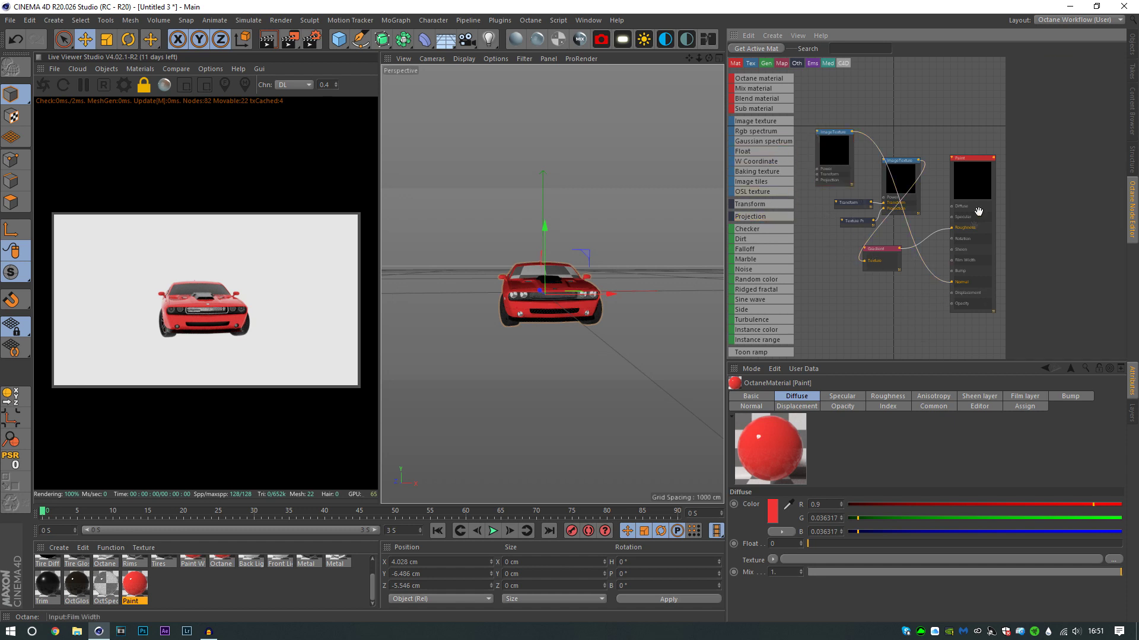
- Set the Paint material's diffuse colour to white by reducing its saturation to 0%
click(983, 182)
click(1052, 243)
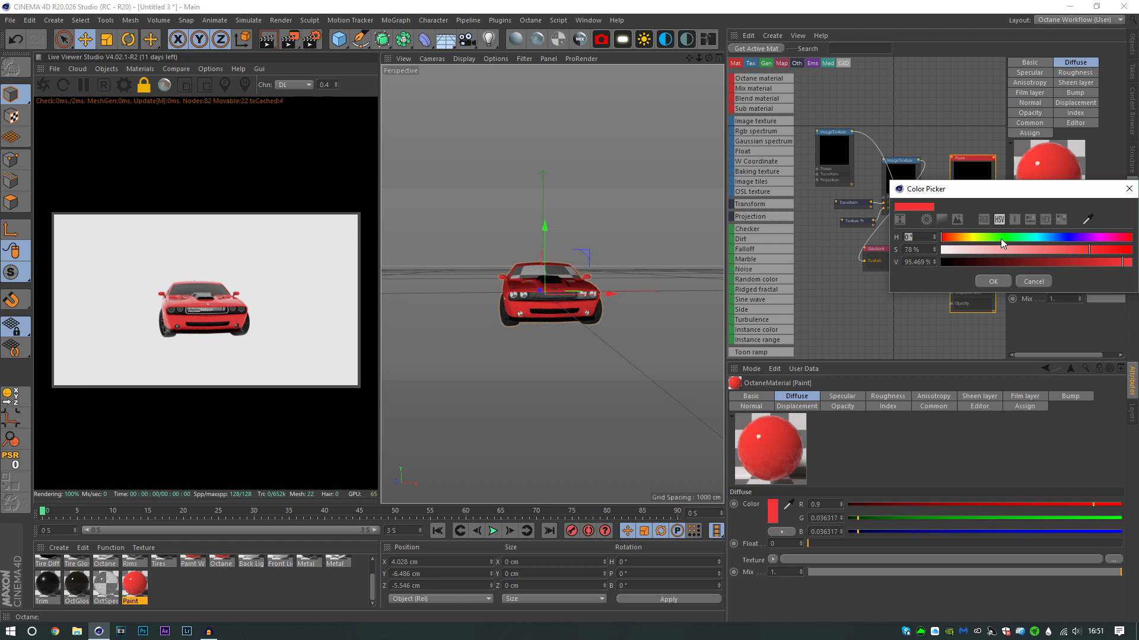
drag(995, 246, 942, 249)
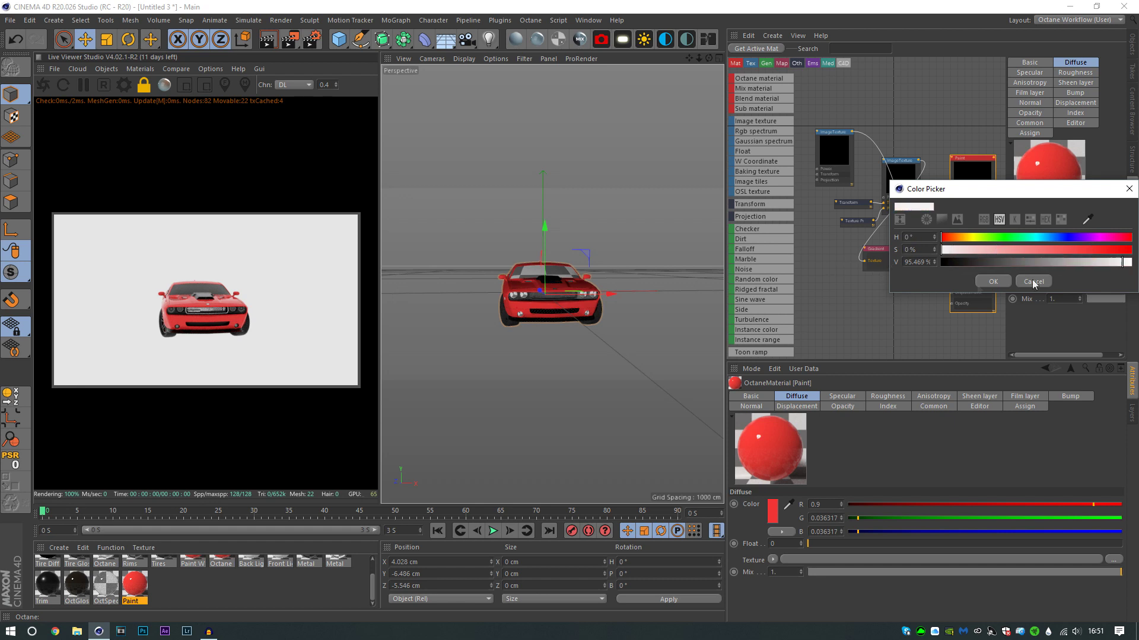
click(994, 281)
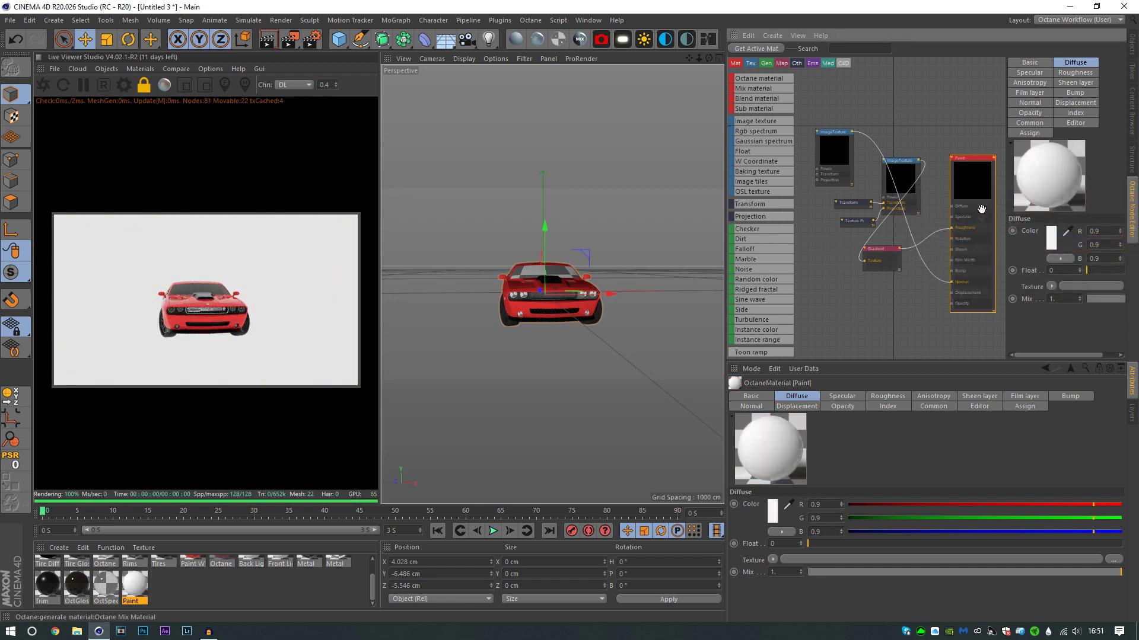
- Load the Paint Wet material and set its diffuse colour to white
click(194, 578)
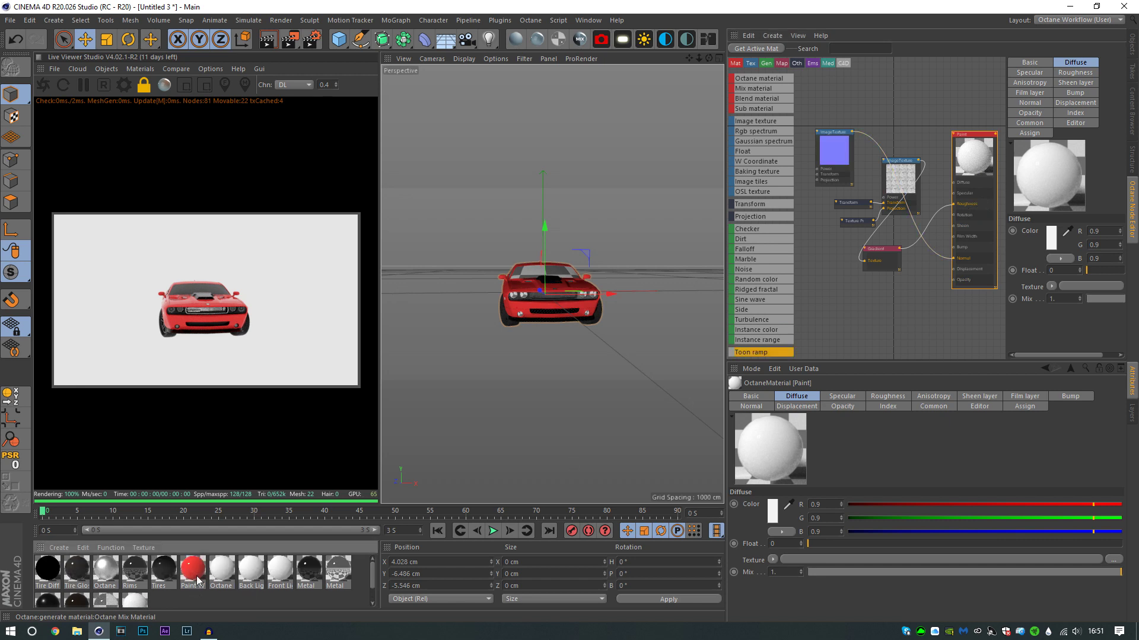
mouse_move(873, 173)
middle_down()
mouse_move(923, 143)
mouse_move(819, 203)
middle_up()
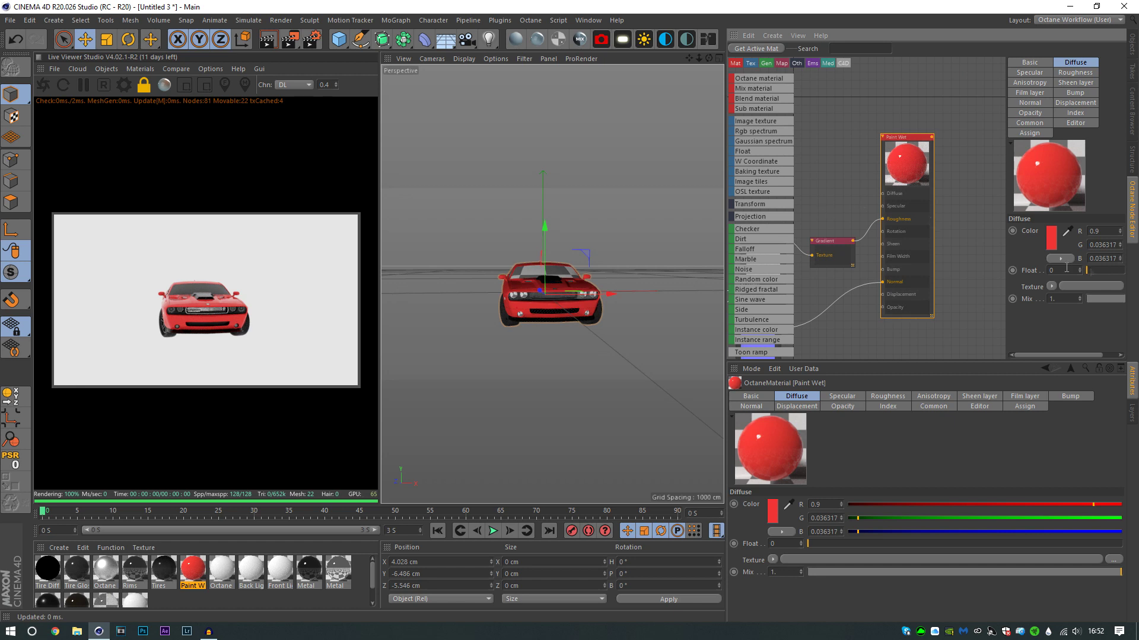
click(1053, 240)
click(989, 283)
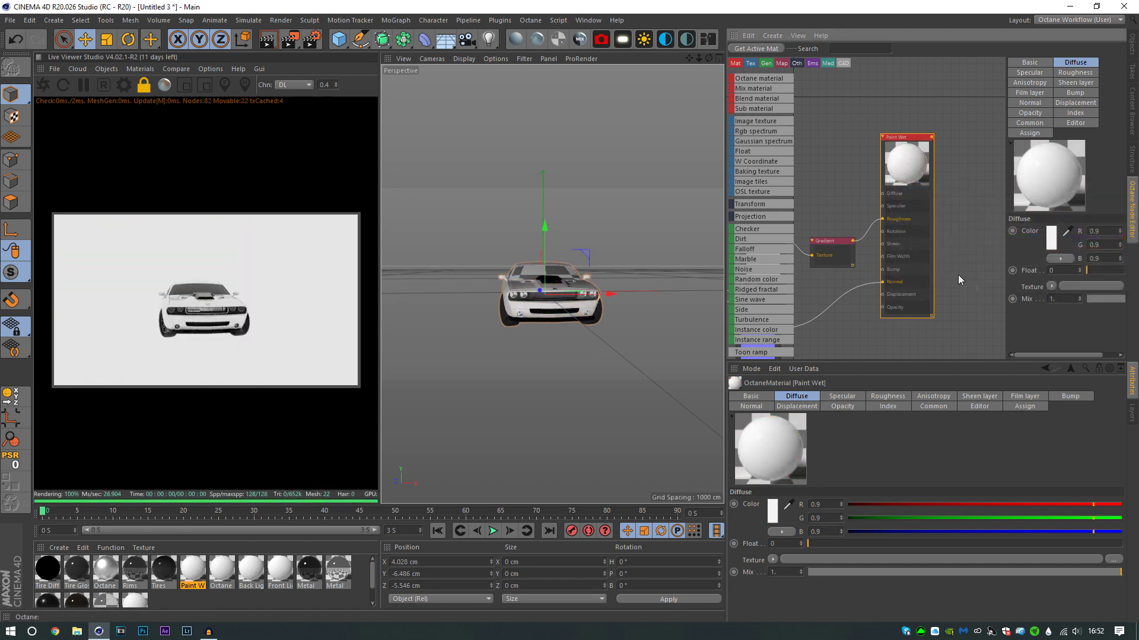
- Try a cyan and a bright green diffuse colour on the Paint Wet material
click(1055, 244)
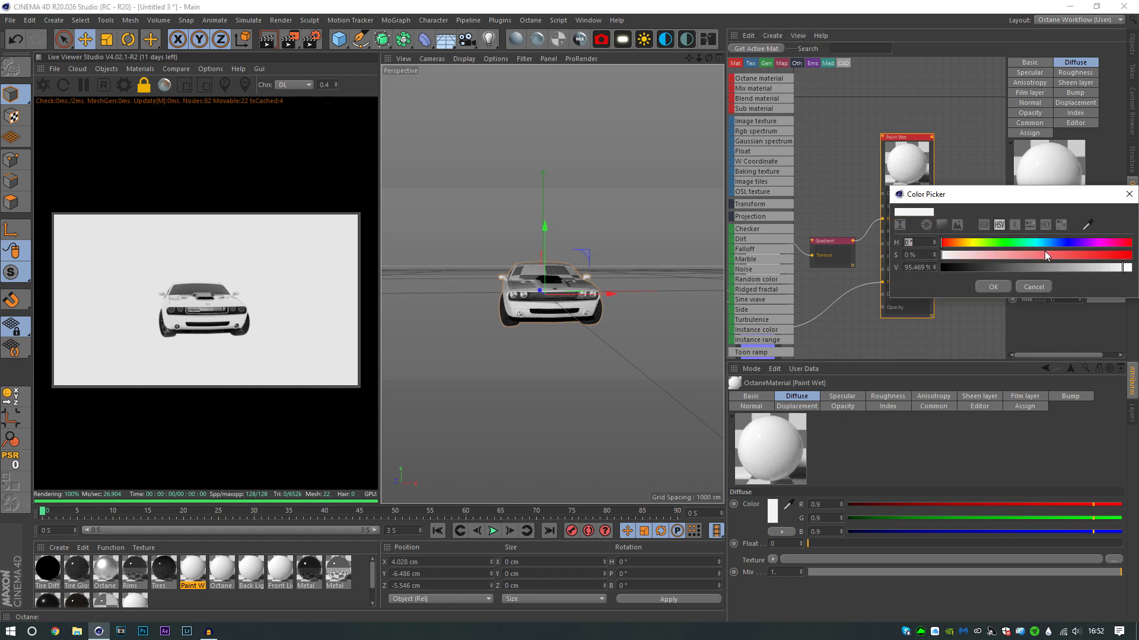
click(1040, 240)
click(992, 287)
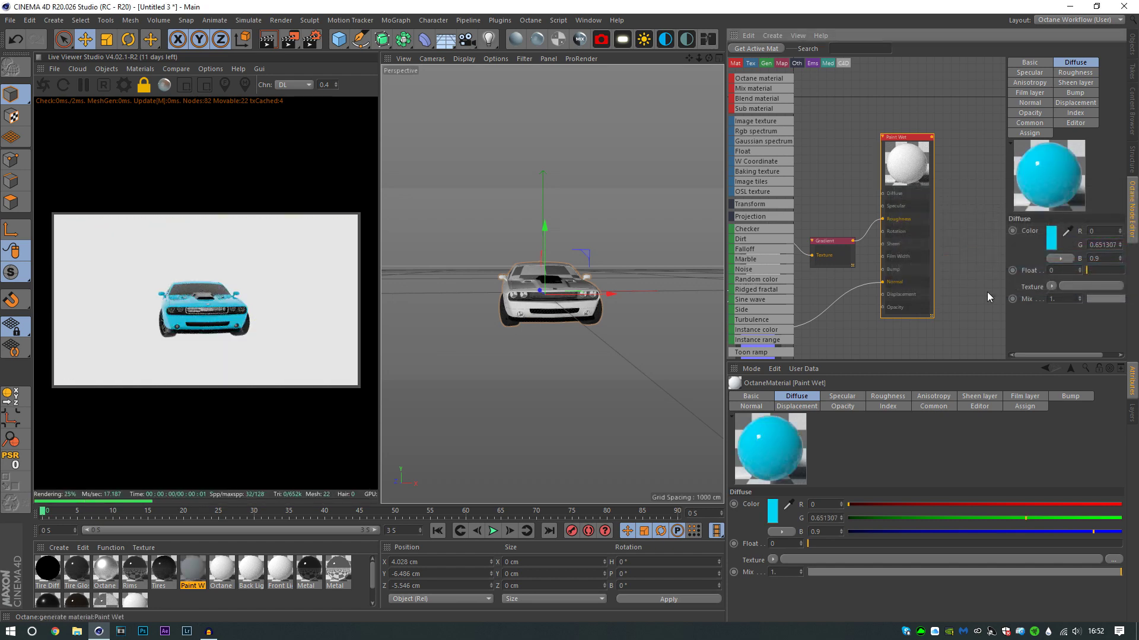
click(1054, 244)
click(1020, 235)
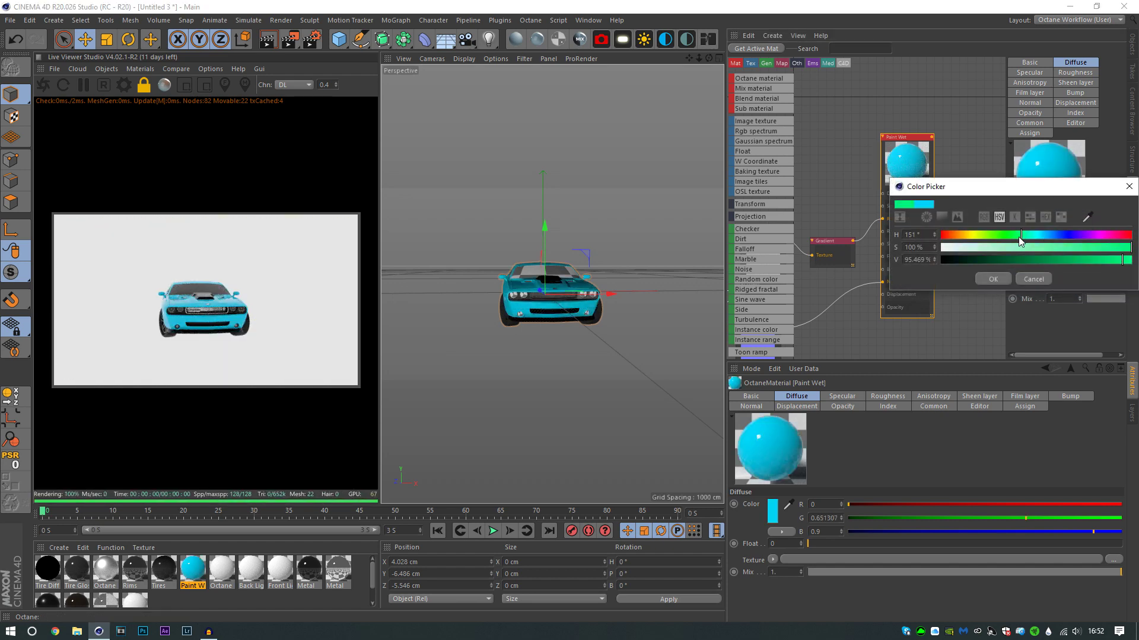
click(994, 277)
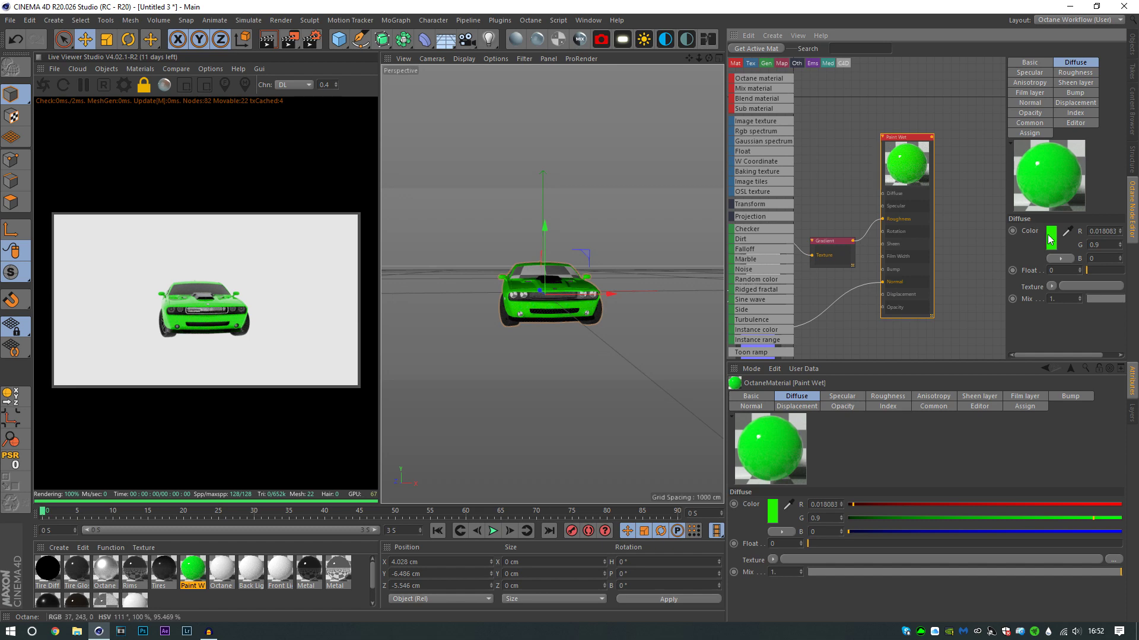
- Set the Paint Wet material's diffuse colour to a golden yellow
click(1049, 239)
click(967, 234)
click(997, 280)
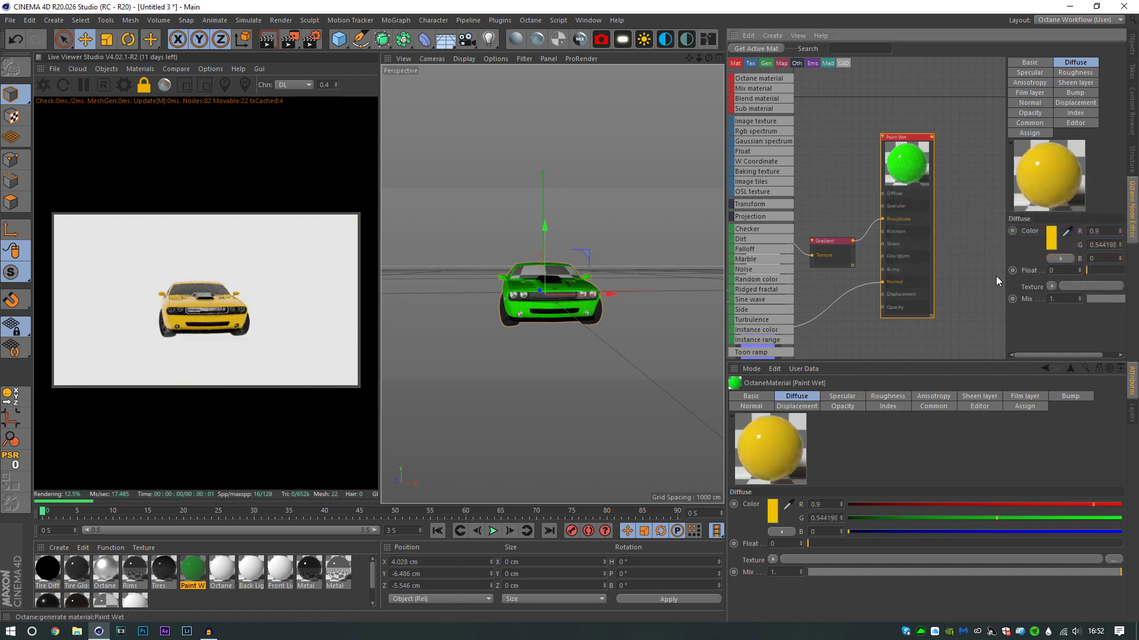
- Add an Octane camera to the scene and look through it
click(1132, 45)
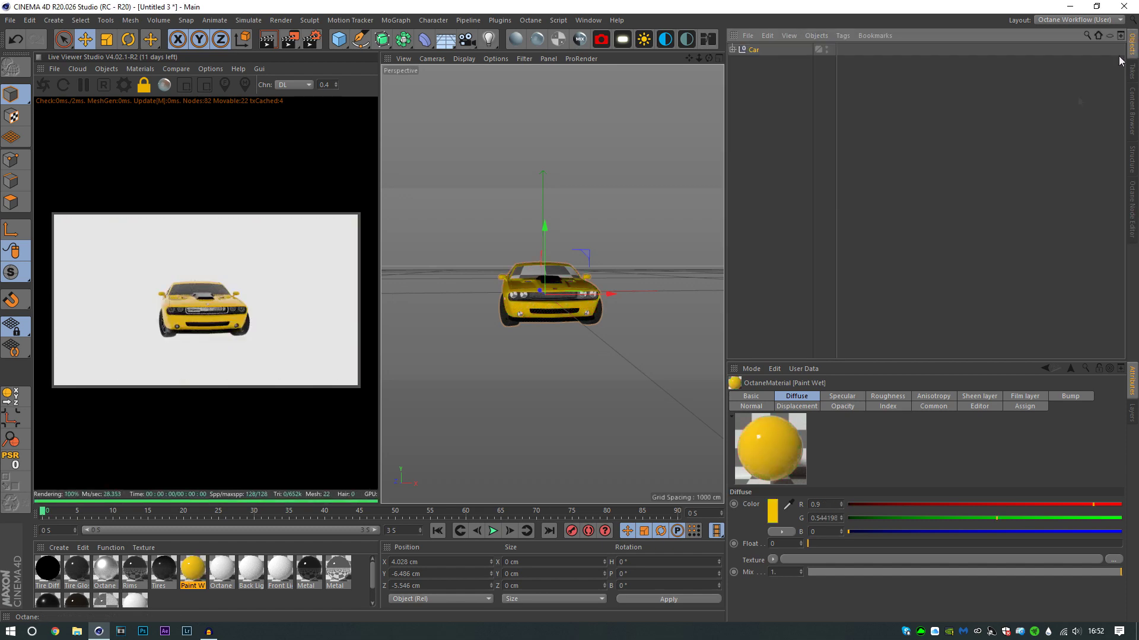
click(600, 39)
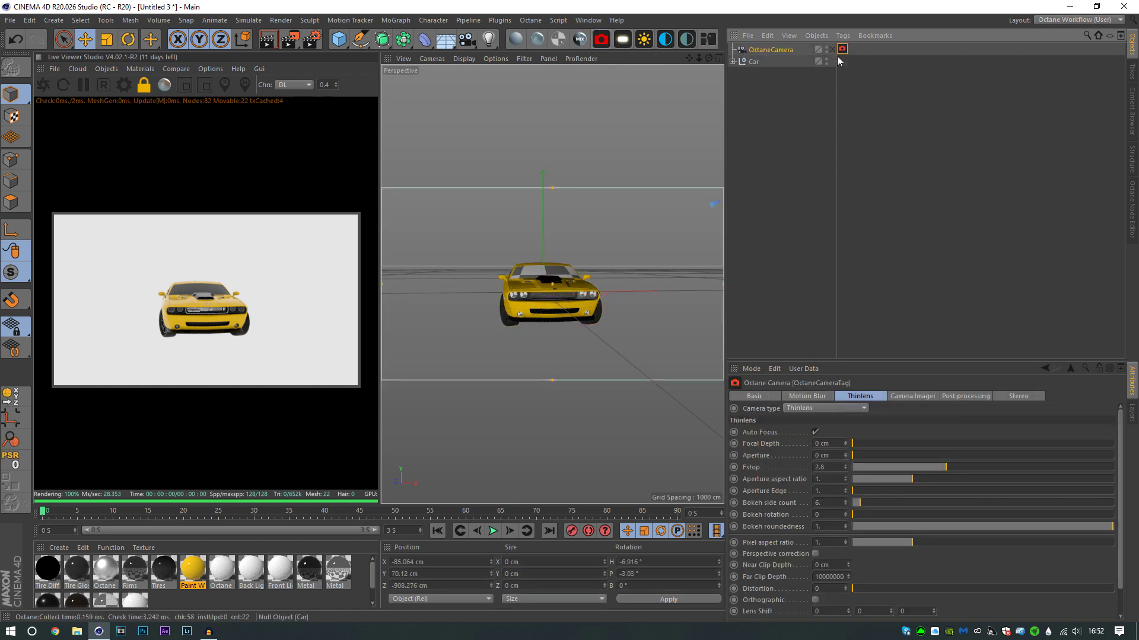
click(763, 52)
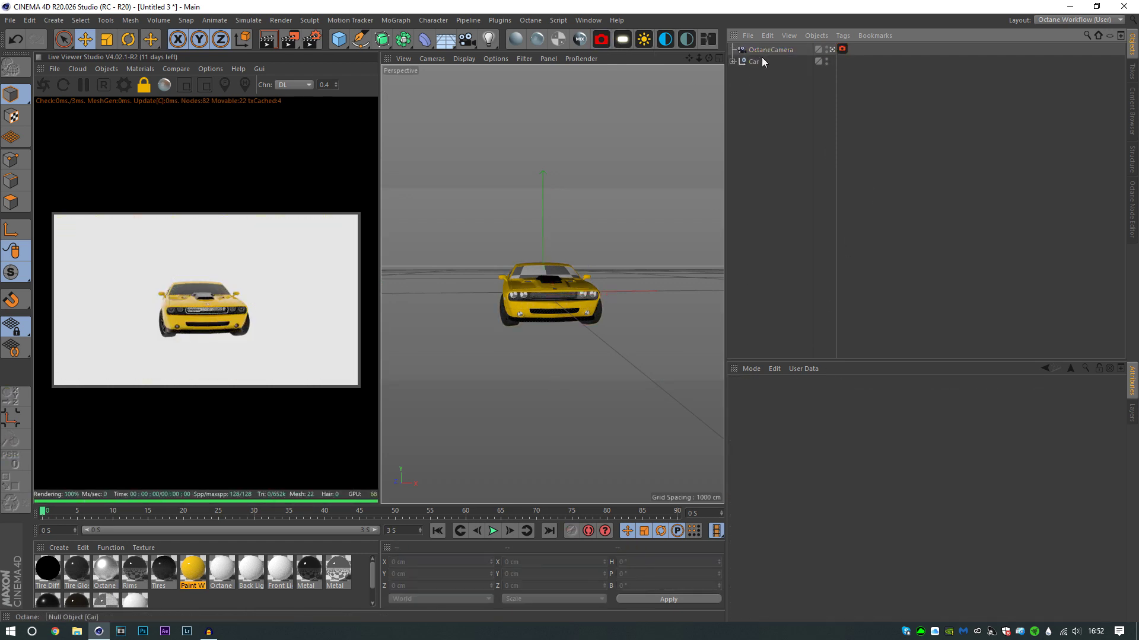
- Set the Octane camera's heading and pitch rotation to 0°
click(762, 396)
click(827, 396)
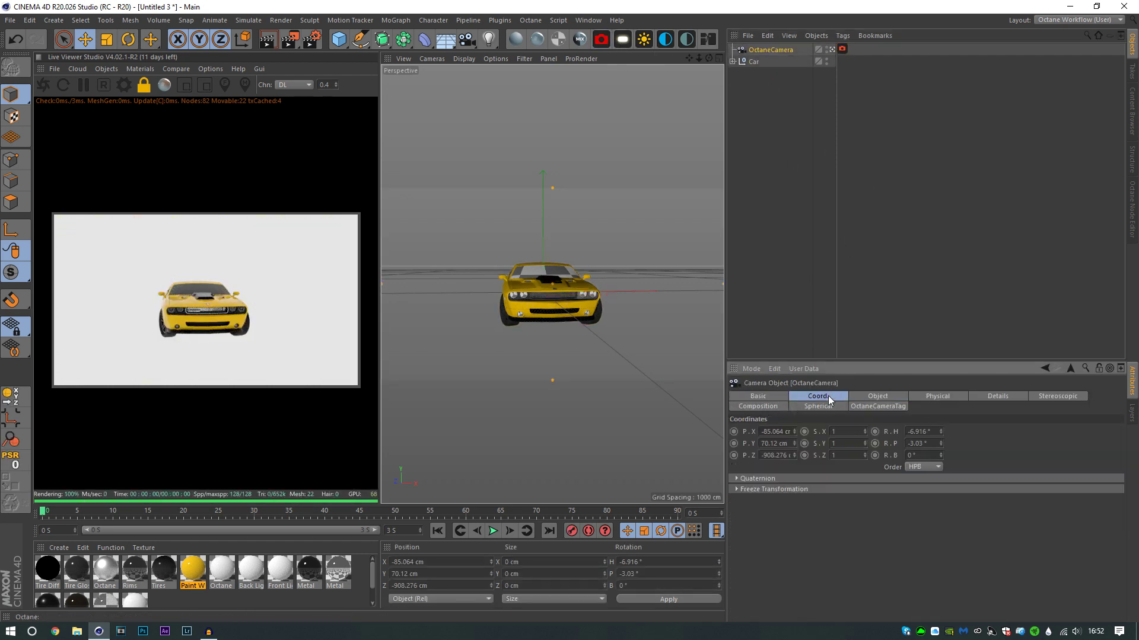
drag(933, 432, 897, 432)
text(0)
key(Tab)
text(0)
key(Return)
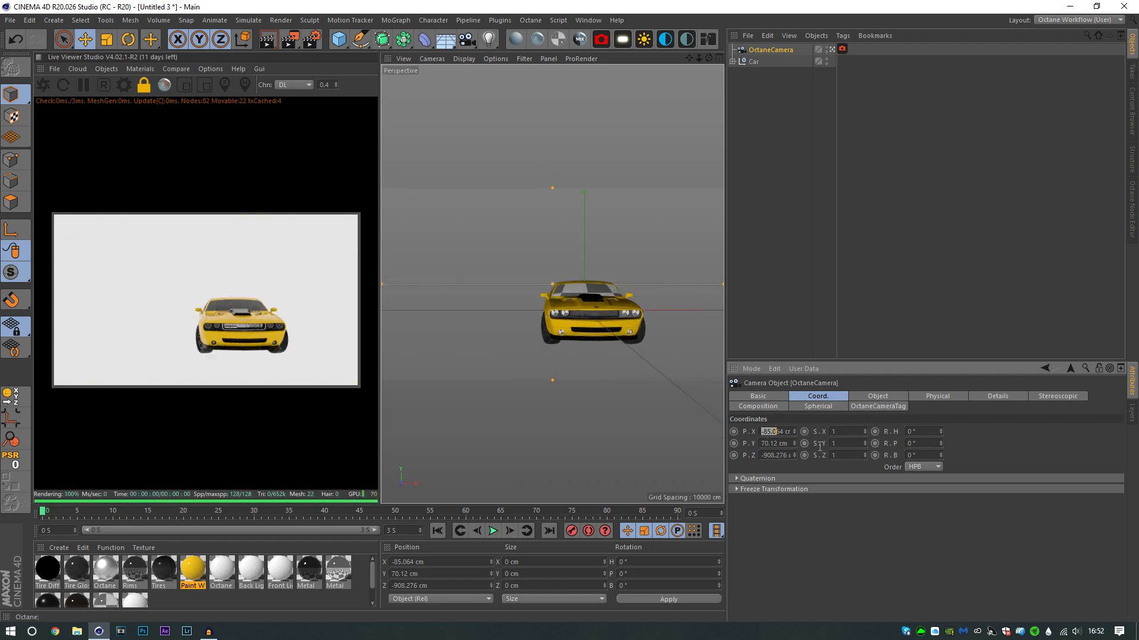
- Set the Octane camera's X and Y position to 0 cm
text(0)
key(Tab)
text(0)
key(Return)
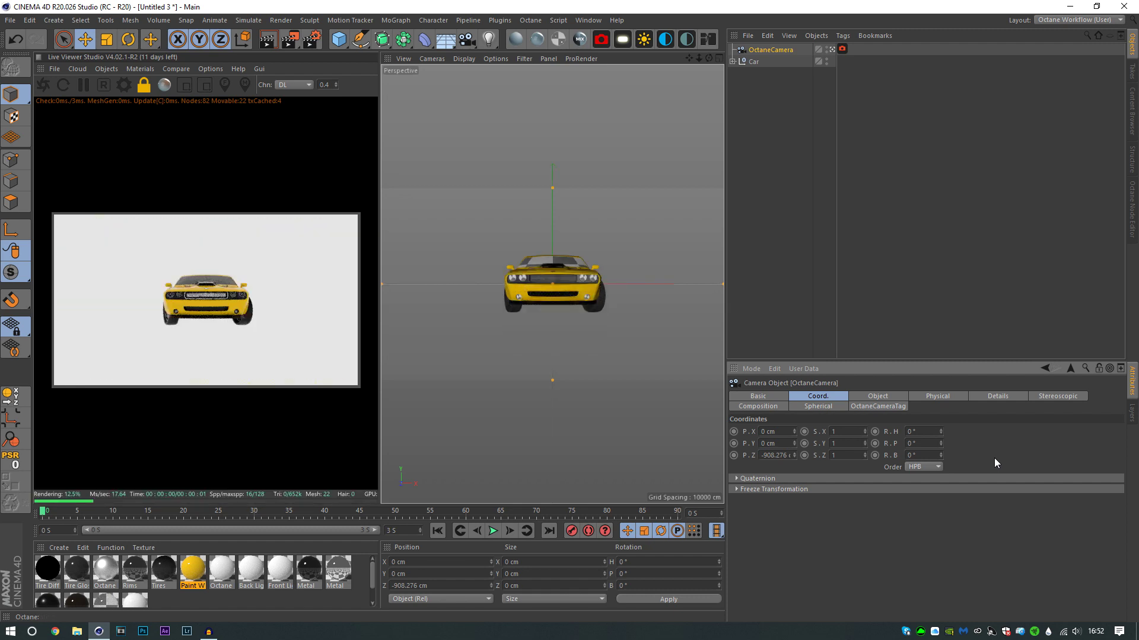
- Rotate the Car null around its vertical axis into a three-quarter front view
click(832, 113)
click(753, 62)
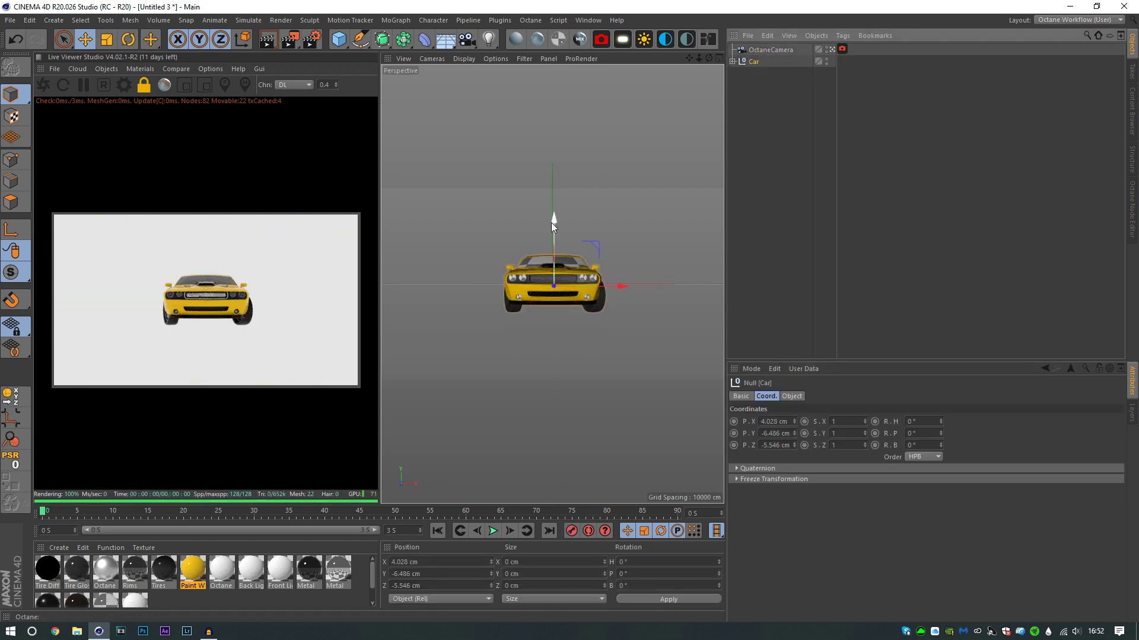
key(r)
drag(560, 288, 576, 287)
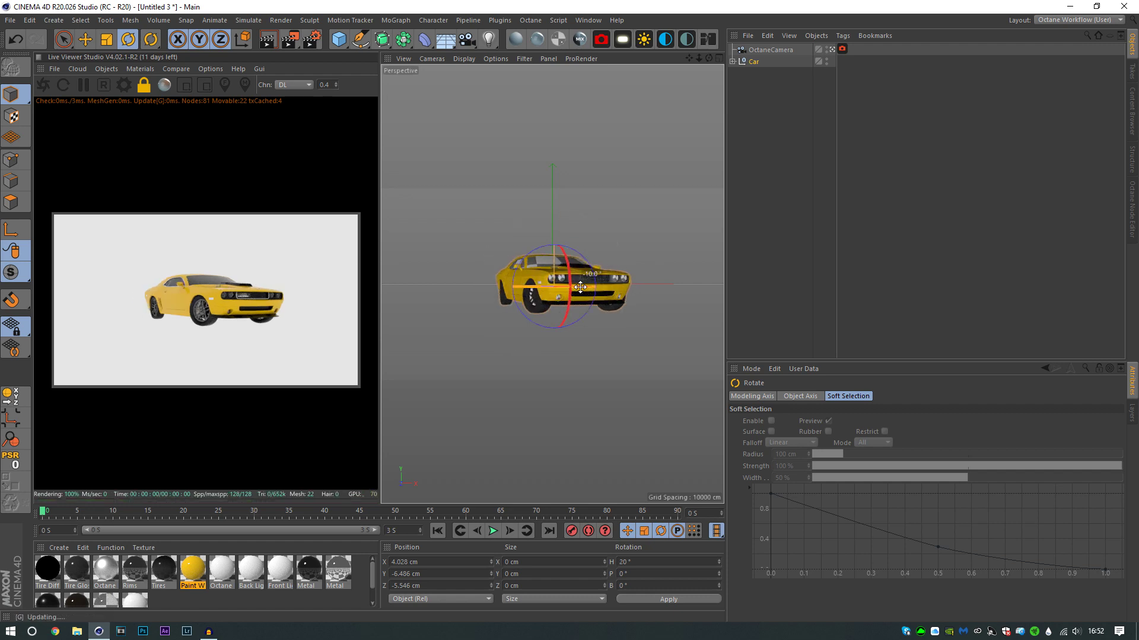
- Move the Octane camera closer to the car, to a Z position of about -683 cm, and raise it to 11 cm in Y
click(774, 158)
click(748, 51)
drag(698, 60, 729, 59)
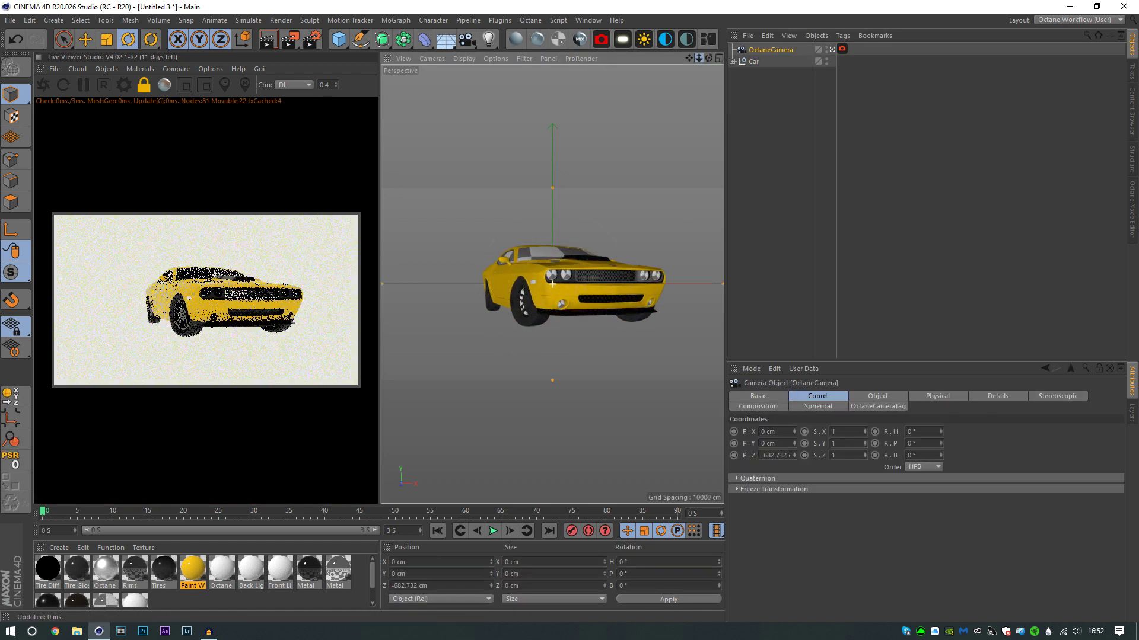
drag(794, 444, 794, 437)
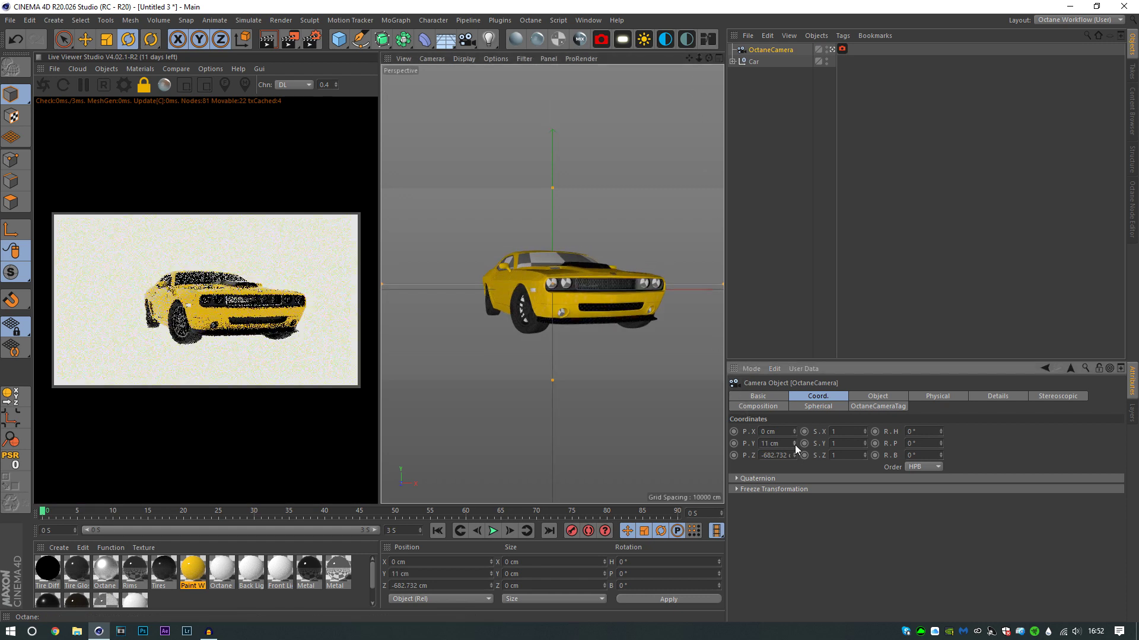
click(815, 155)
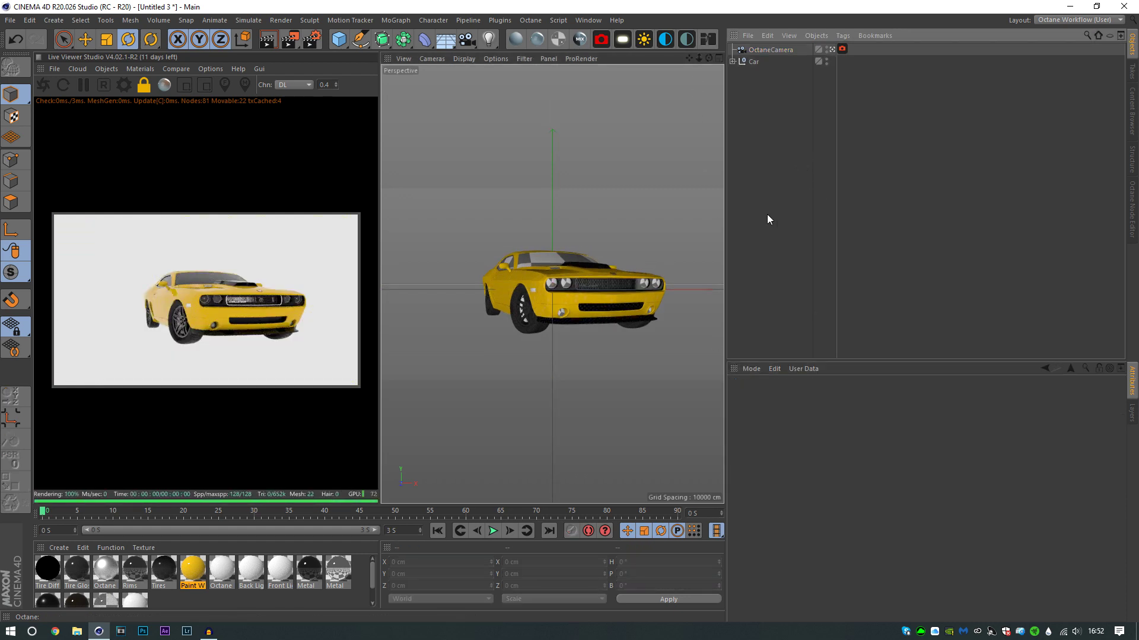
- Add an Octane texture environment sky and set its RGB spectrum colour to black
click(665, 39)
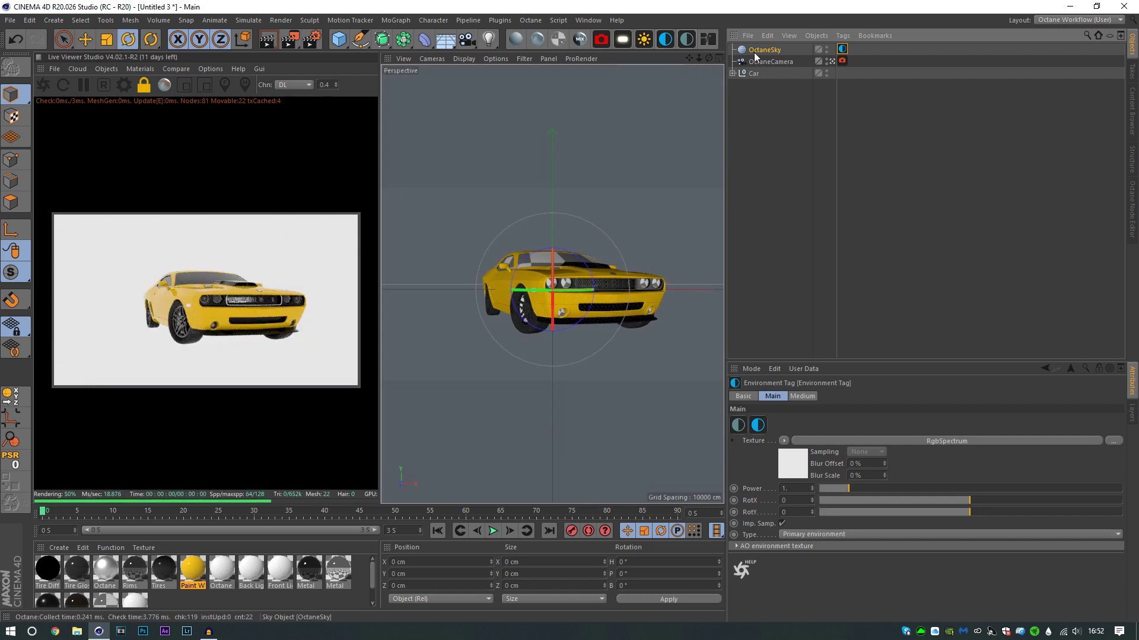
click(792, 463)
click(769, 428)
drag(754, 454, 695, 454)
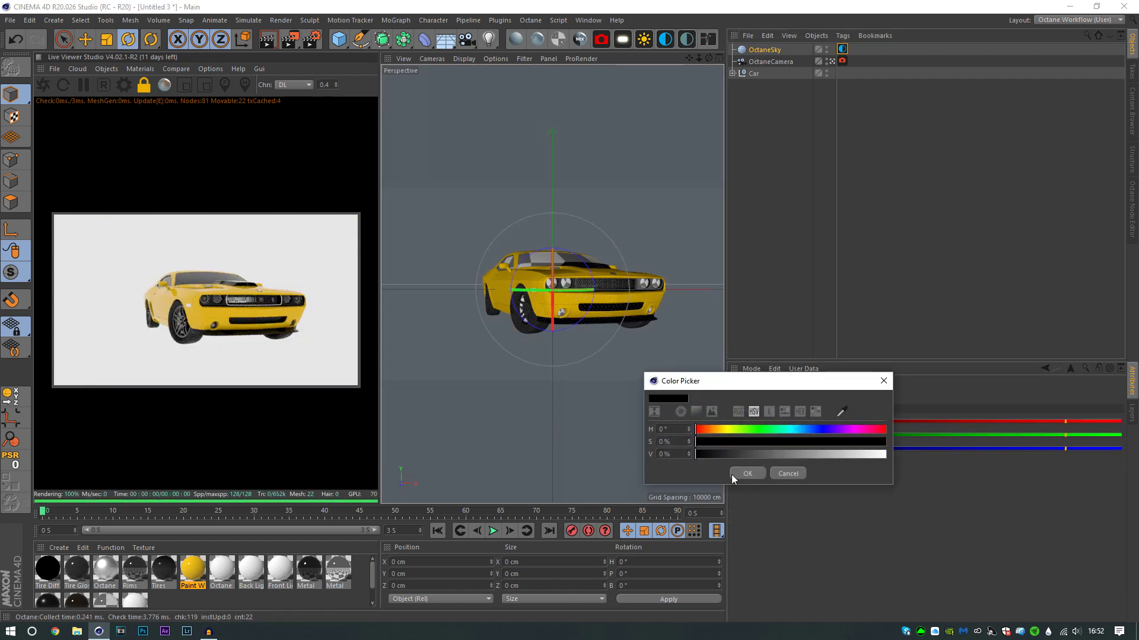
click(738, 475)
- Place the Octane sky below the camera in the object hierarchy and hide it in the editor and renderer
click(763, 61)
click(792, 88)
alt+double_click(826, 59)
- Add a plane and lower it to about -61.5 cm in Y beneath the car's wheels
drag(339, 39, 427, 78)
key(e)
drag(553, 244, 563, 274)
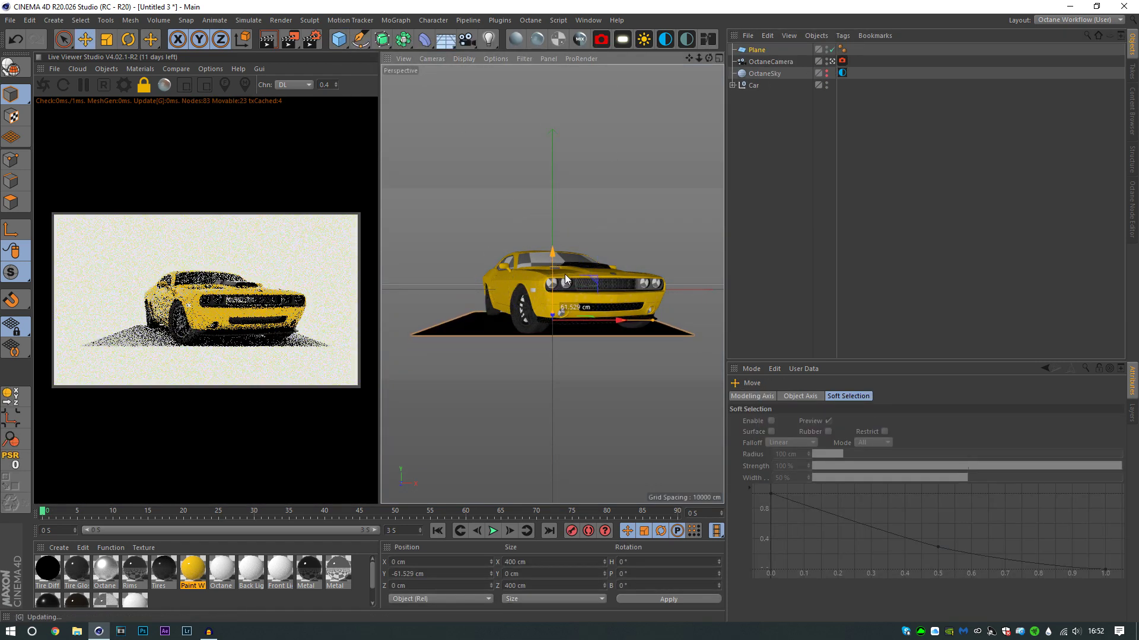
- Enlarge the ground plane to a width of 15000 cm and a height of 1500 cm
click(757, 50)
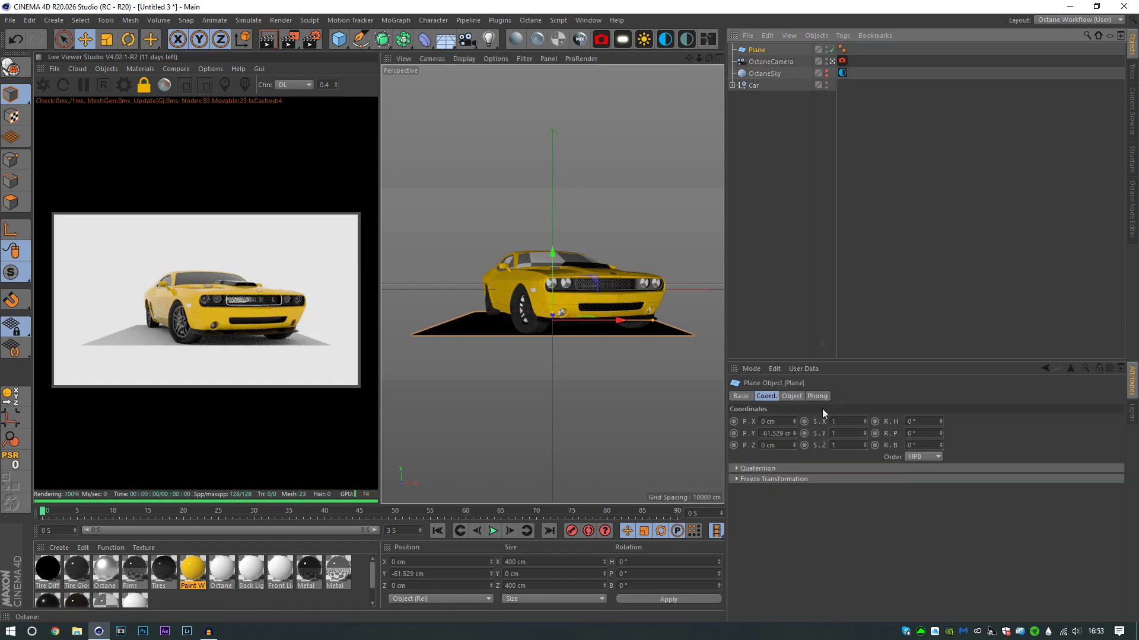
click(792, 397)
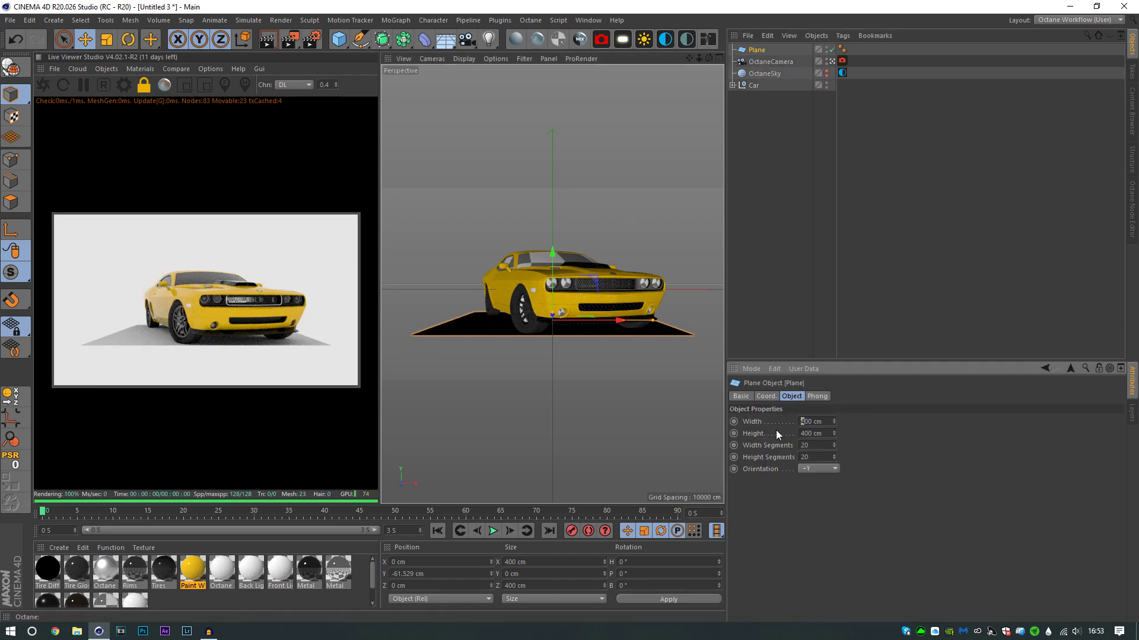
text(15000)
key(Tab)
text(1500)
key(Return)
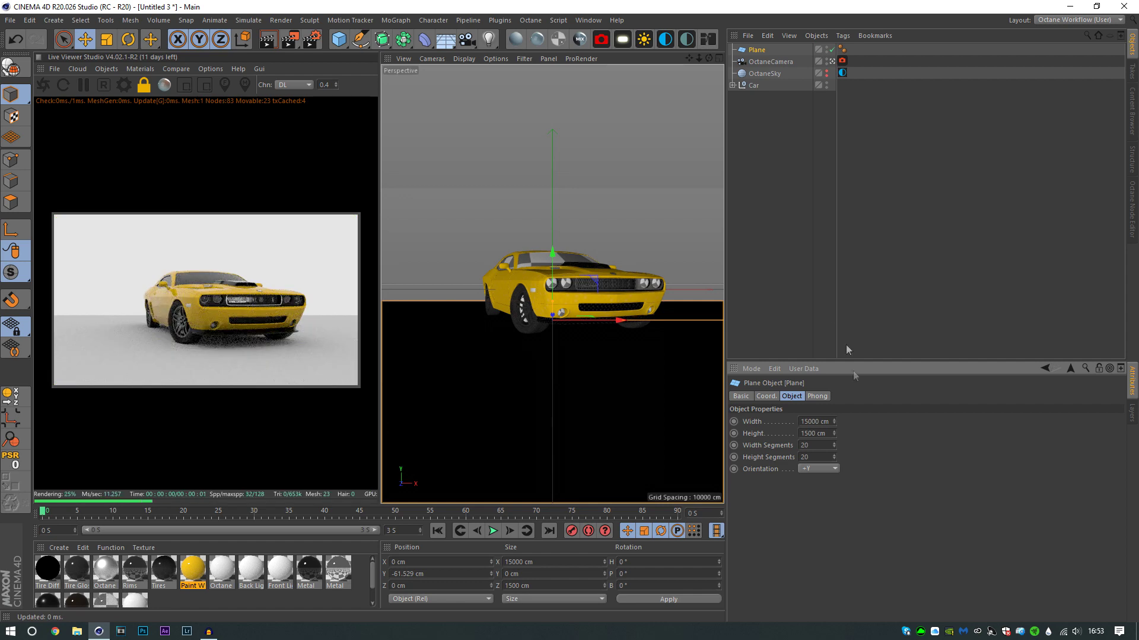
click(784, 245)
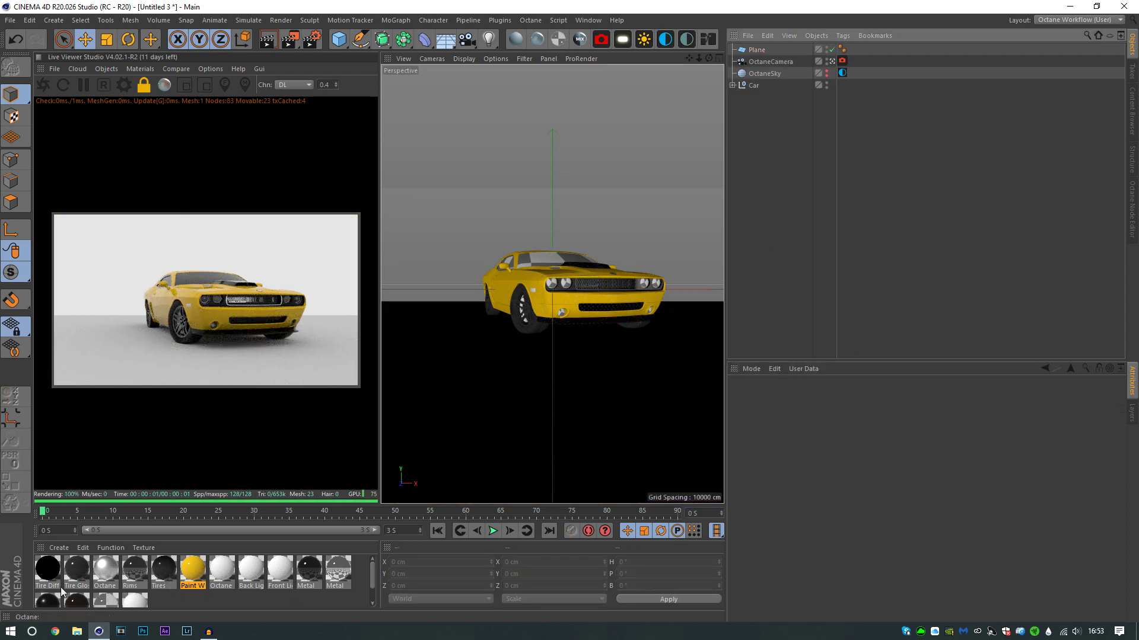
- Make the black Octane sky active again and add an Octane area light
click(827, 71)
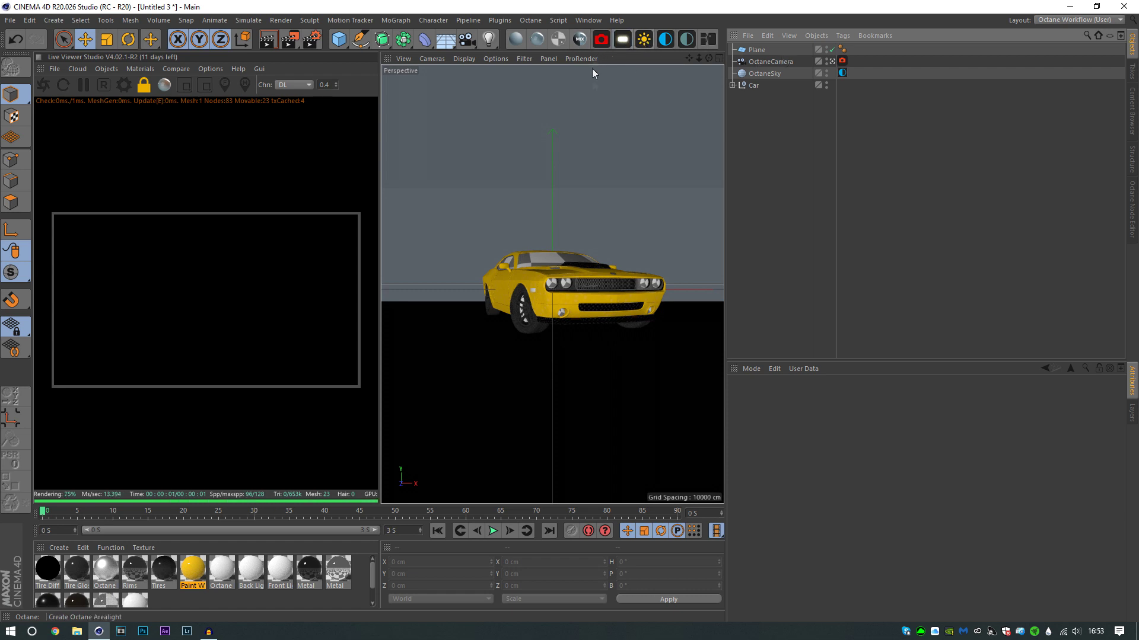
click(622, 39)
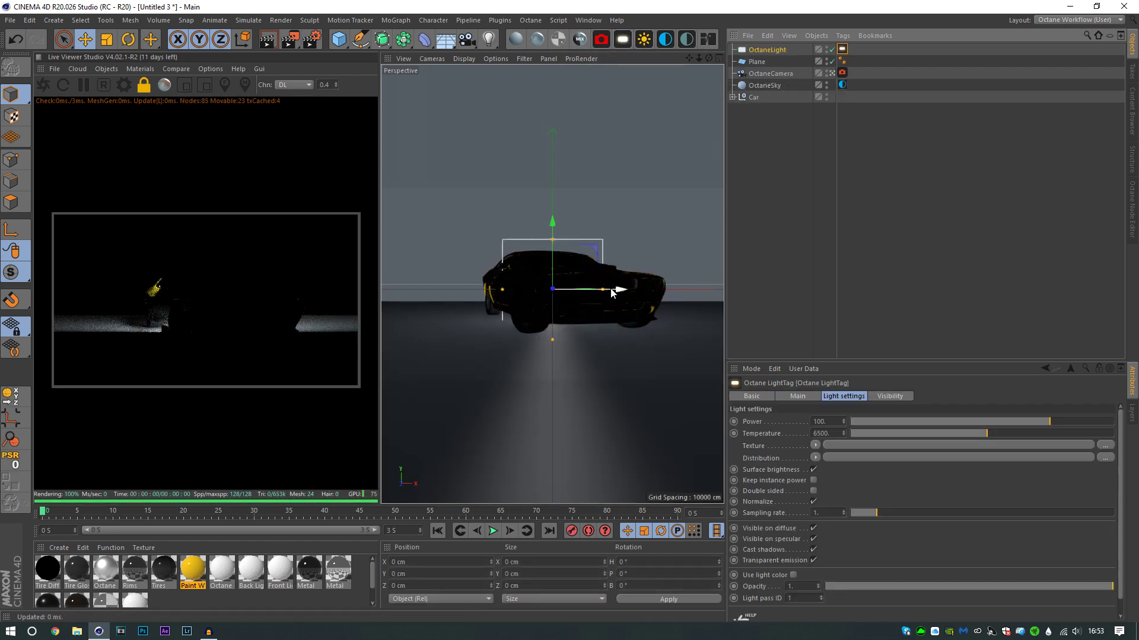
- Rotate the area light to a pitch of -90° and raise it to 200 cm in Y above the car
key(r)
drag(549, 306, 564, 172)
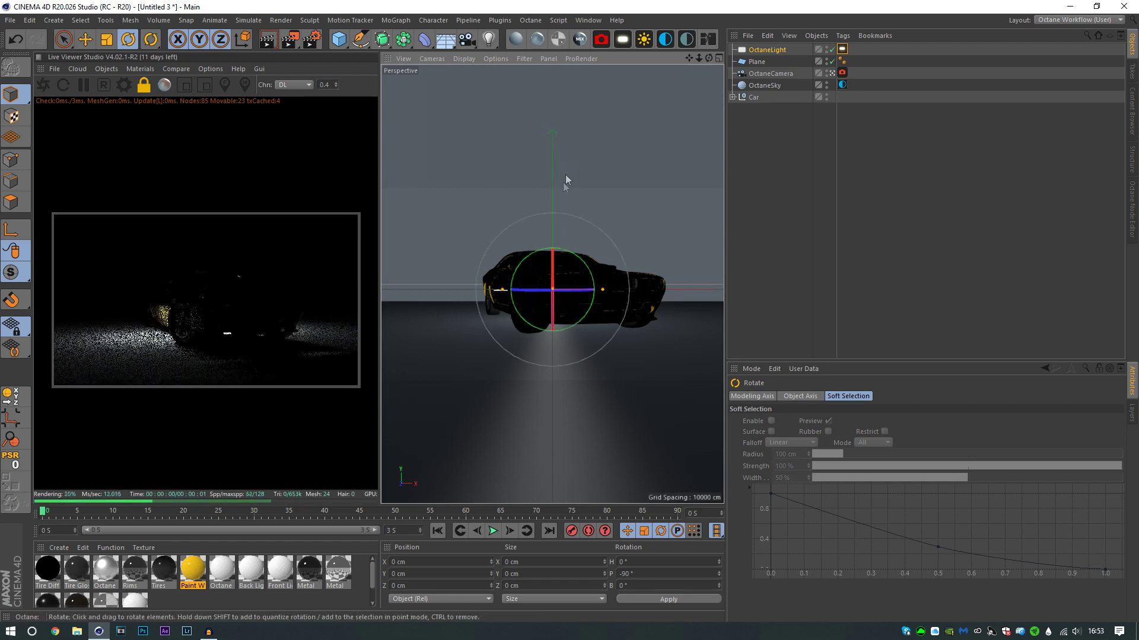
key(e)
drag(553, 308, 553, 221)
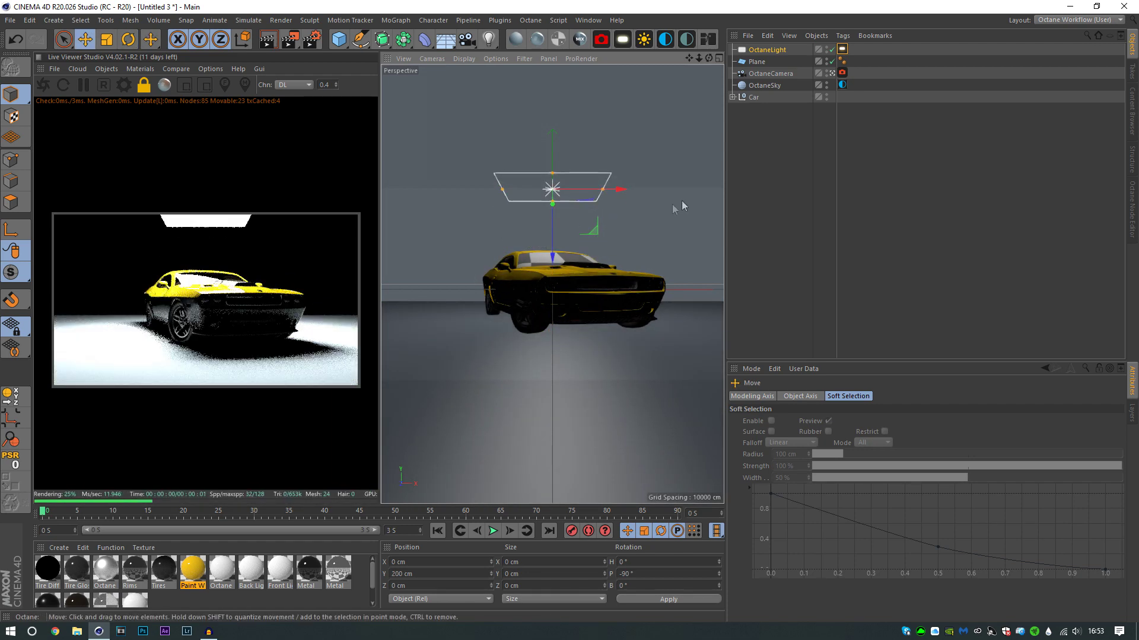
- Set the overhead Octane area light's shape to Disc
click(765, 50)
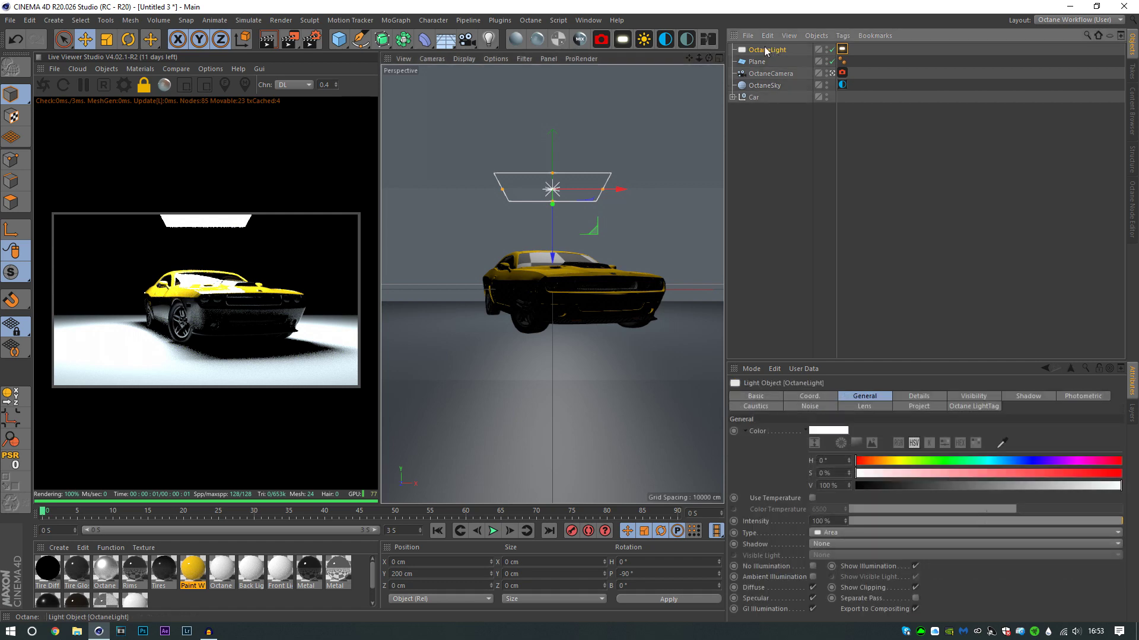
click(829, 398)
click(869, 396)
click(919, 396)
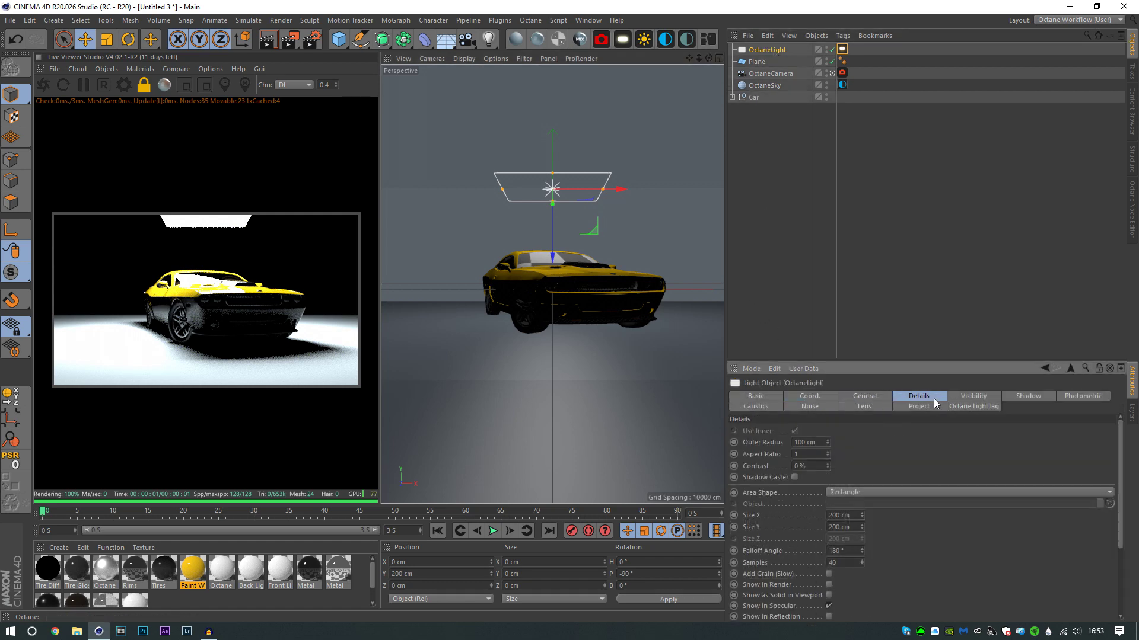
click(859, 492)
click(870, 504)
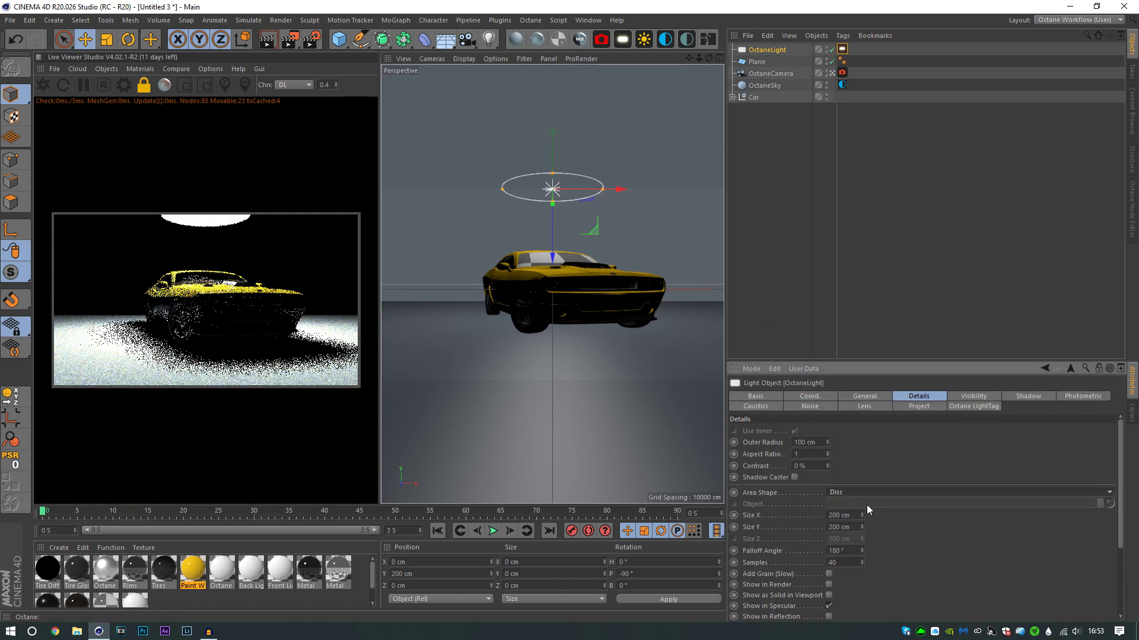
- Narrow the disc light to about 179 cm in X and raise it to about 233 cm in Y above the car
drag(605, 189, 598, 191)
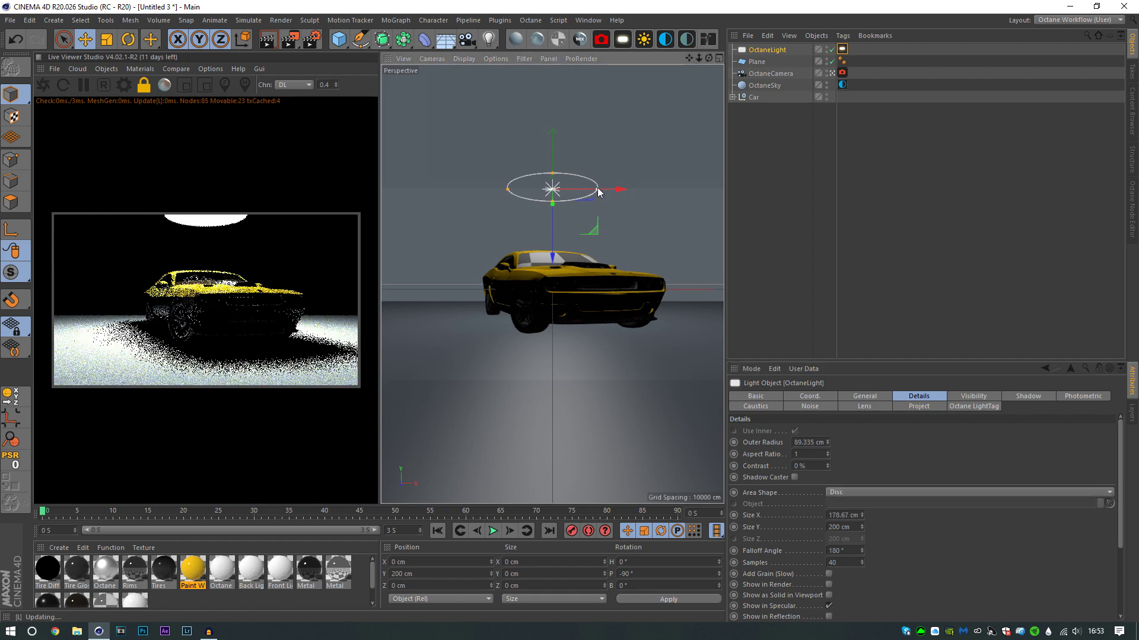
drag(553, 243, 557, 159)
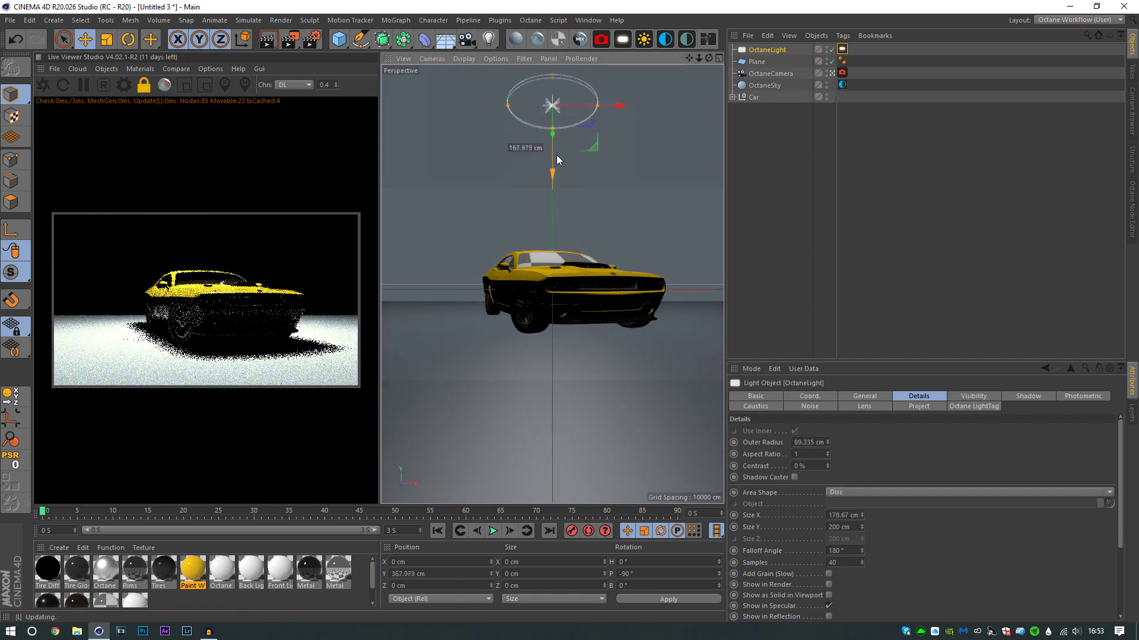
click(863, 165)
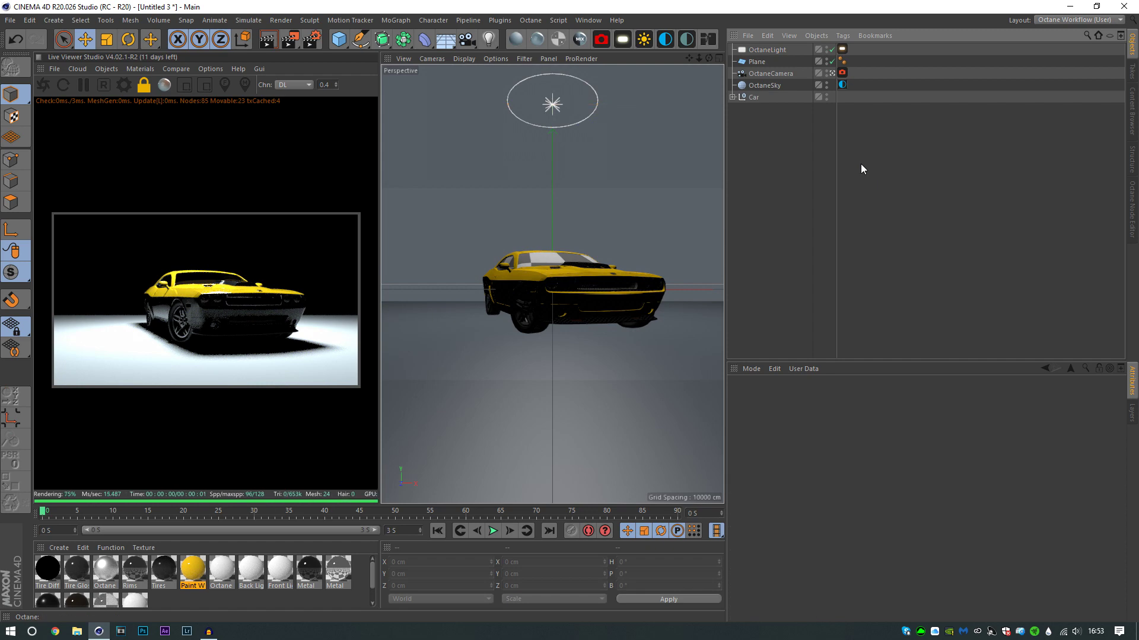
click(766, 49)
drag(551, 140, 561, 212)
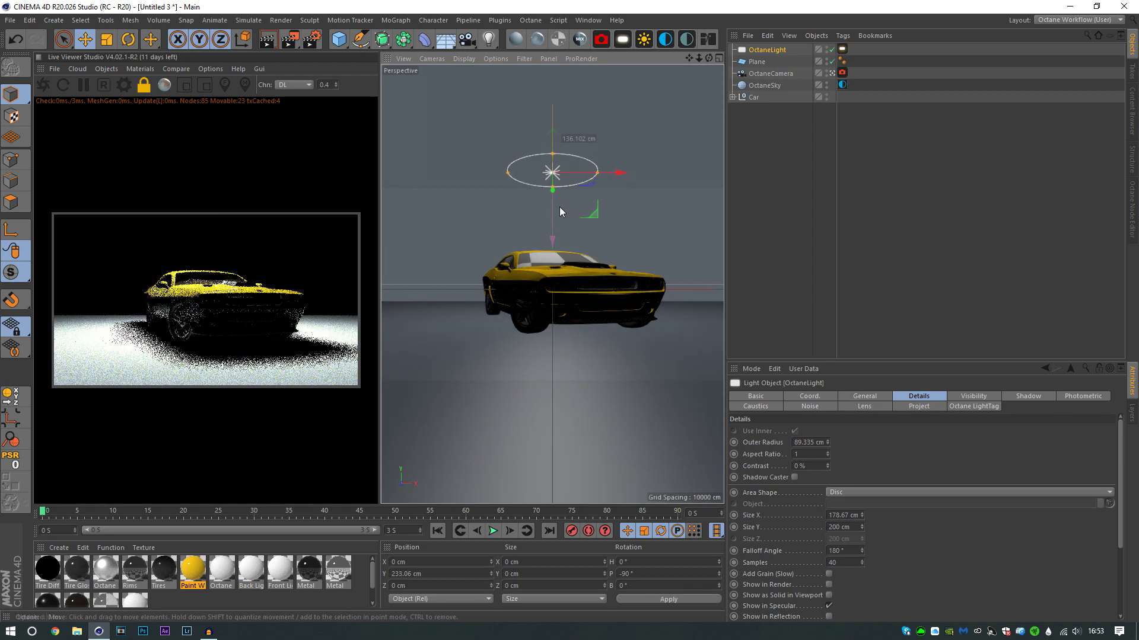
- Scale the disc light up uniformly and raise it a little higher above the car
click(865, 397)
key(t)
drag(546, 369, 666, 237)
key(e)
drag(549, 228, 557, 198)
click(781, 168)
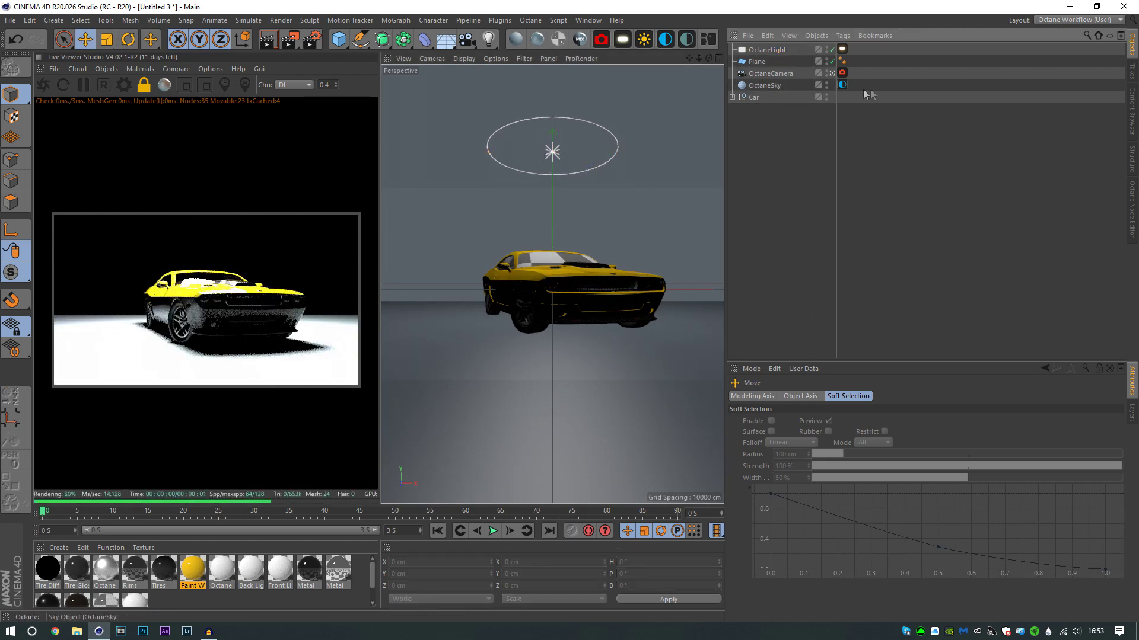
- Set the Octane sky's environment type to Visible environment
click(869, 87)
click(842, 85)
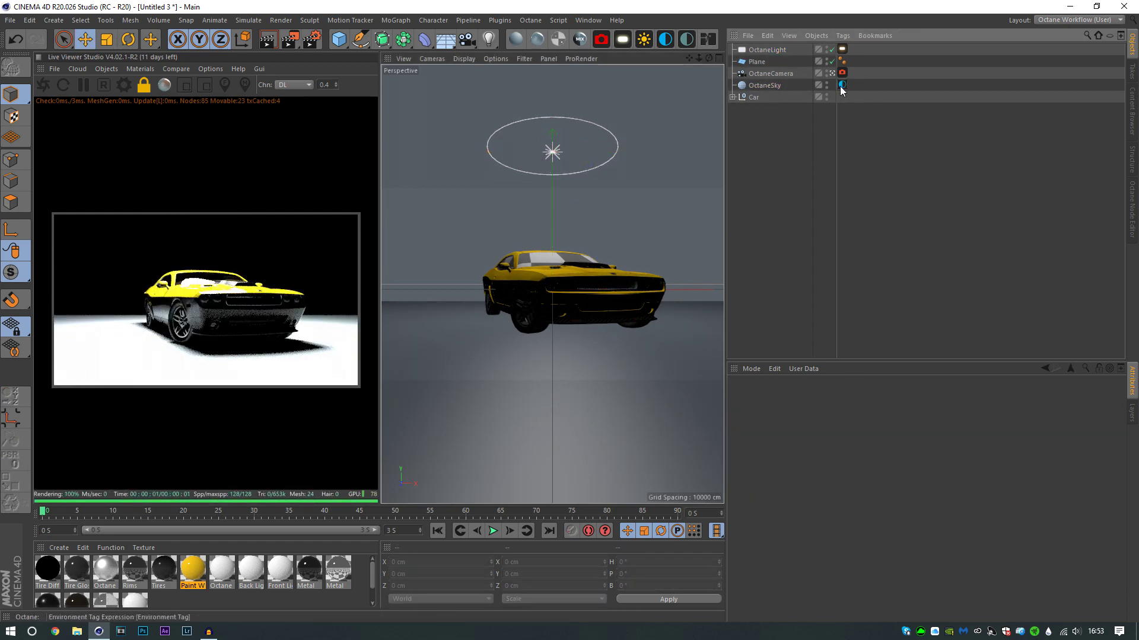
click(826, 534)
click(810, 558)
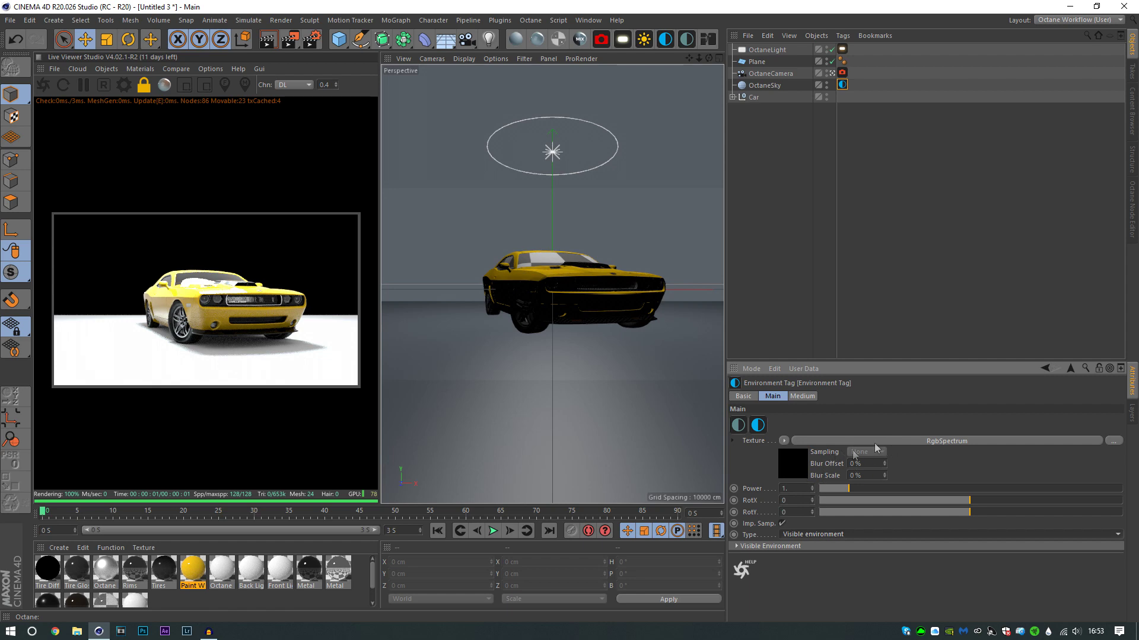
click(891, 129)
- Raise the disc light slightly to about 280 cm in Y
click(842, 50)
click(776, 50)
drag(555, 201, 555, 197)
- Add a tube and raise it to about 315 cm in Y so it surrounds the overhead light
drag(339, 39, 576, 97)
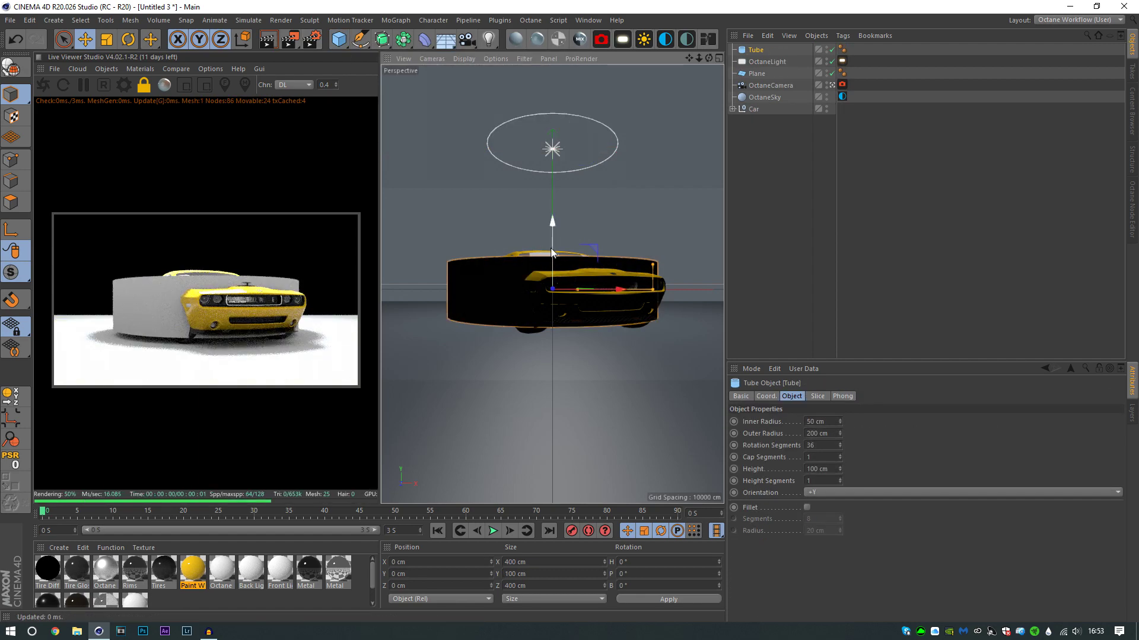
drag(552, 252, 552, 107)
- Shape the tube with an inner radius of 158 cm, an outer radius of 168 cm and a height of 276 cm
click(840, 424)
drag(840, 423, 840, 369)
mouse_move(840, 433)
mouse_down()
mouse_move(840, 465)
mouse_move(840, 446)
mouse_up()
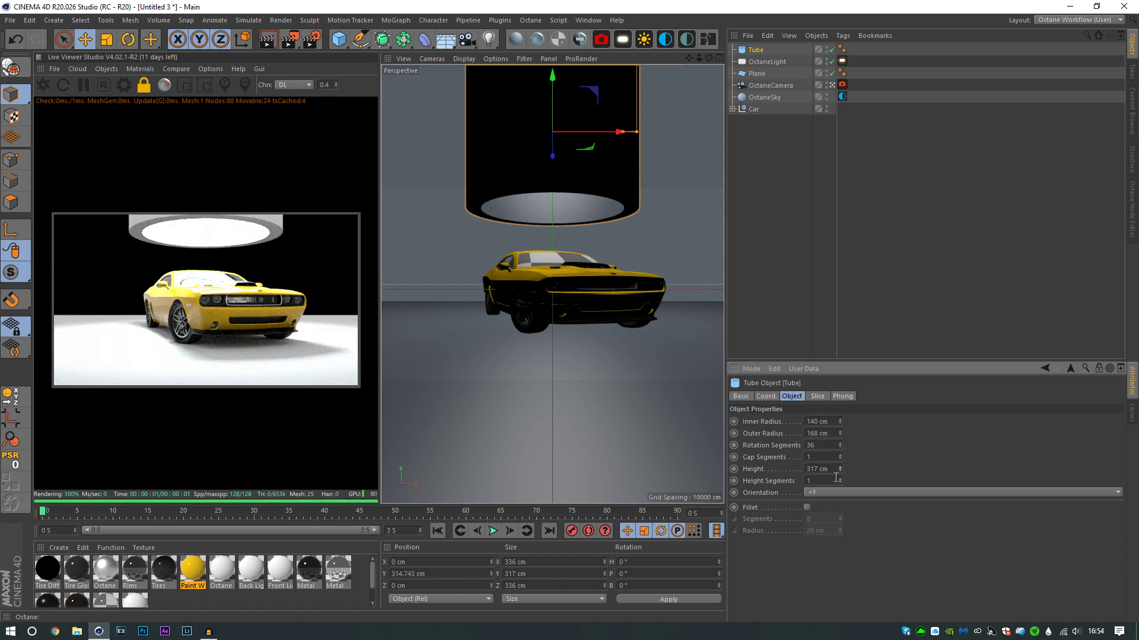
drag(840, 469, 840, 479)
drag(841, 422, 838, 424)
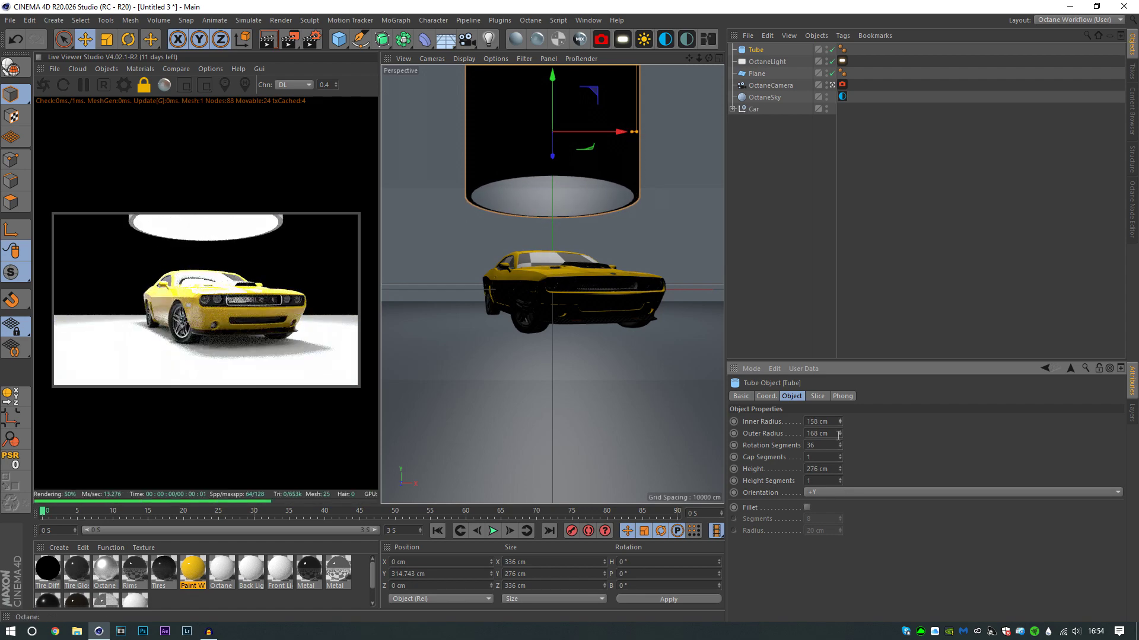
- Lower the tube to about 258 cm in Y and widen it to a 237 cm inner and 246 cm outer radius
drag(550, 88, 552, 117)
mouse_move(840, 423)
mouse_down()
mouse_move(840, 406)
mouse_move(840, 437)
mouse_move(840, 403)
mouse_move(839, 418)
mouse_up()
key(F2)
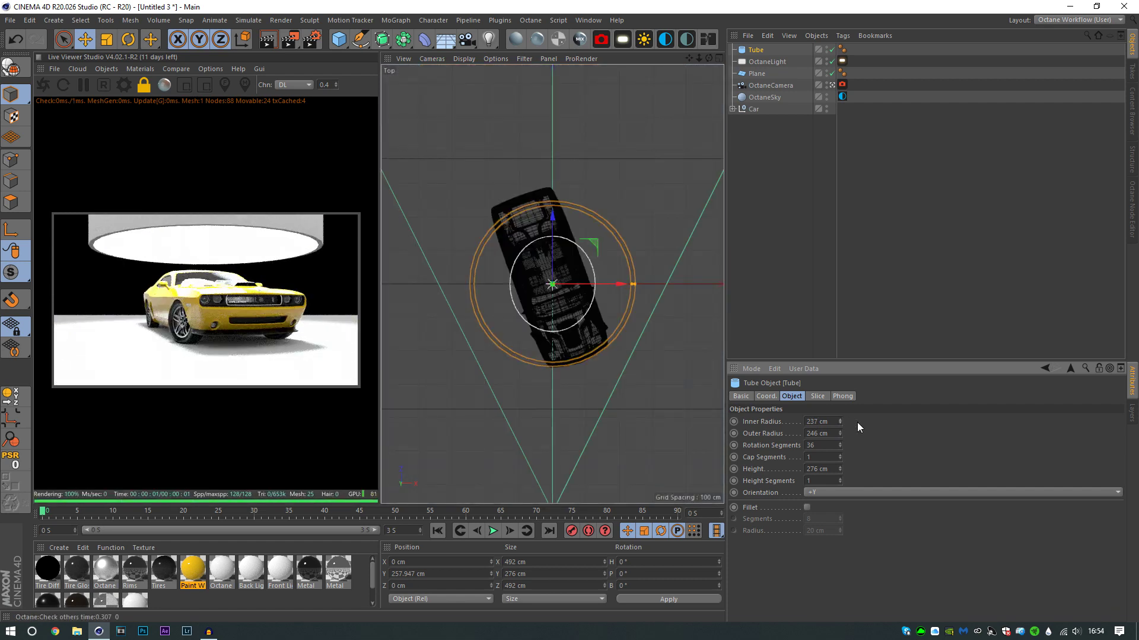
key(F1)
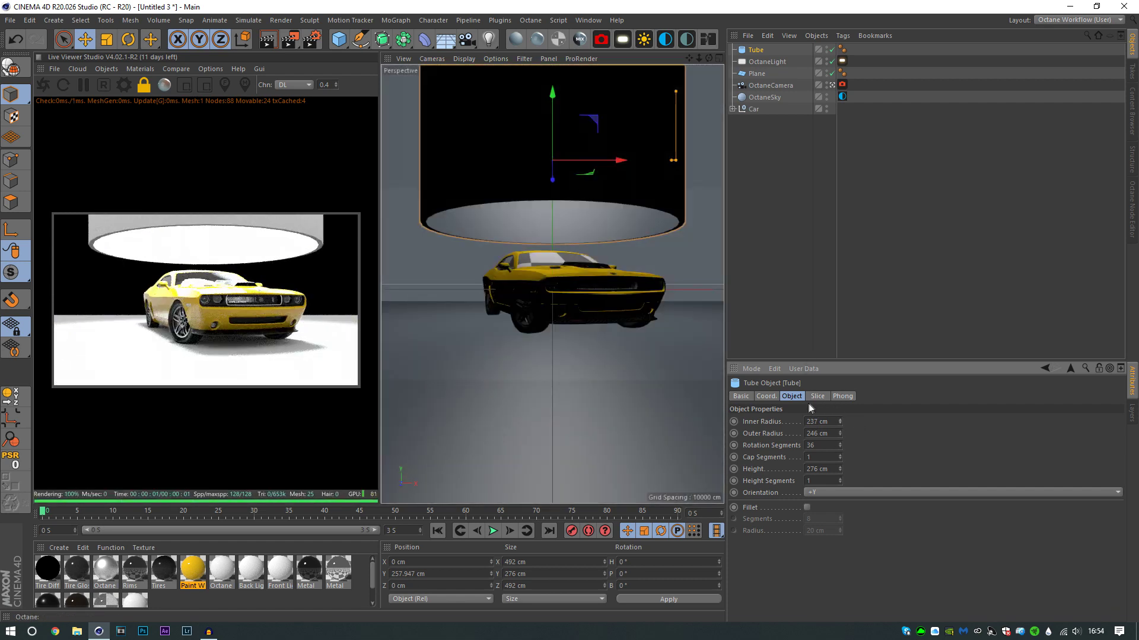
- Give the tube a fillet with a 3 cm radius and set its rotation segments to 50
click(807, 508)
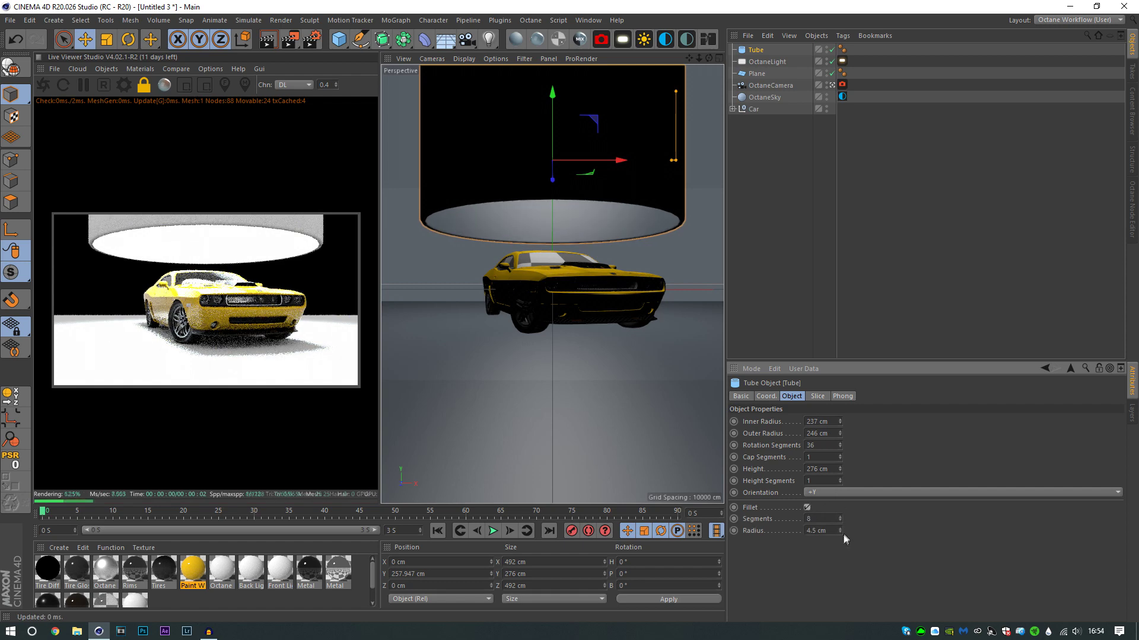
double_click(810, 445)
text(50)
key(Return)
click(746, 200)
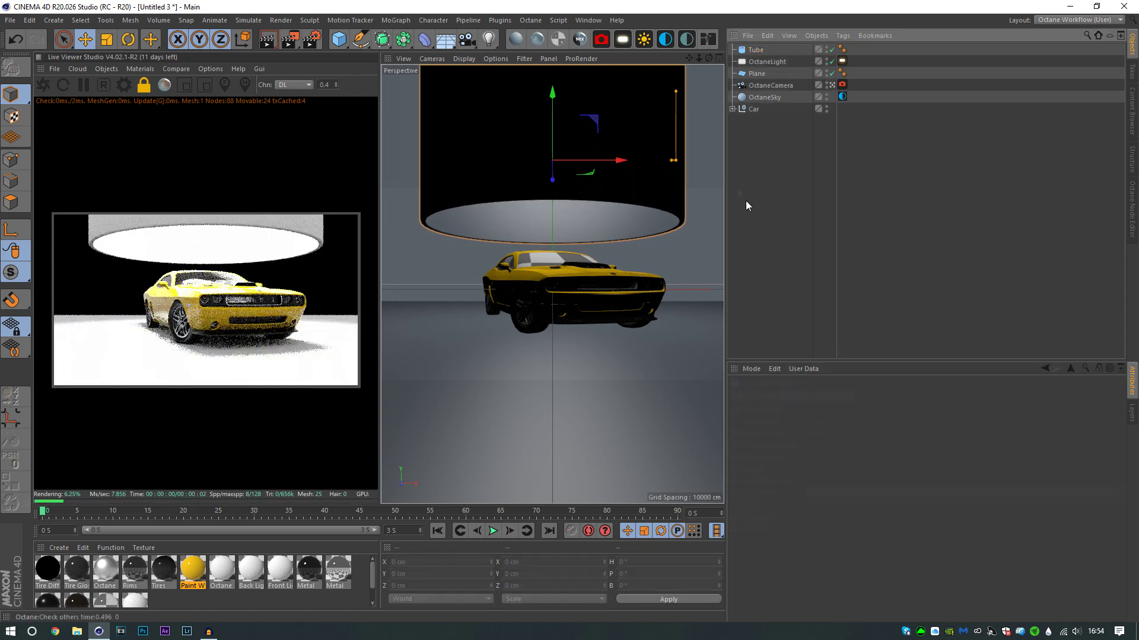
- Create an Octane specular material and apply it to the tube
click(558, 41)
drag(48, 569, 581, 153)
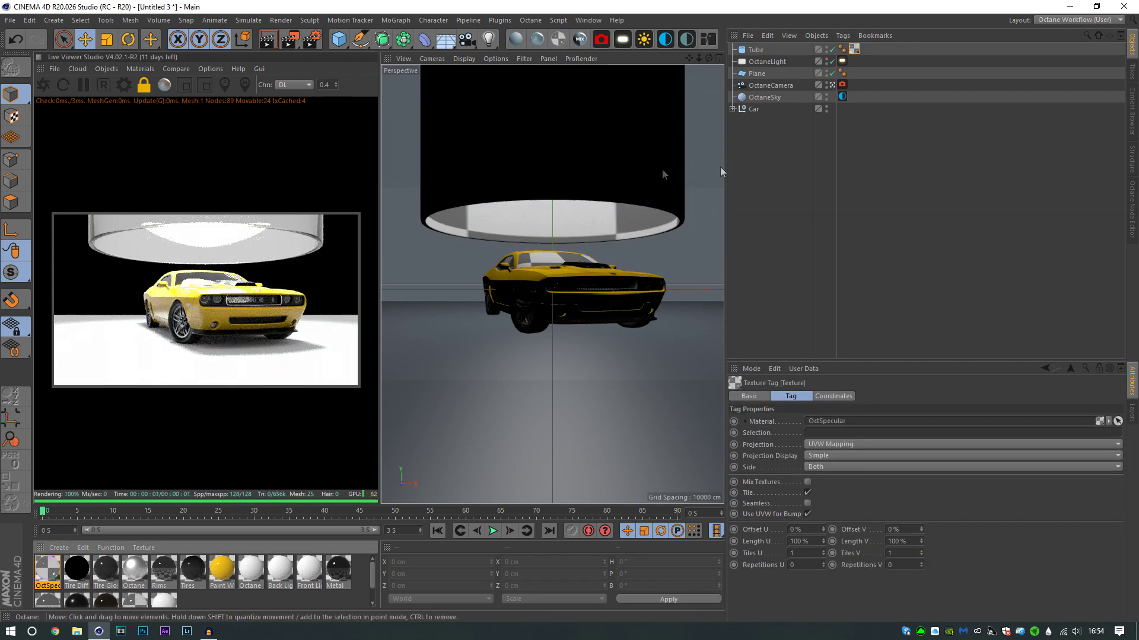
click(765, 51)
drag(554, 130, 554, 121)
- Load the tube's specular material in the Octane Node Editor, adjust its index and enable fake shadows
click(1133, 227)
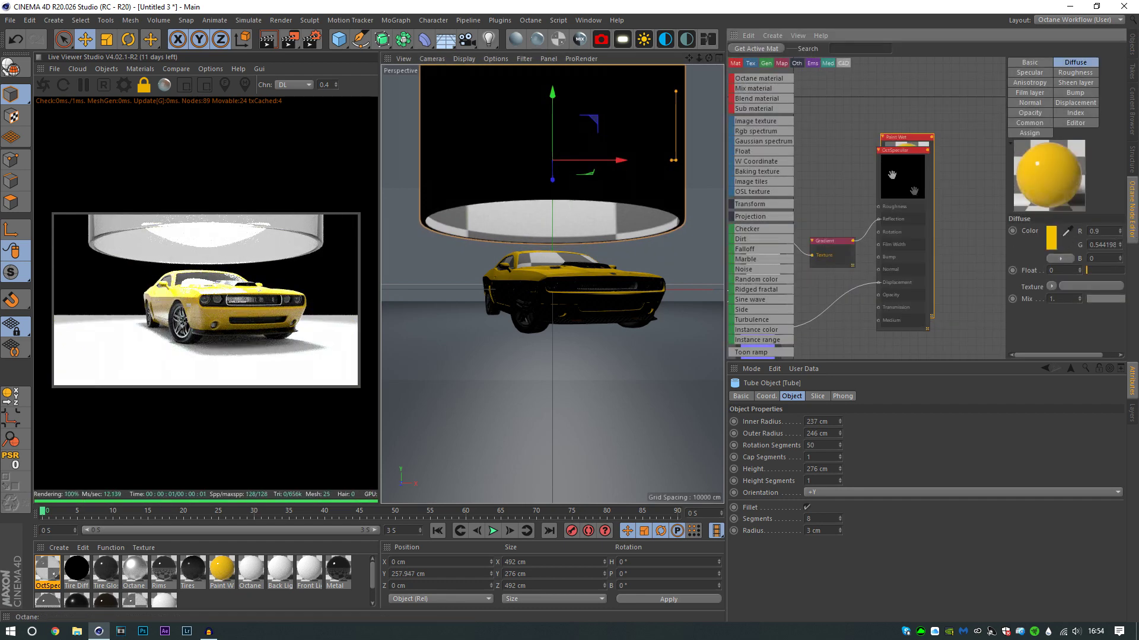
click(770, 36)
click(758, 44)
click(761, 48)
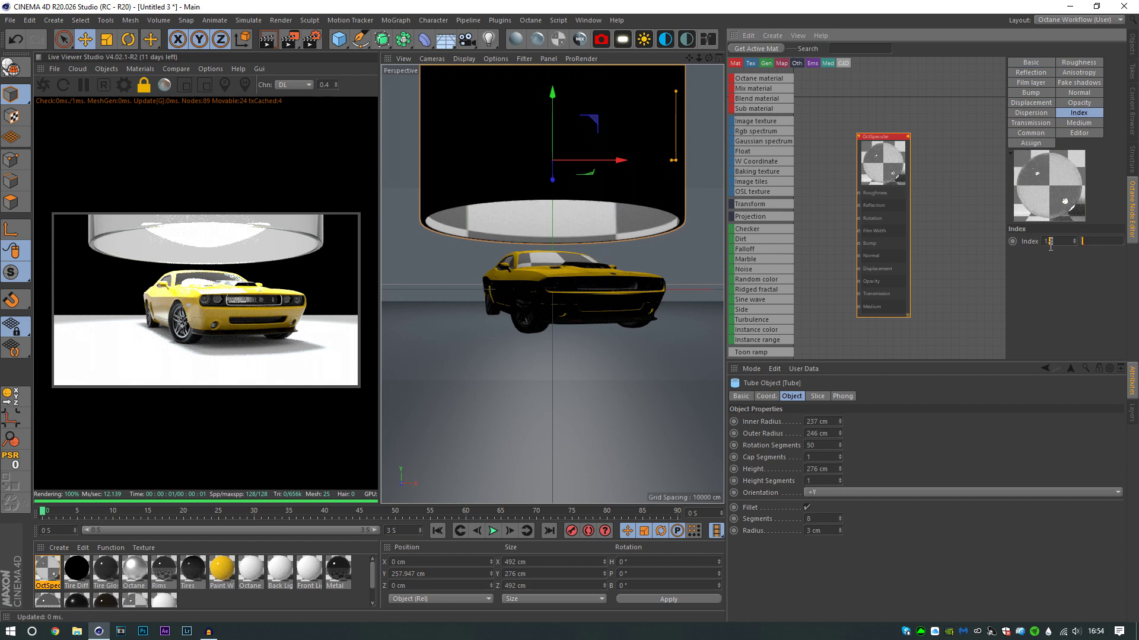
click(1079, 82)
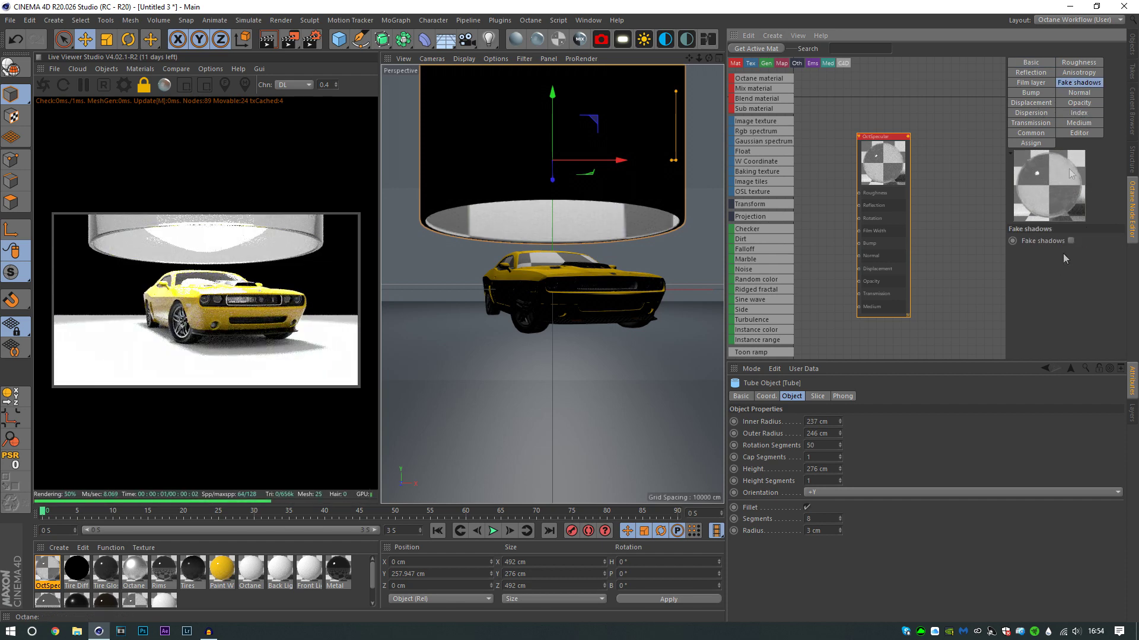
click(1070, 240)
click(1132, 45)
click(1029, 140)
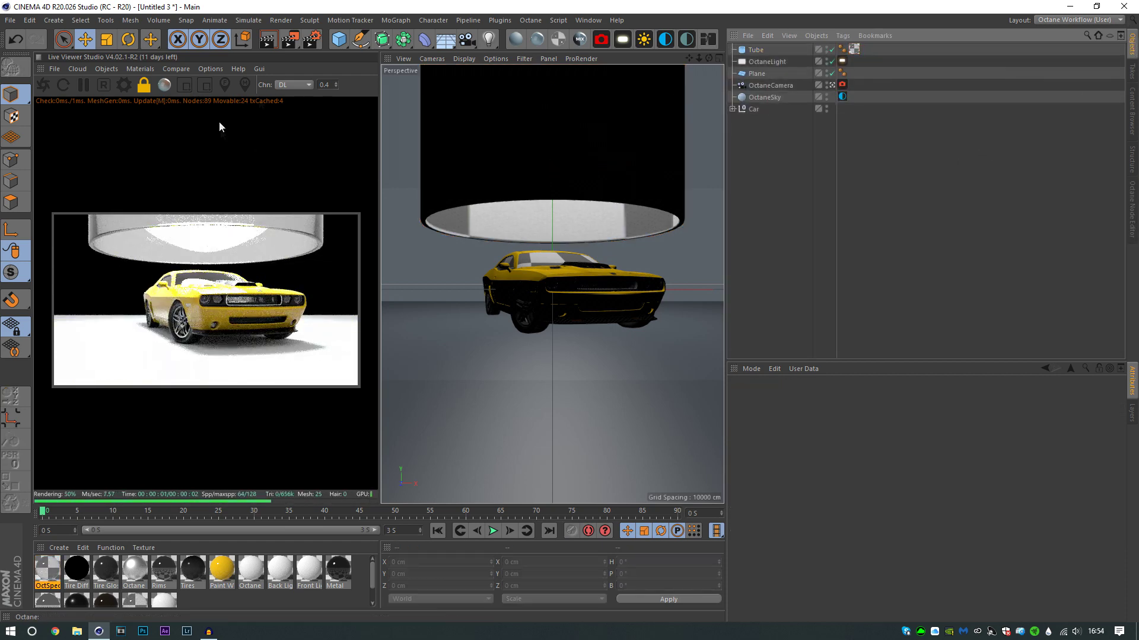
- Switch the Live Viewer to PT (path tracing) and set the Octane sky's type to Primary environment
click(288, 86)
click(284, 108)
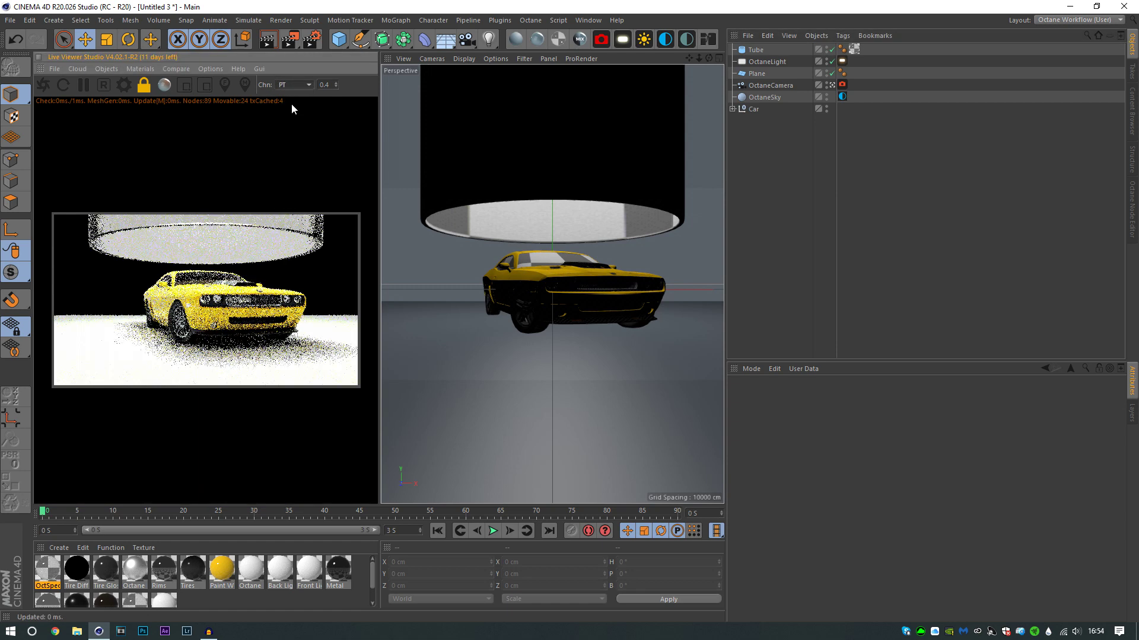
click(842, 96)
click(806, 536)
click(803, 545)
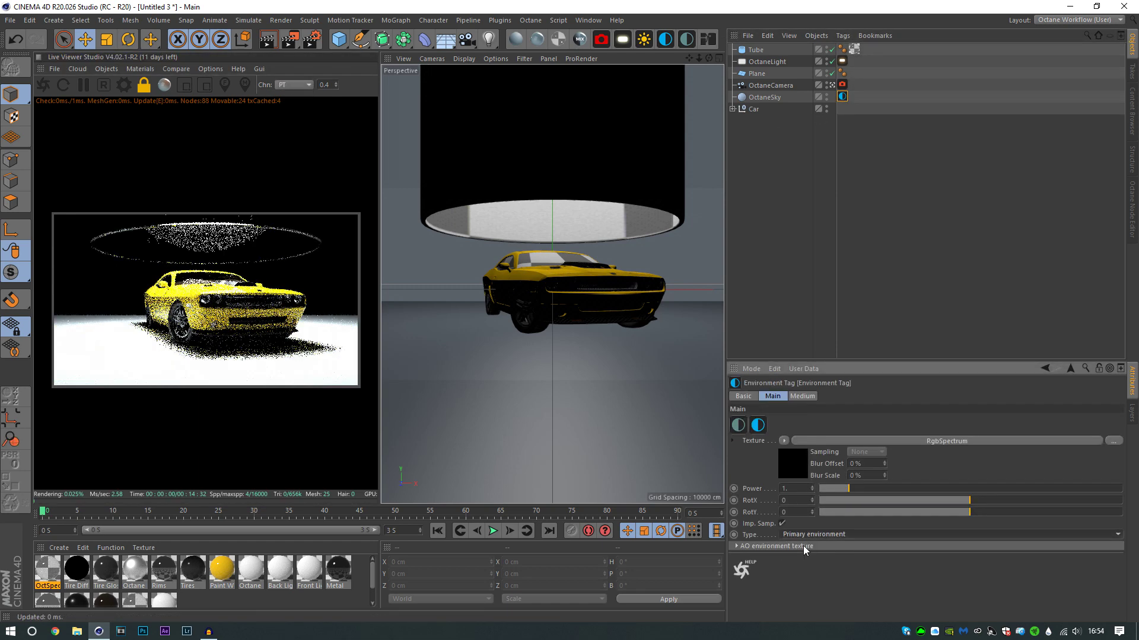
- Configure the Pathtracing kernel with 1024 max samples, diffuse depth 6, specular depth 6 and GI clamp 10
click(124, 85)
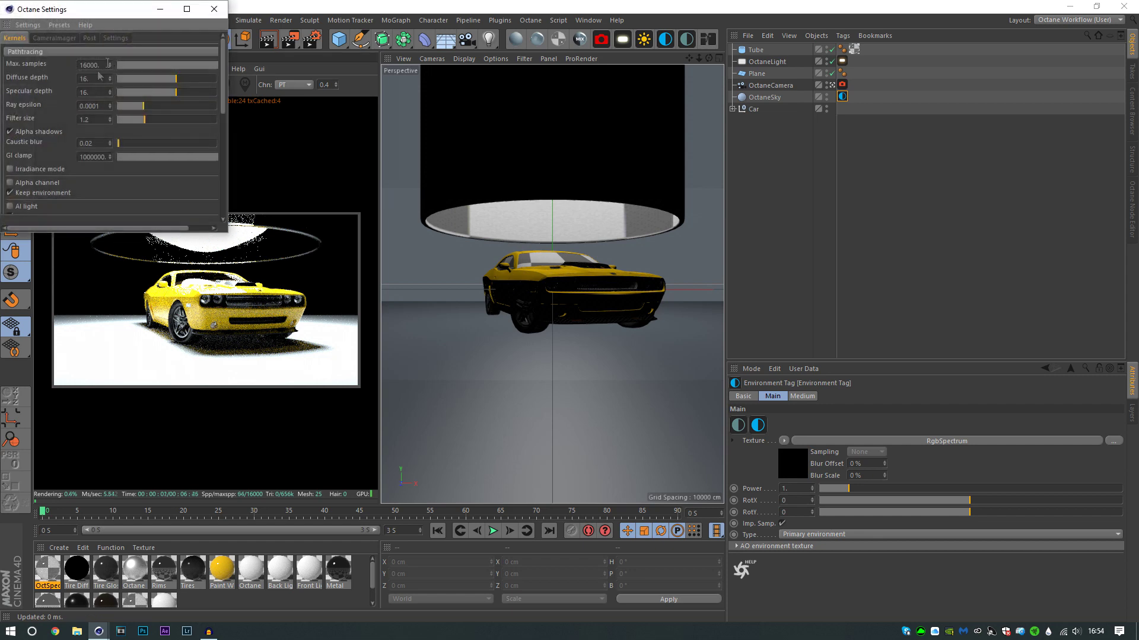
text(1024)
key(Tab)
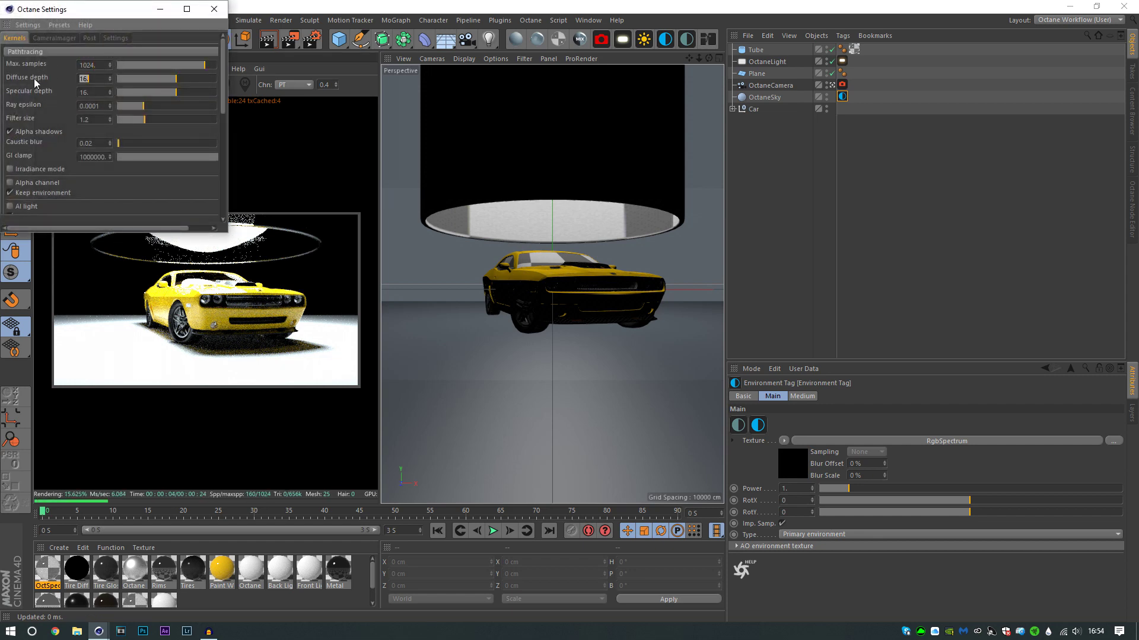
text(6)
key(Tab)
text(6)
key(Tab)
key(Tab)
key(Tab)
key(Tab)
text(10)
key(Tab)
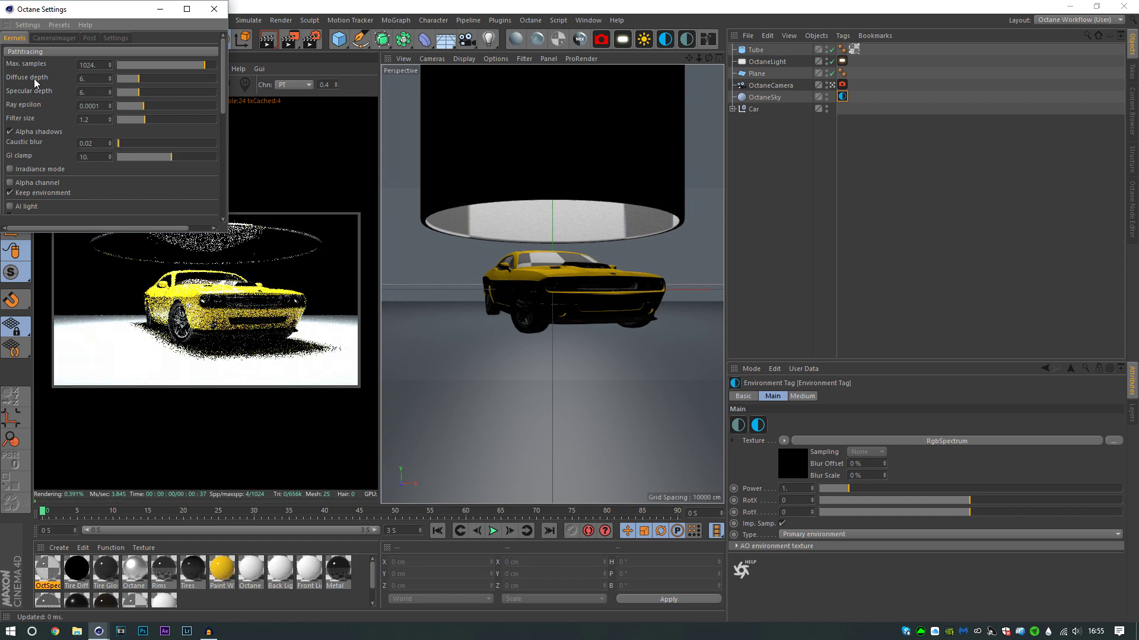
click(215, 9)
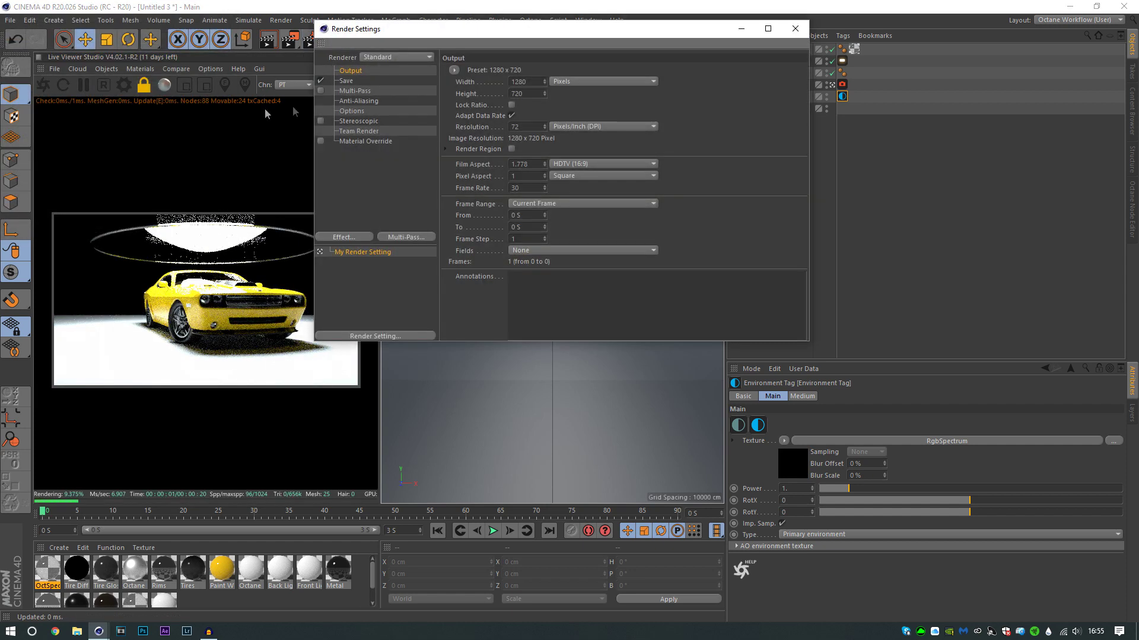
- Create an Octane glossy material and remove the specular material from the tube
click(794, 28)
click(717, 244)
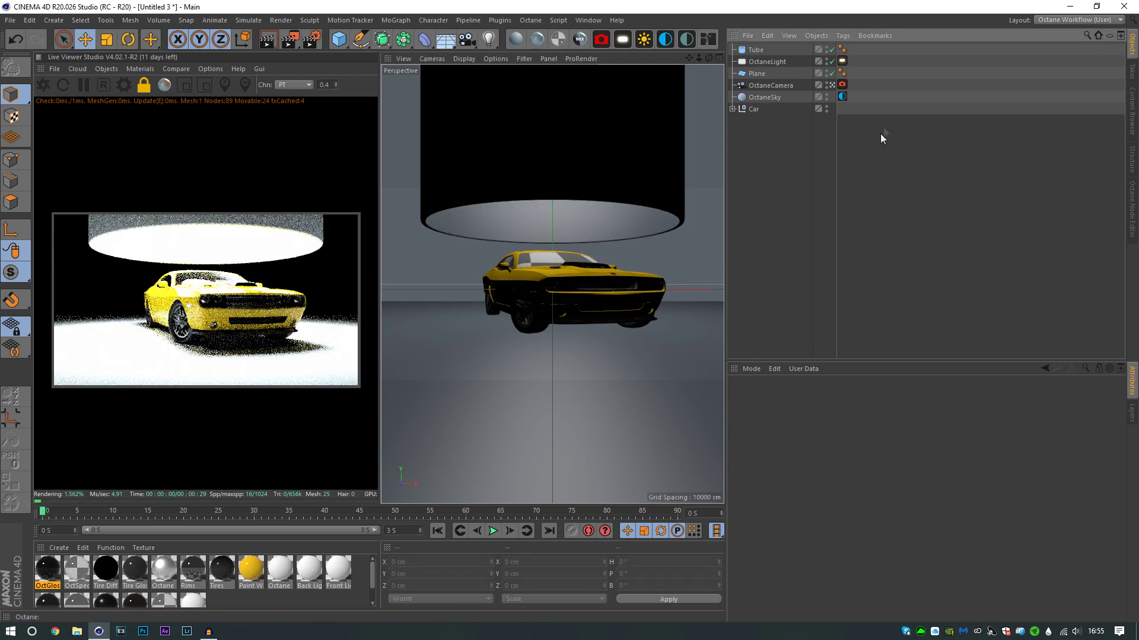
- Tilt the Octane camera by setting its bank rotation to 5°
click(767, 84)
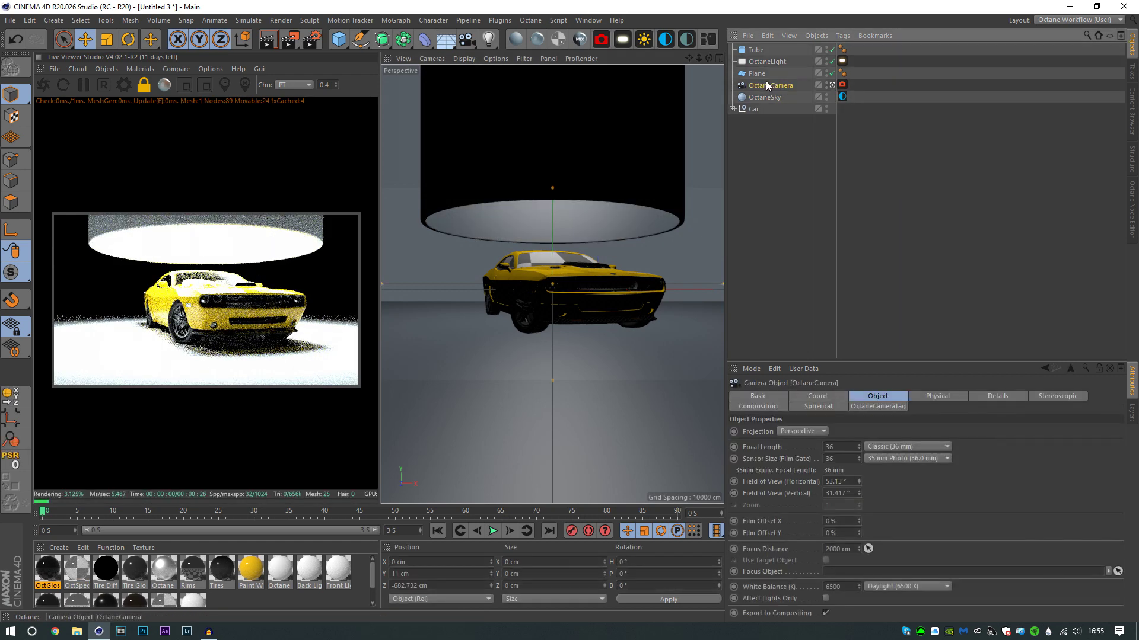
click(819, 398)
drag(942, 457, 941, 446)
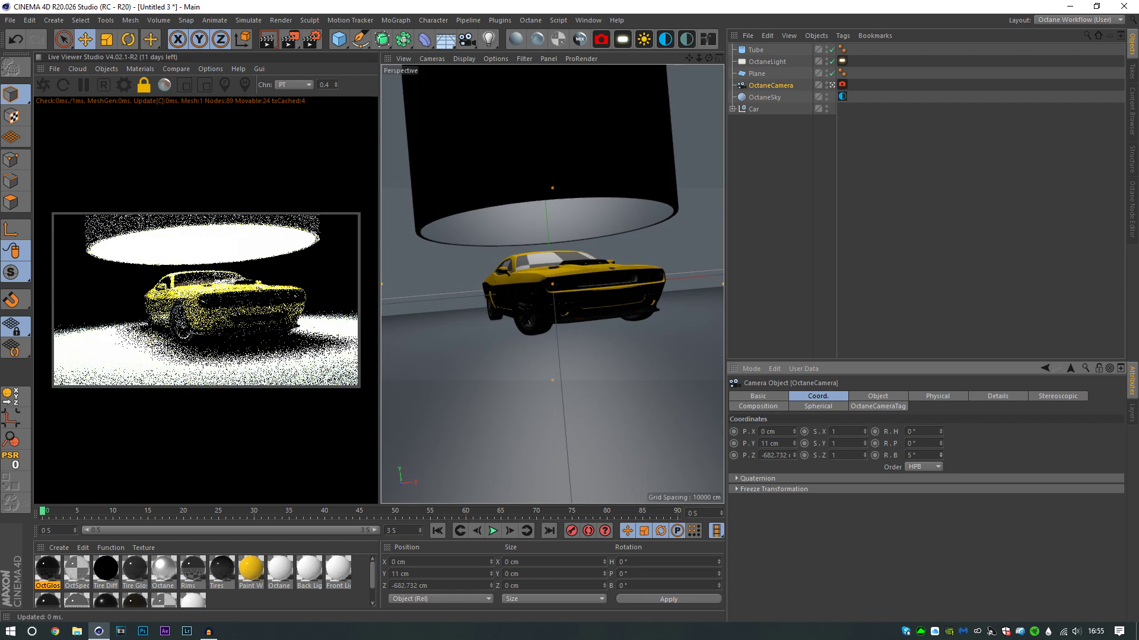
click(884, 239)
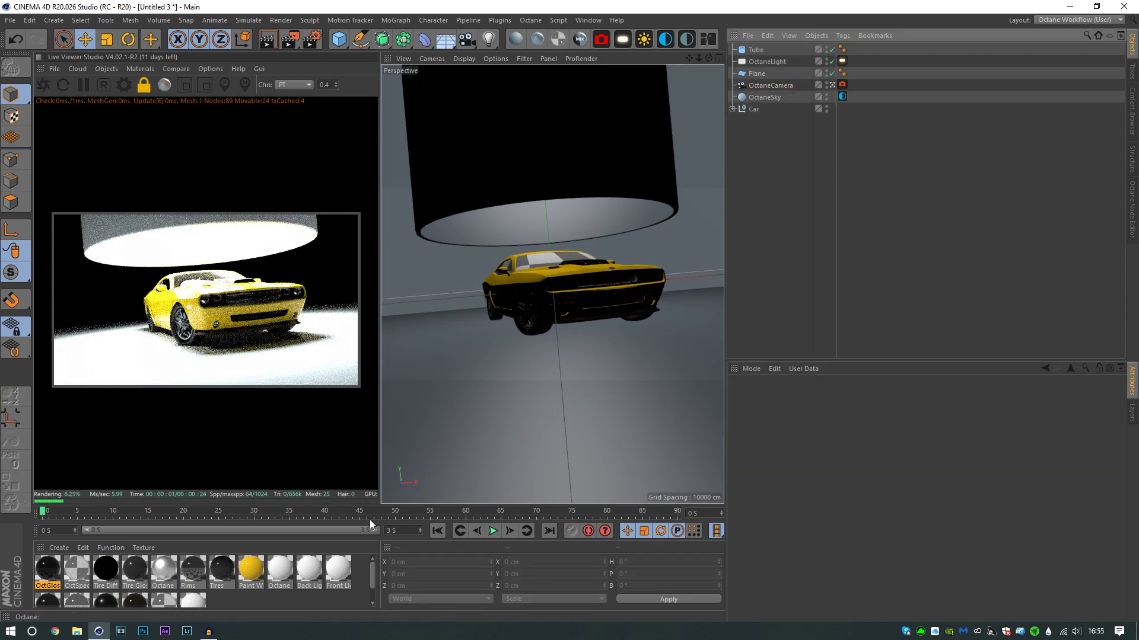
- Add a FloatTexture to the overhead light's texture and lower its float value to about 0.15
click(836, 61)
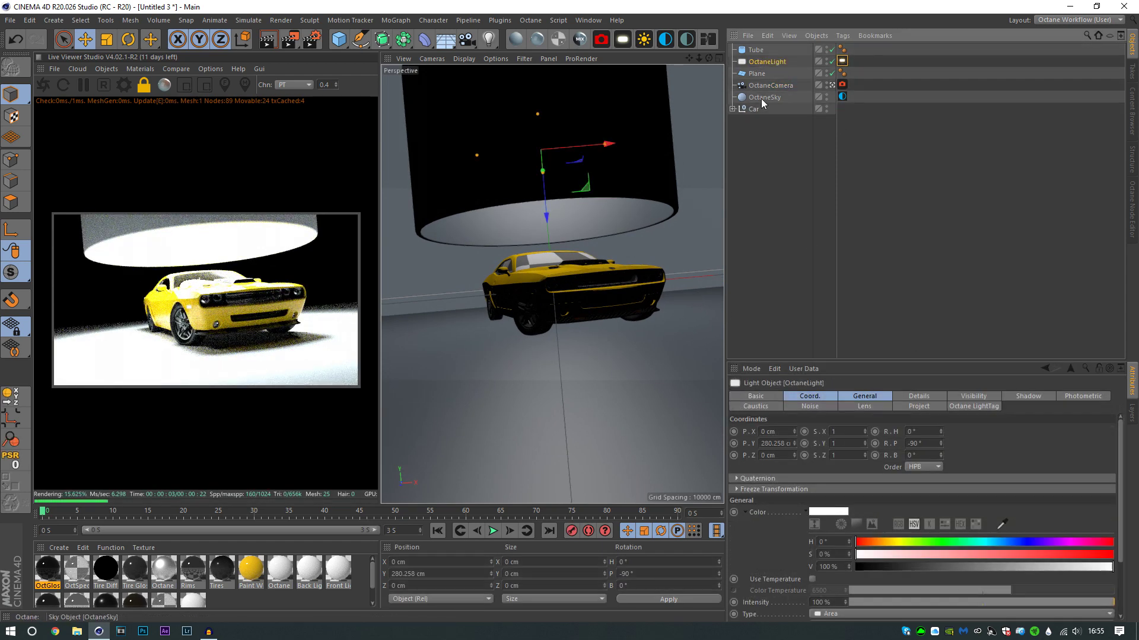
click(842, 61)
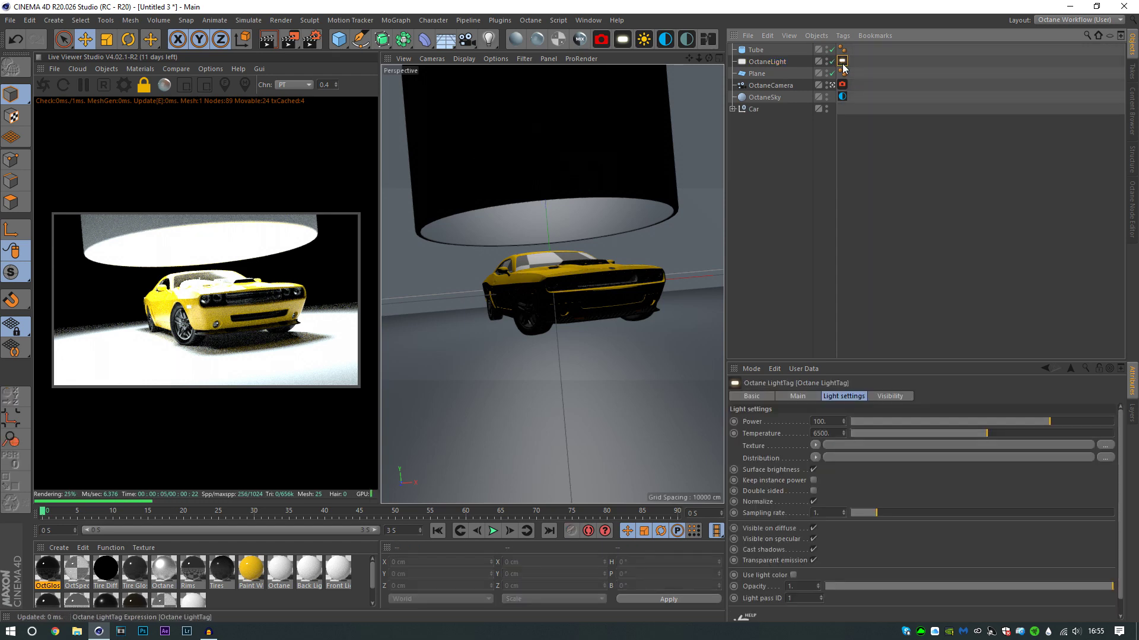
click(816, 445)
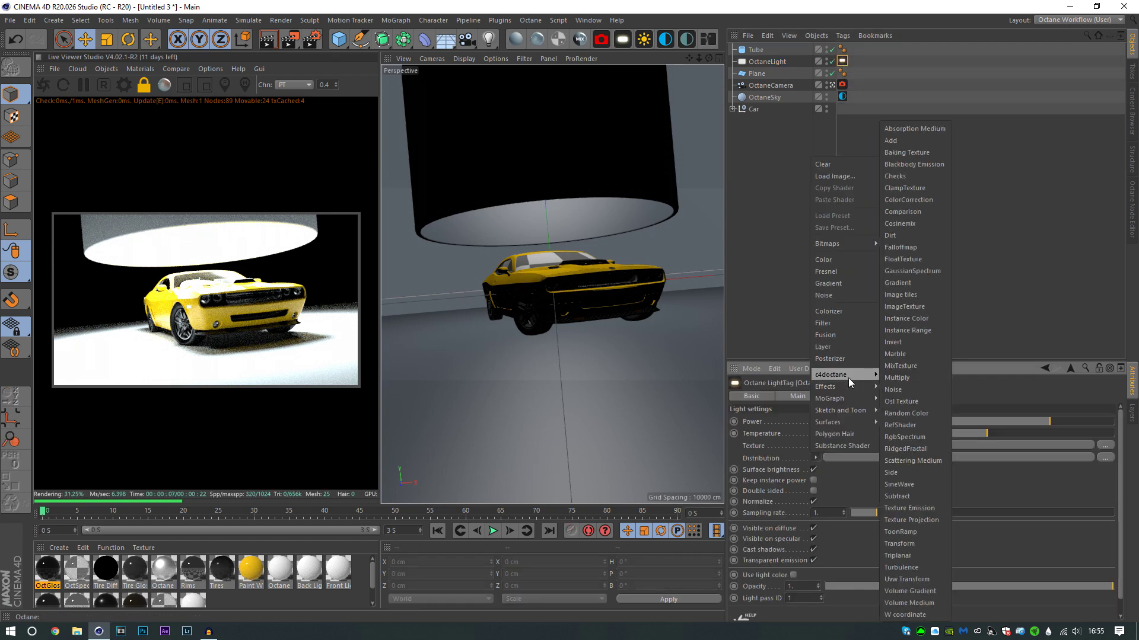
mouse_move(858, 375)
click(904, 258)
click(817, 473)
drag(949, 418, 849, 414)
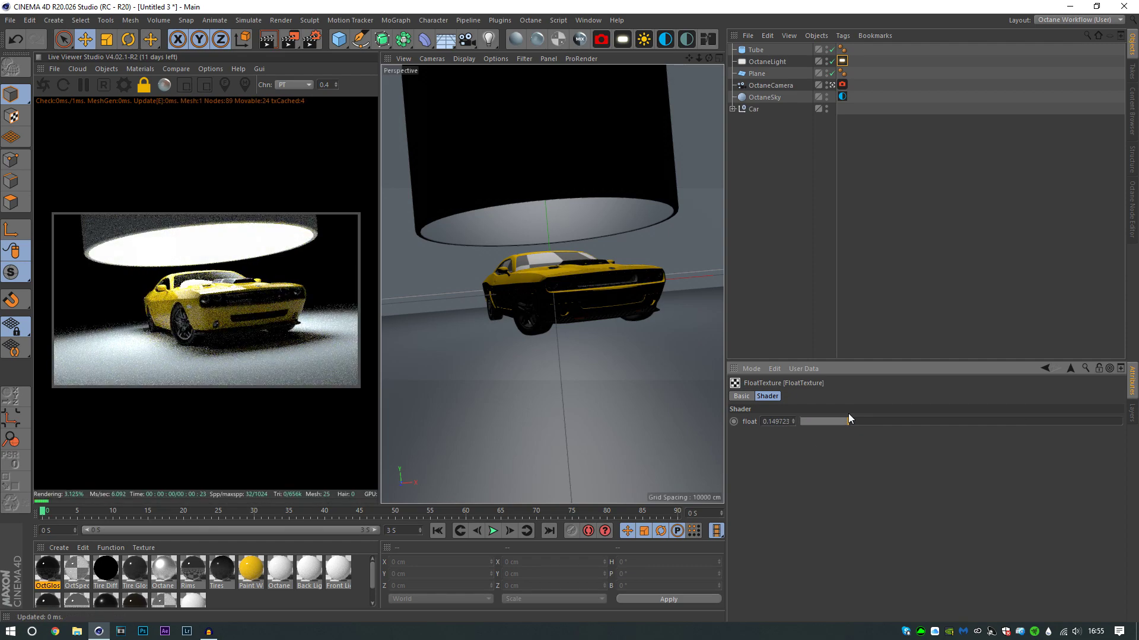
- Scale up the overhead Octane light and move it higher inside the tube
click(611, 140)
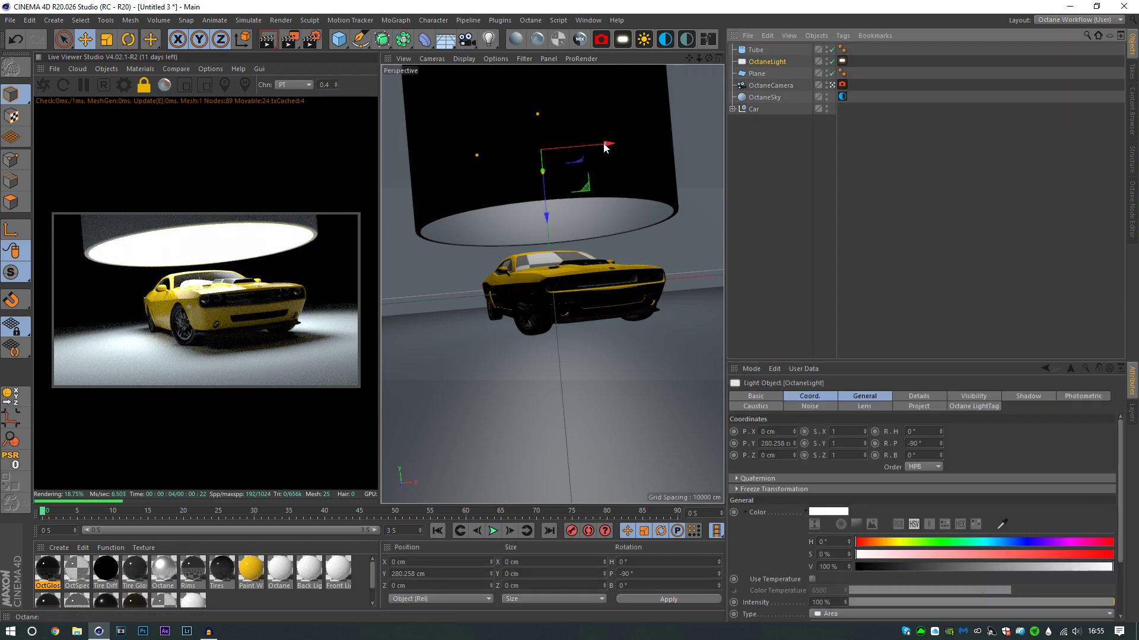
key(t)
drag(460, 310, 521, 307)
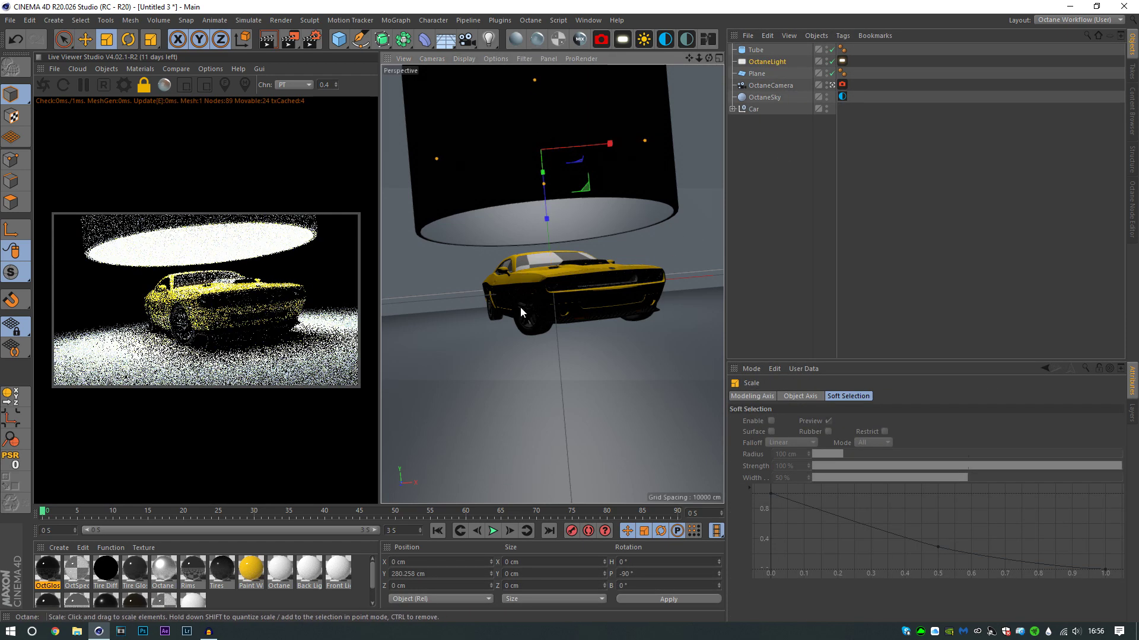
key(e)
drag(542, 207, 549, 113)
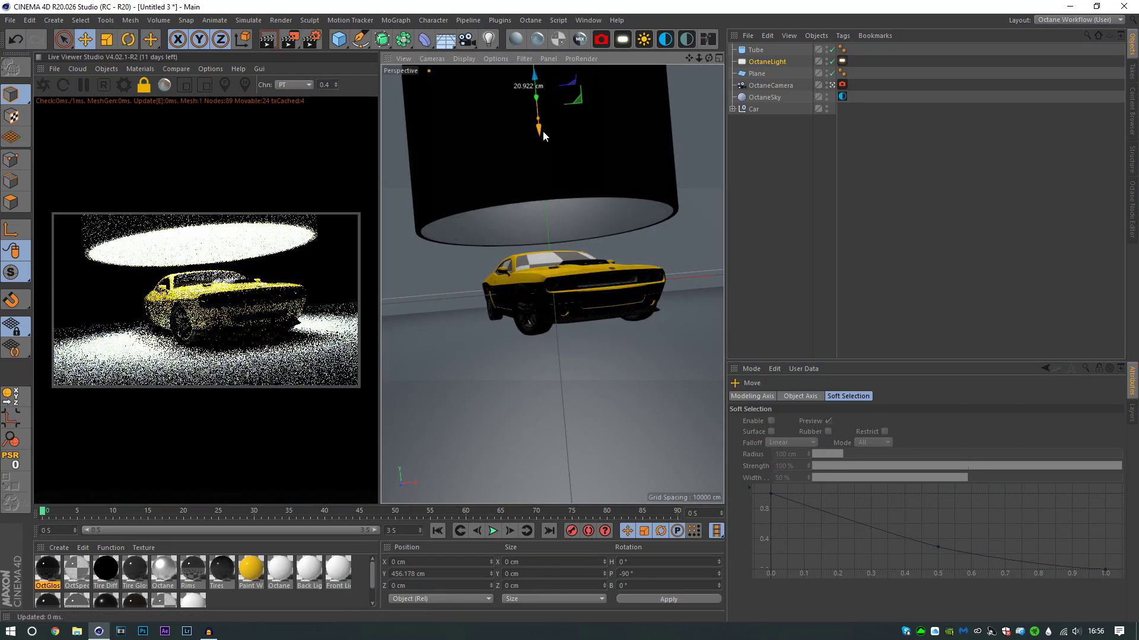
click(783, 252)
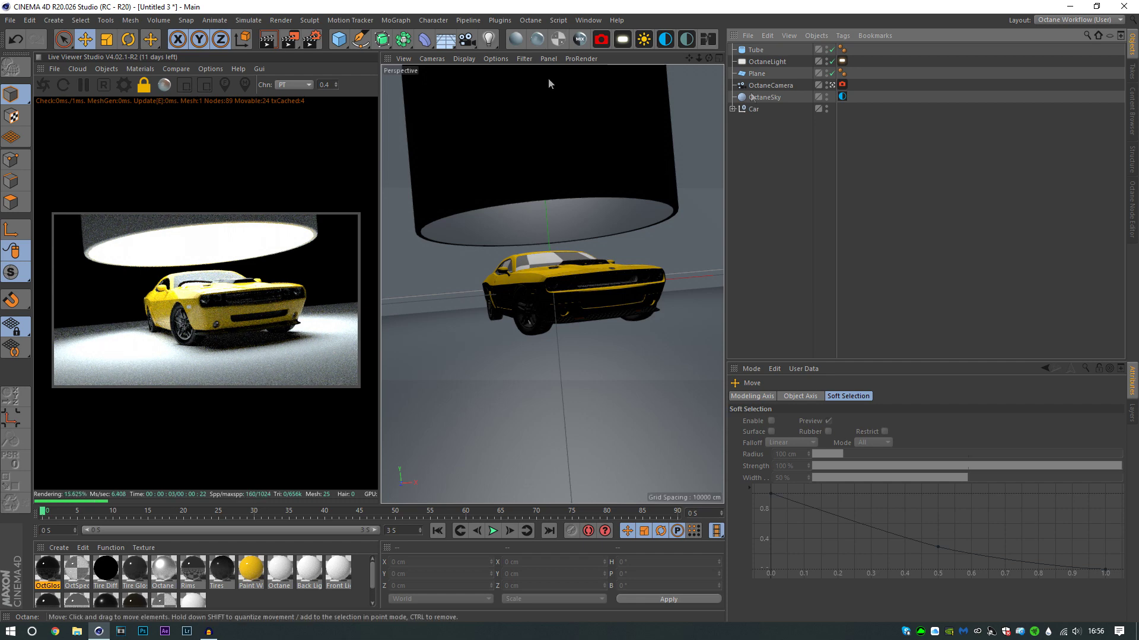
- Disable the overhead Octane light in the scene
click(842, 85)
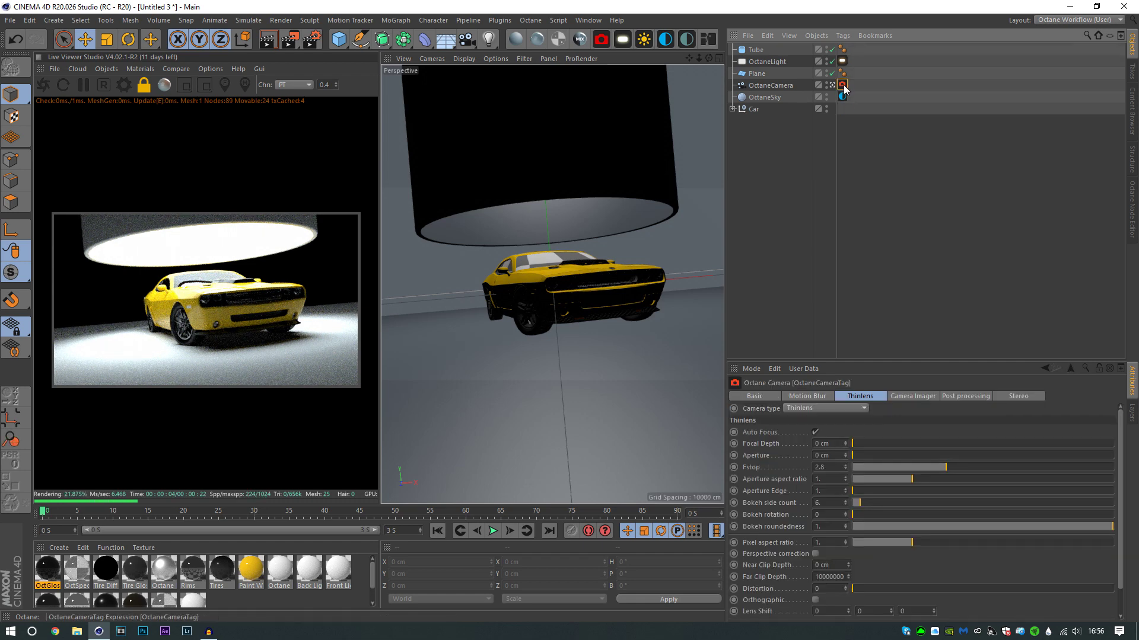
click(774, 191)
click(339, 39)
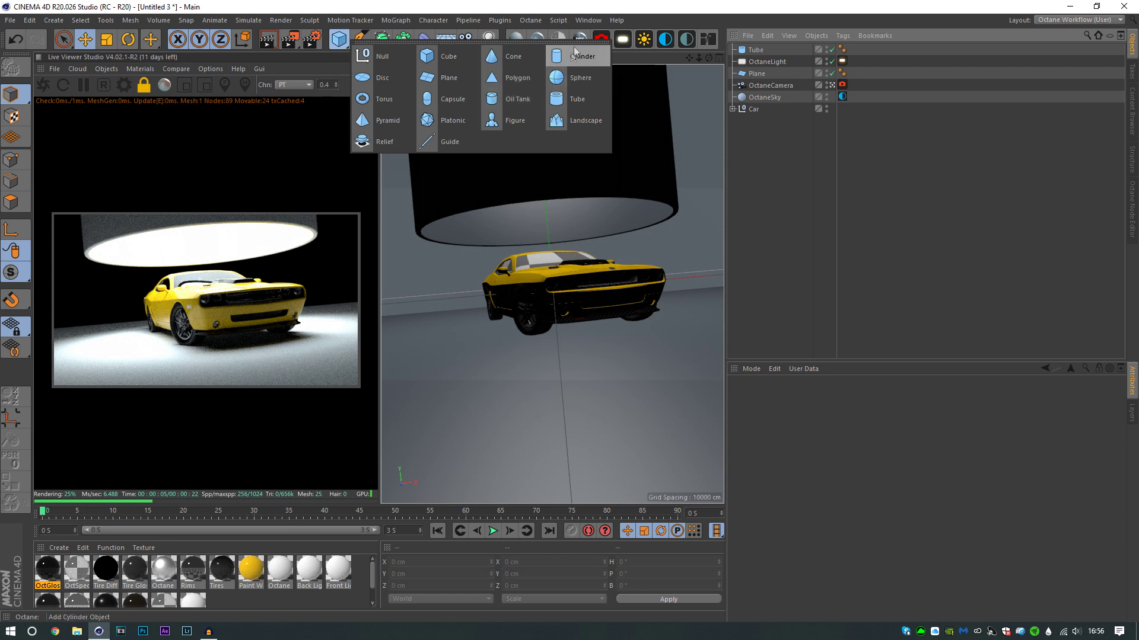
click(832, 61)
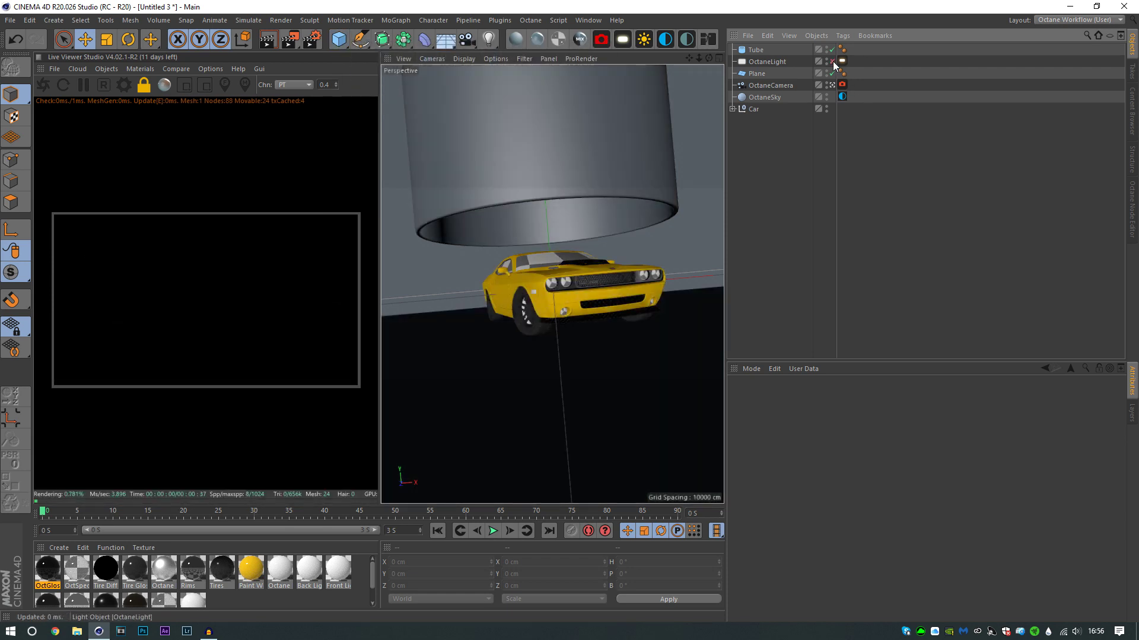
click(339, 40)
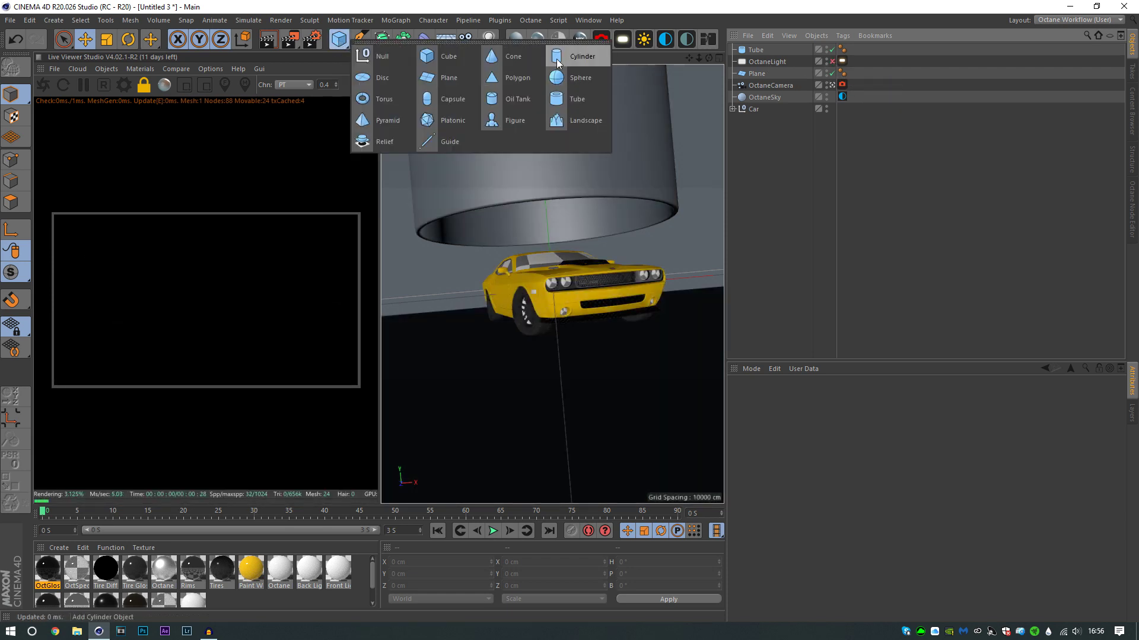
click(813, 163)
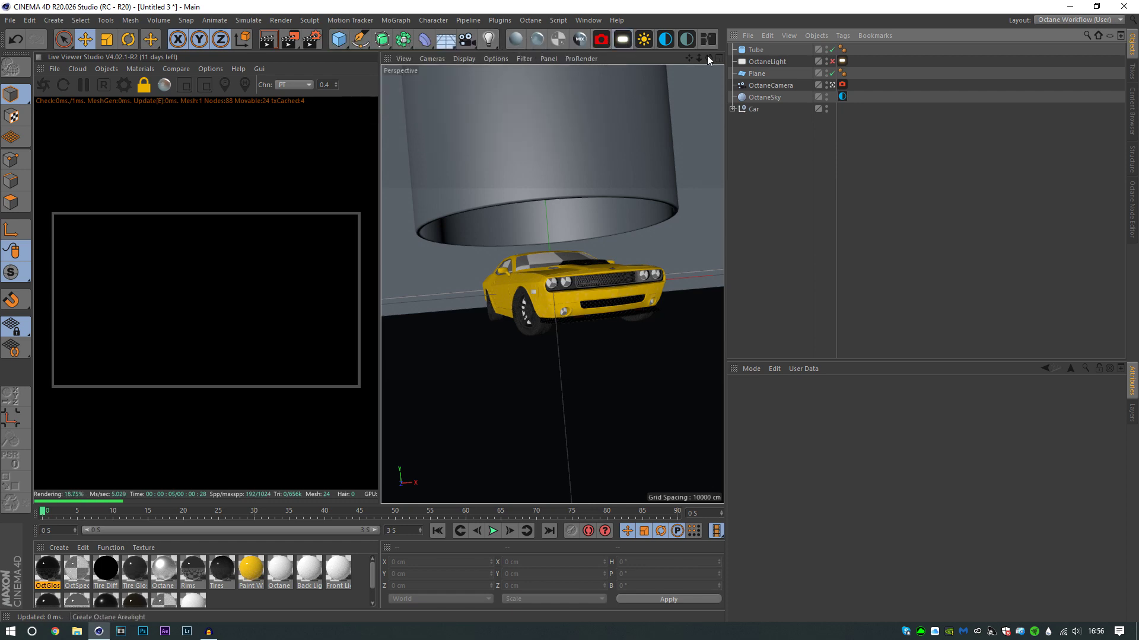
- Create an Octane area light, give it a Target tag aimed at the car, and move it behind the car's rear side
click(622, 39)
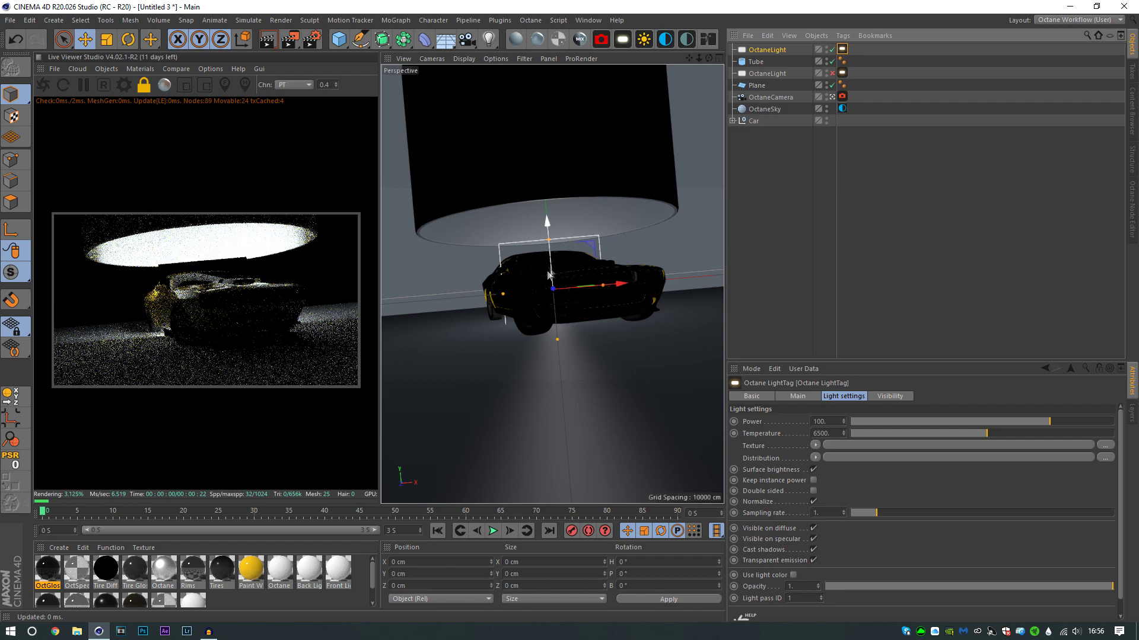
right_click(759, 52)
mouse_move(806, 60)
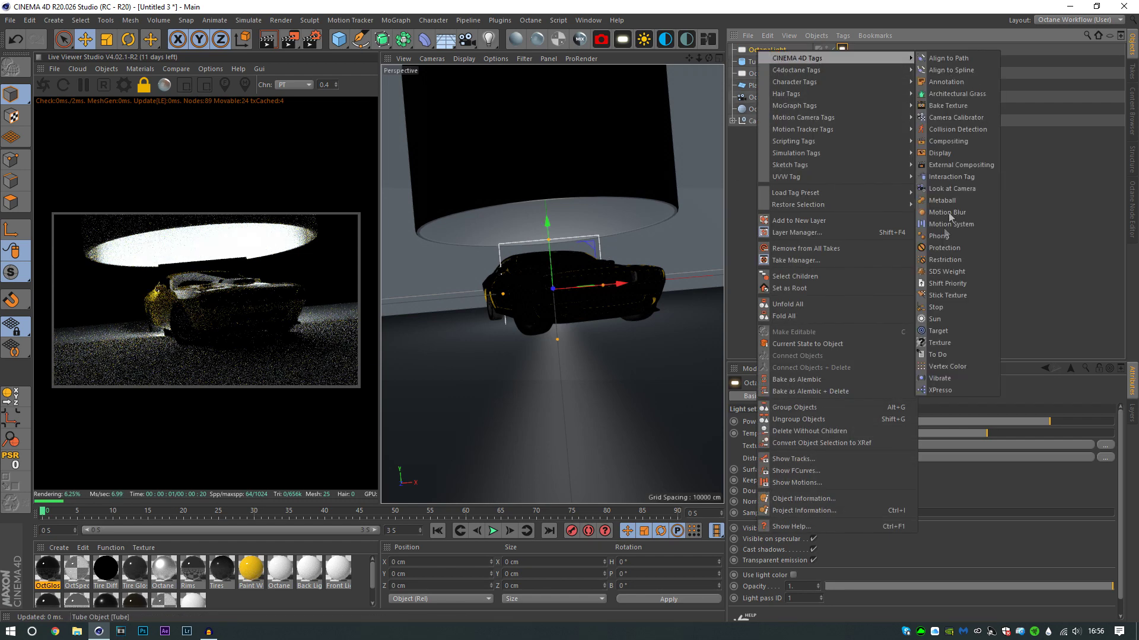
click(938, 330)
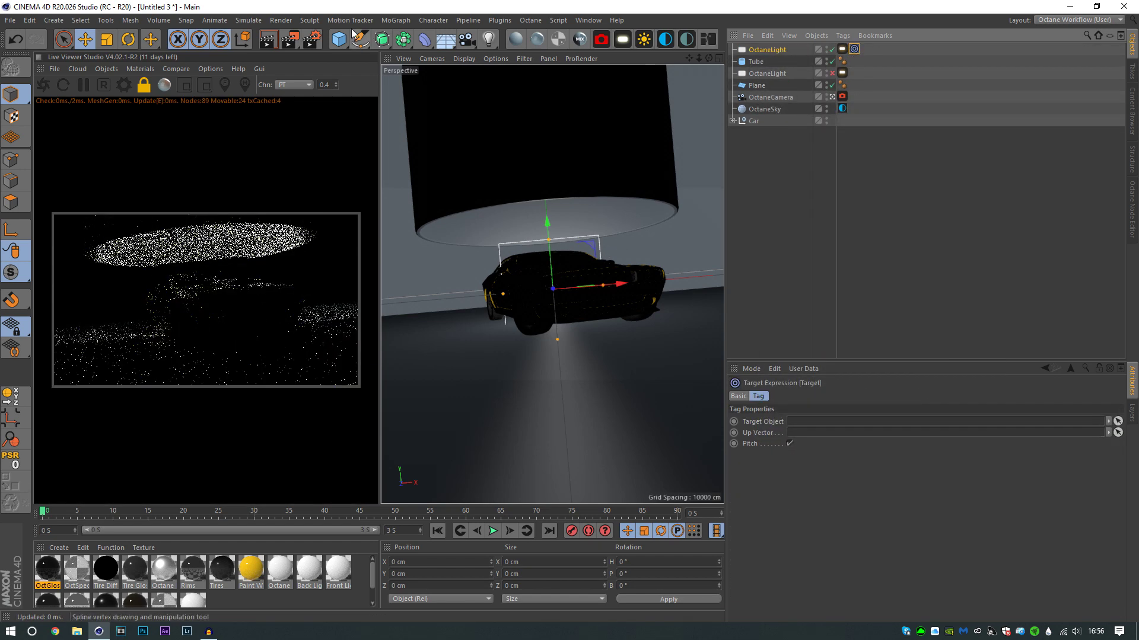
click(764, 134)
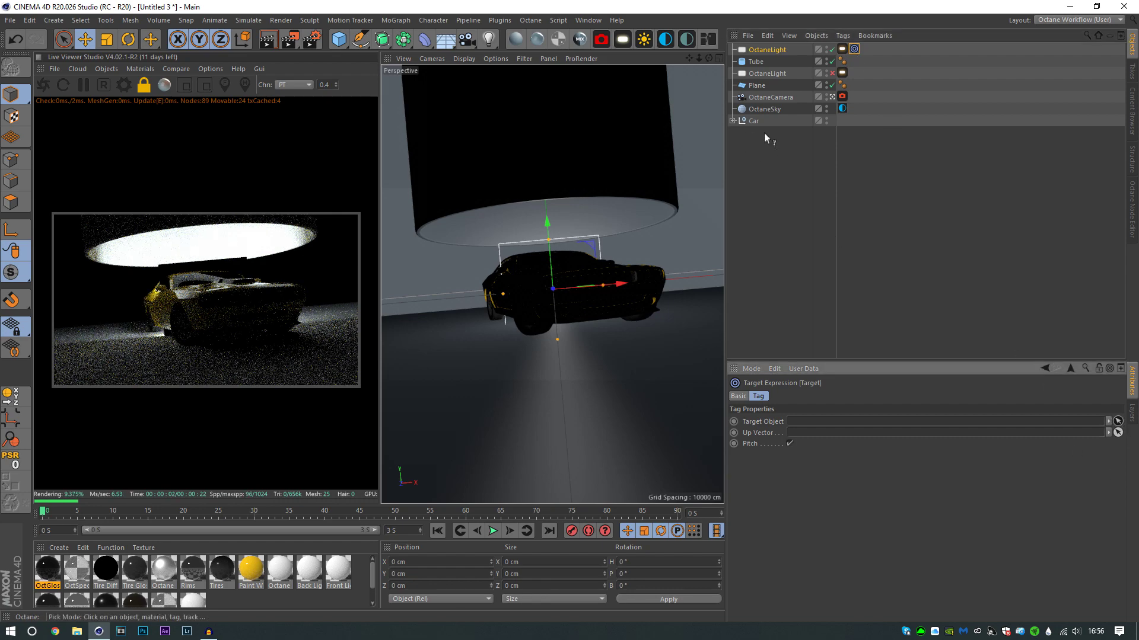
click(758, 50)
drag(550, 300, 473, 271)
click(396, 19)
click(424, 147)
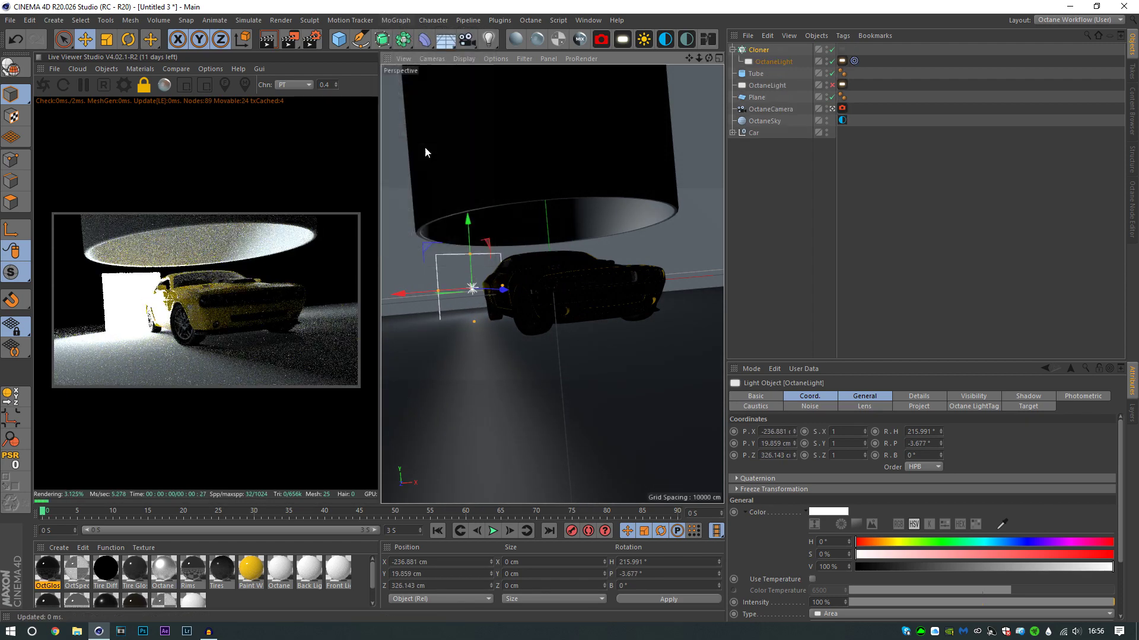
mouse_move(767, 61)
mouse_down()
mouse_move(759, 50)
mouse_move(765, 66)
mouse_up()
click(758, 52)
key(Delete)
- Place the new area light in an Array and move the Array so its ring of lights surrounds the car
click(756, 51)
drag(401, 44, 346, 75)
click(438, 56)
drag(766, 61, 762, 53)
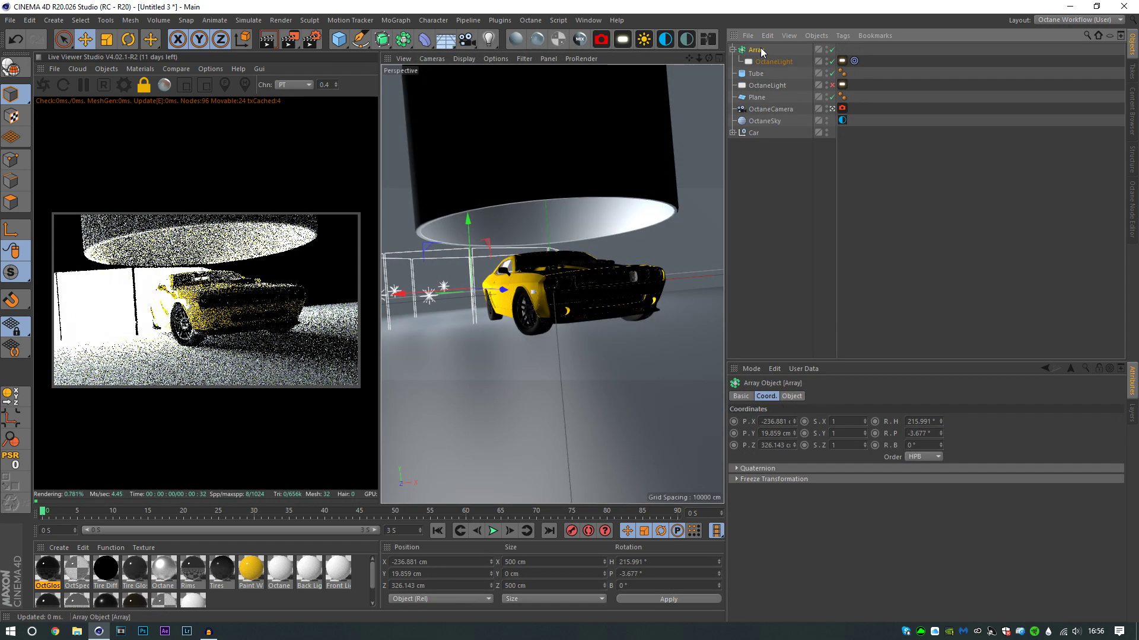
key(F2)
drag(498, 205, 586, 300)
key(F1)
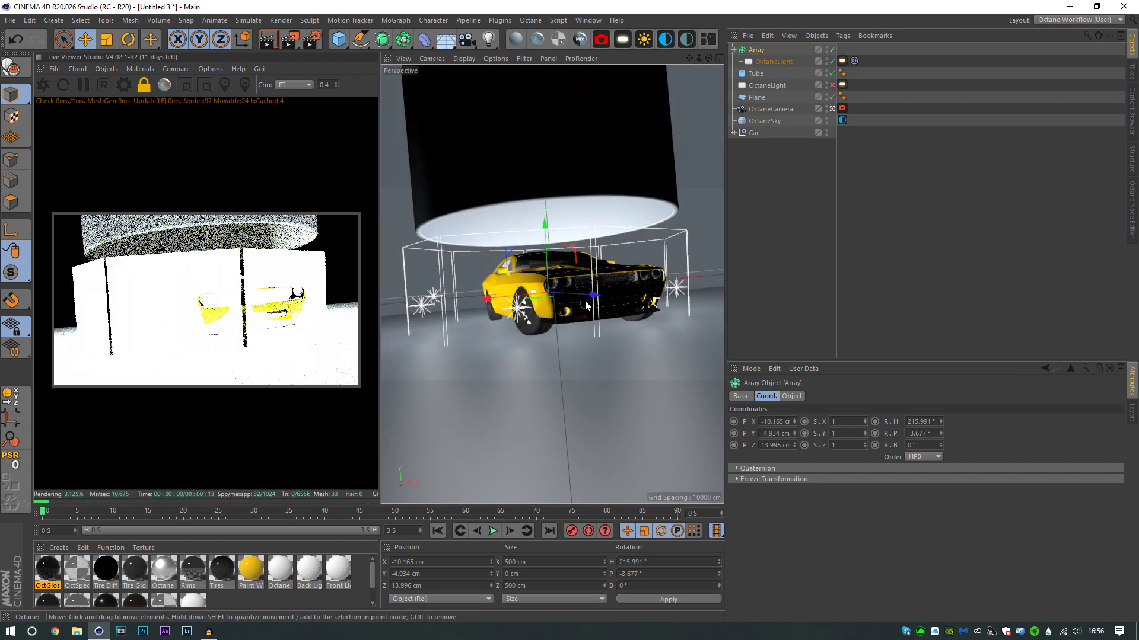
- Try to change the Array's bank rotation, then undo it
click(792, 396)
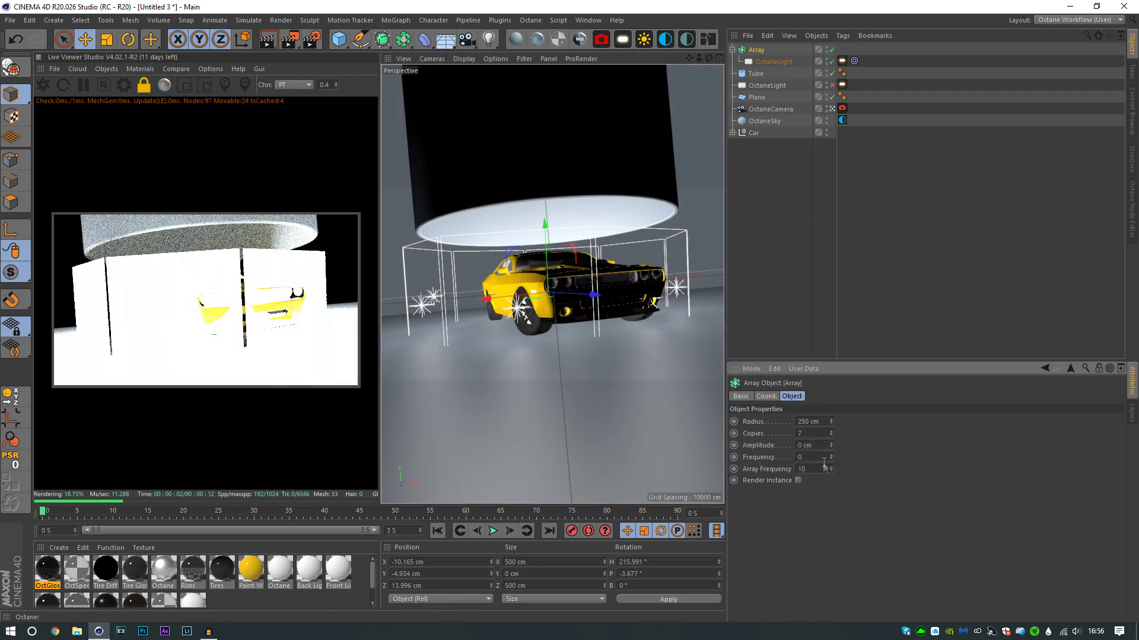
click(766, 397)
drag(941, 447, 939, 416)
key(ctrl+z)
key(ctrl+z)
key(ctrl+z)
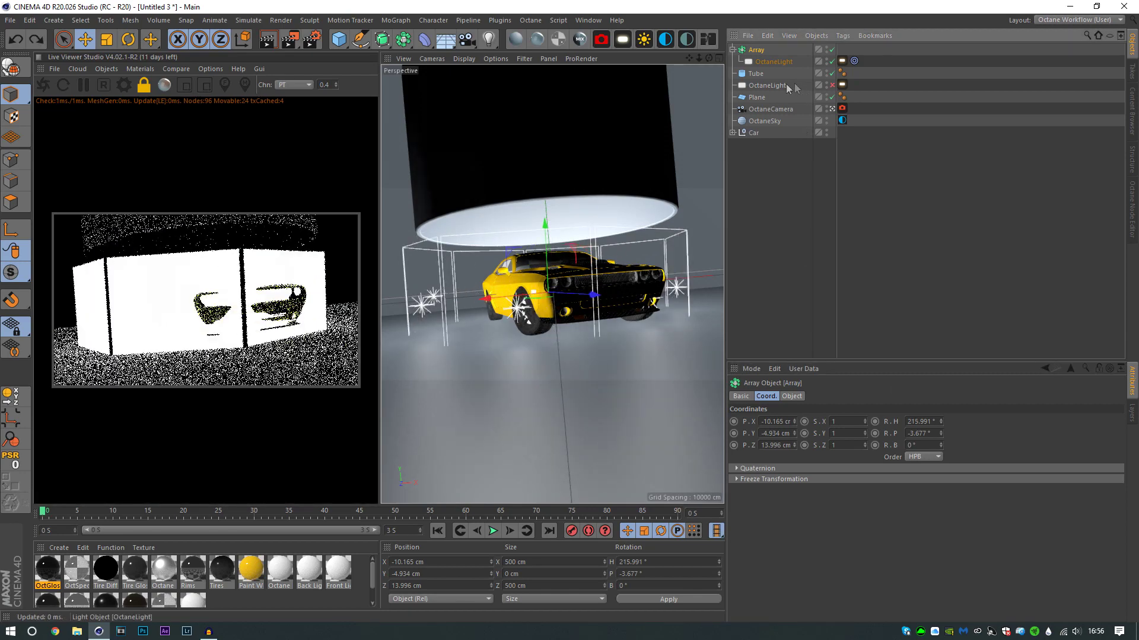
- Try to rotate the area light inside the Array, then undo it
click(769, 60)
key(r)
shift+drag(566, 298, 522, 305)
shift+drag(439, 305, 439, 306)
key(ctrl+z)
- Take the area light out of the Array and delete the Array
drag(764, 62, 761, 69)
click(756, 51)
key(Delete)
- Put the area light in a Cloner set to Radial mode on the XZ plane and widen its radius around the car
click(757, 51)
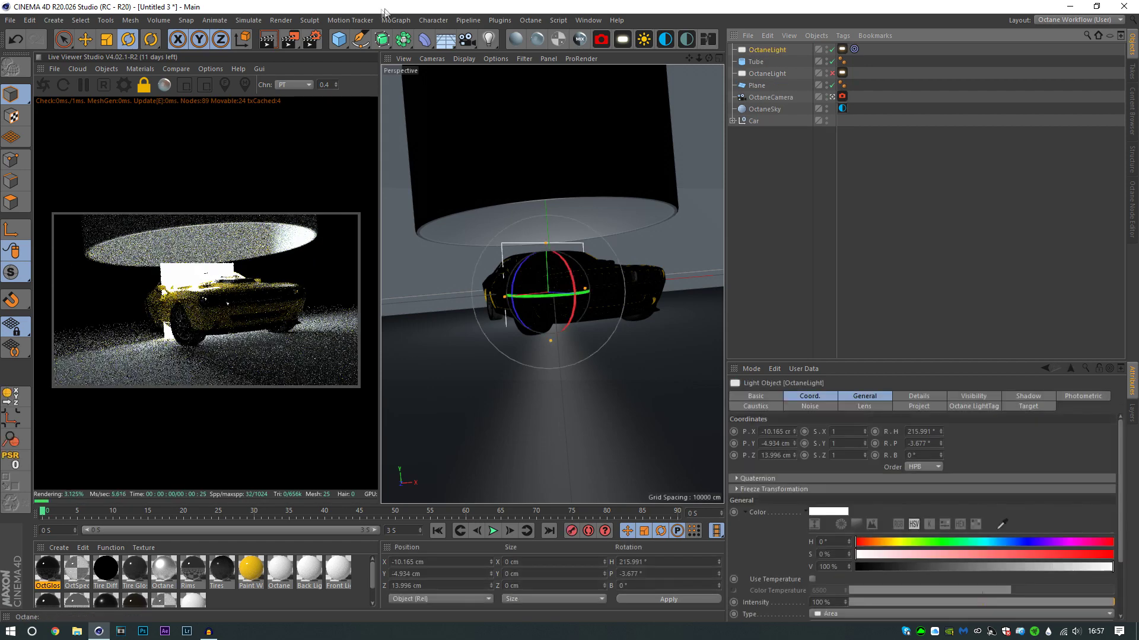
click(396, 20)
alt+click(425, 149)
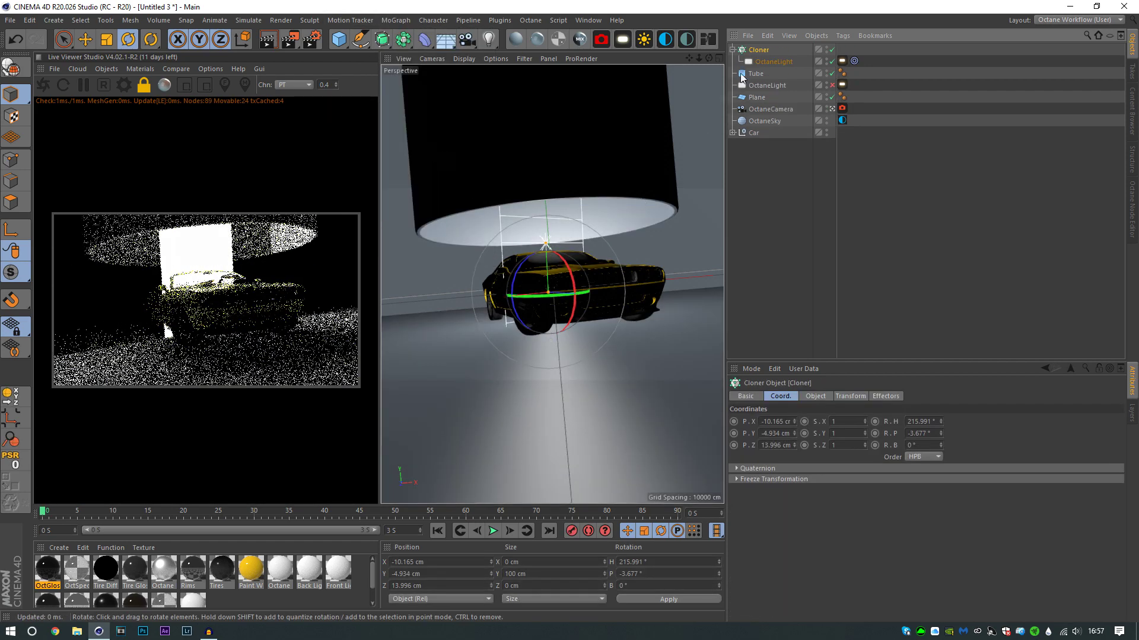
click(815, 396)
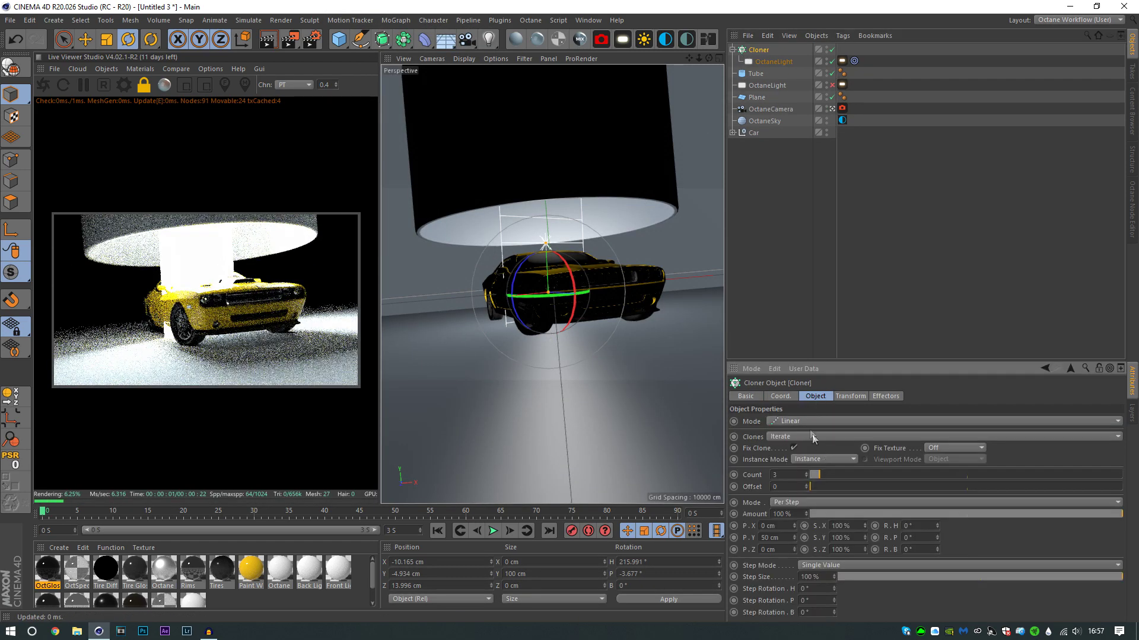
click(806, 422)
click(804, 457)
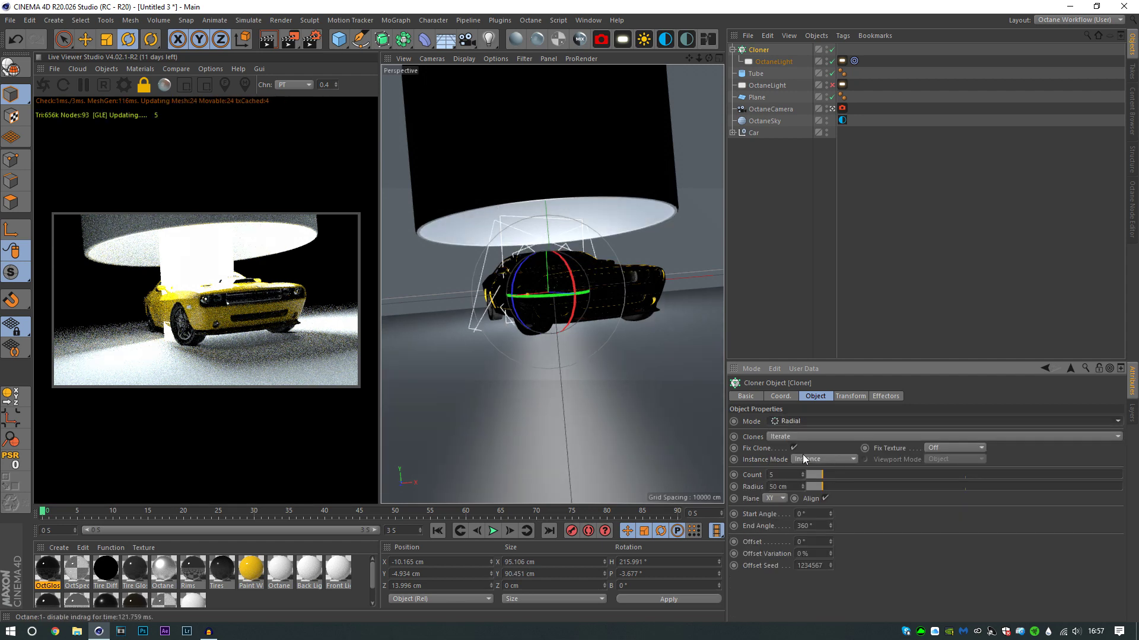
click(776, 499)
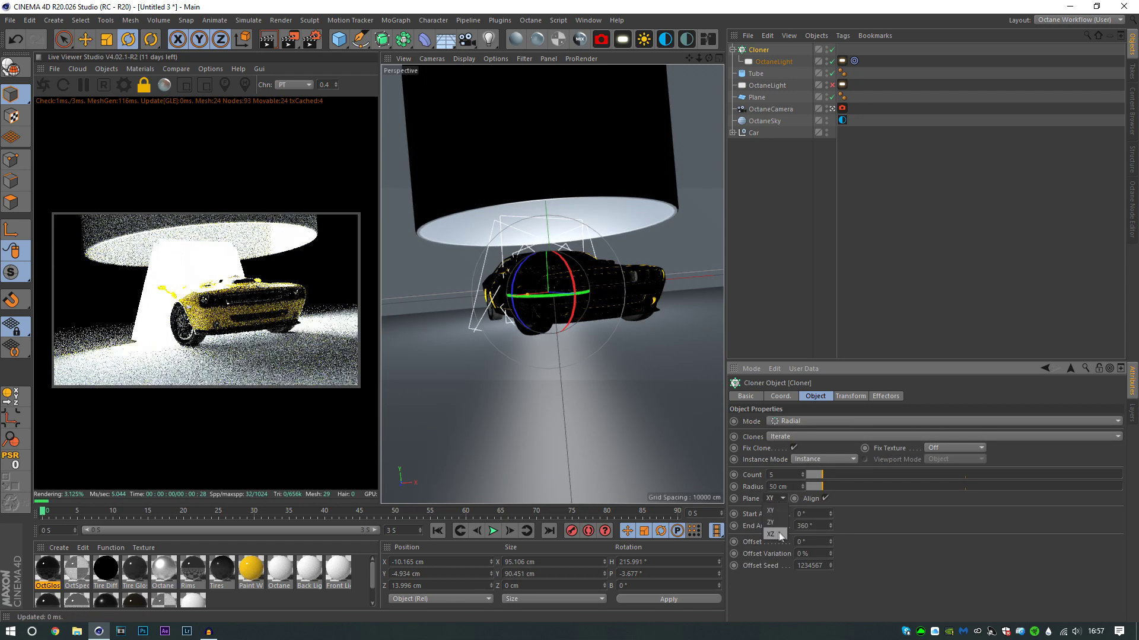
drag(825, 486, 898, 490)
- Set the clones' heading rotation to 180° and increase the Cloner's radius to 334 cm
click(850, 396)
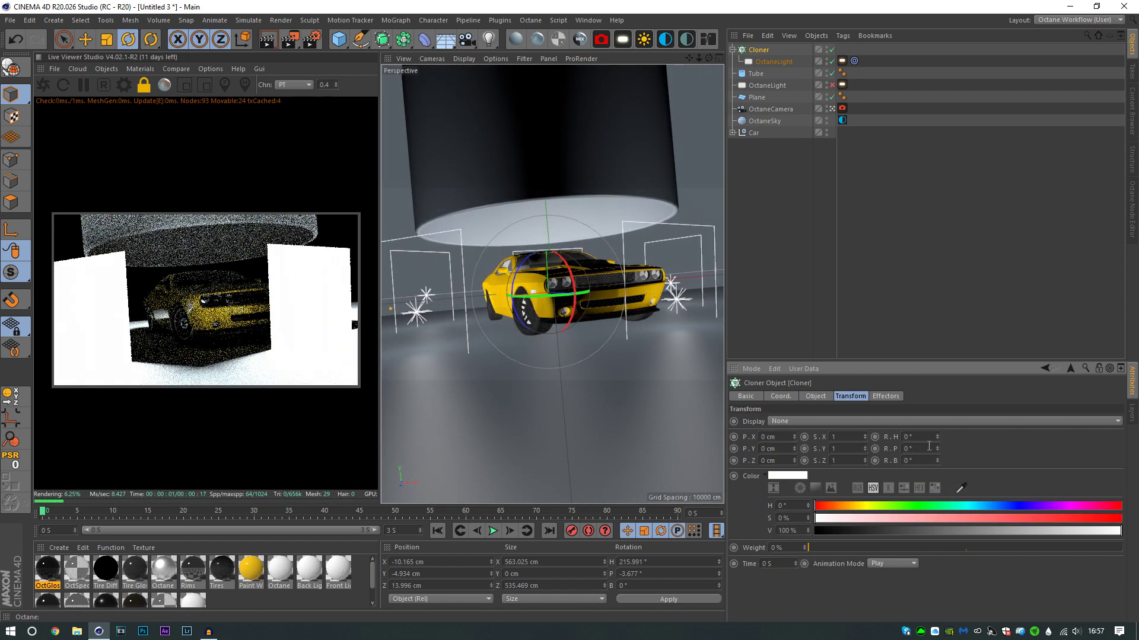
key(ctrl+z)
drag(936, 437, 936, 383)
text(180)
key(Return)
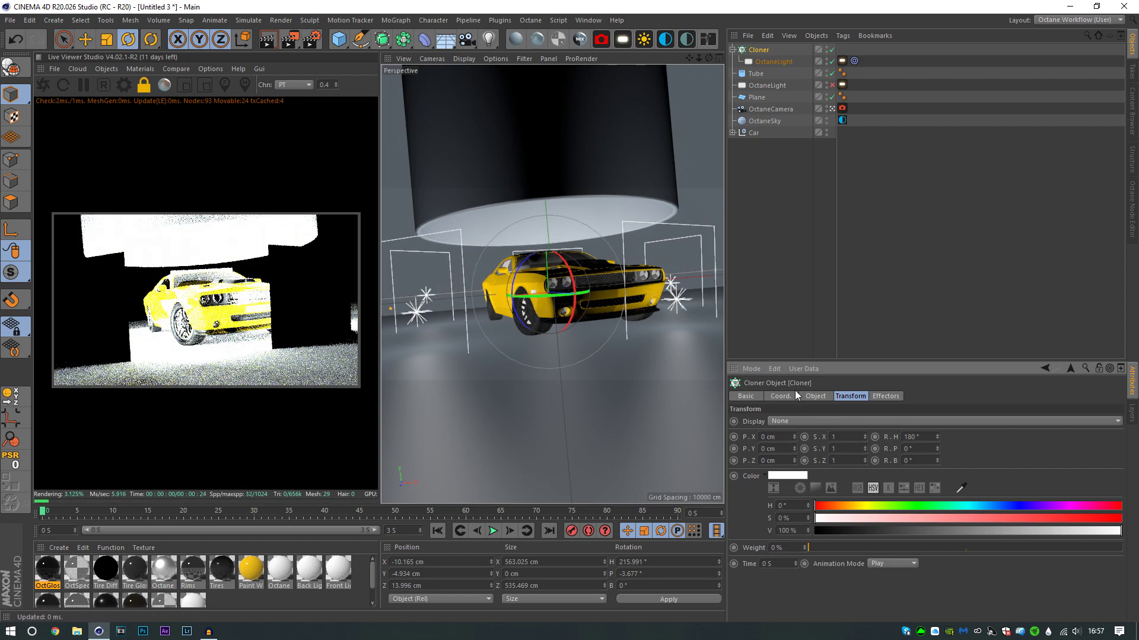
click(815, 396)
drag(912, 489, 915, 490)
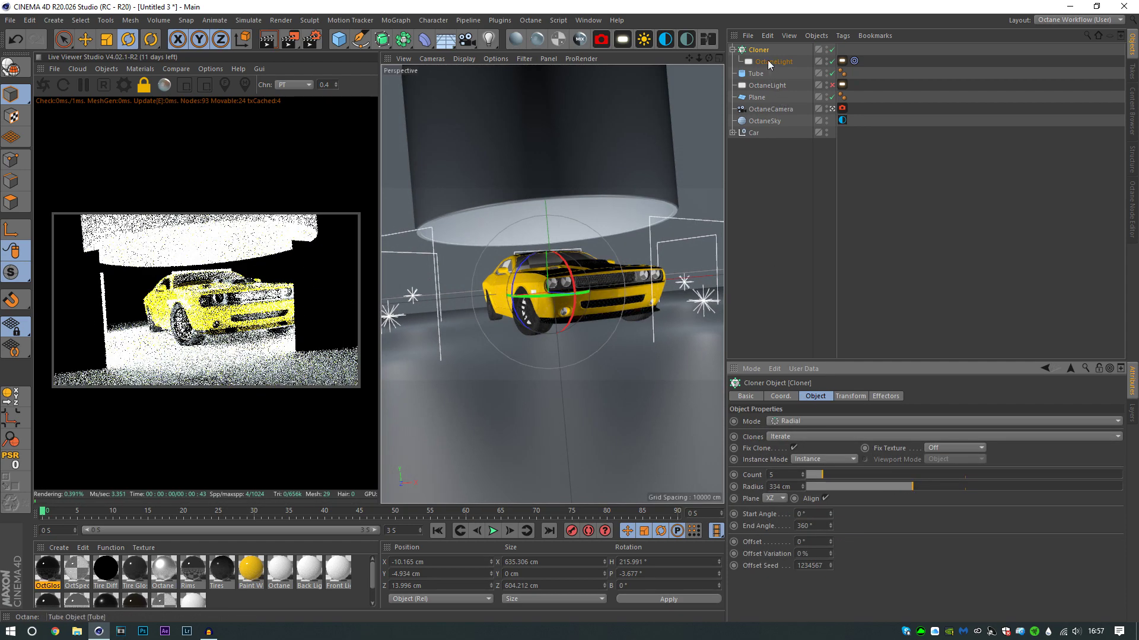
- Narrow the cloned area light into a thin vertical strip
click(774, 61)
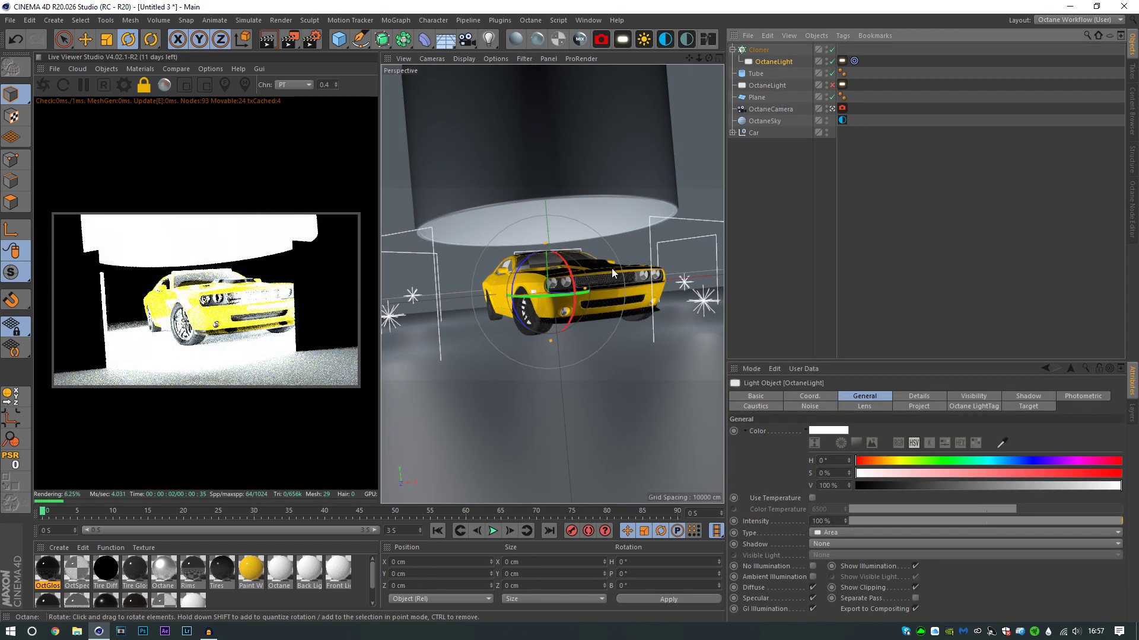
drag(585, 290, 551, 301)
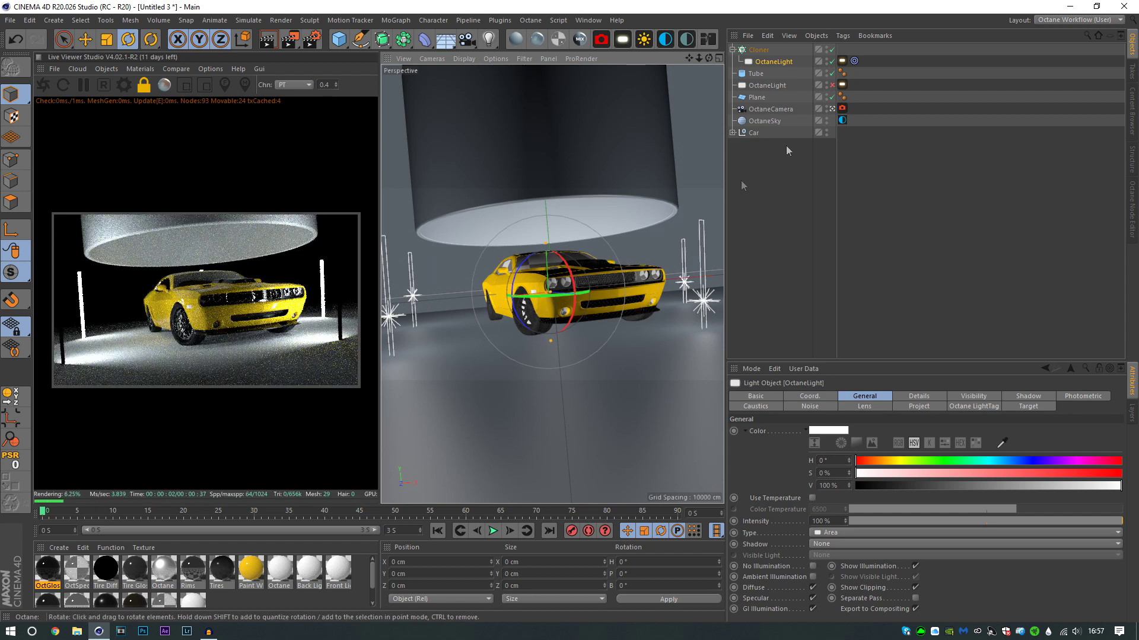
click(946, 123)
- Widen the Cloner's radius further and raise the ring of strip lights to about 26 cm in Y
click(759, 50)
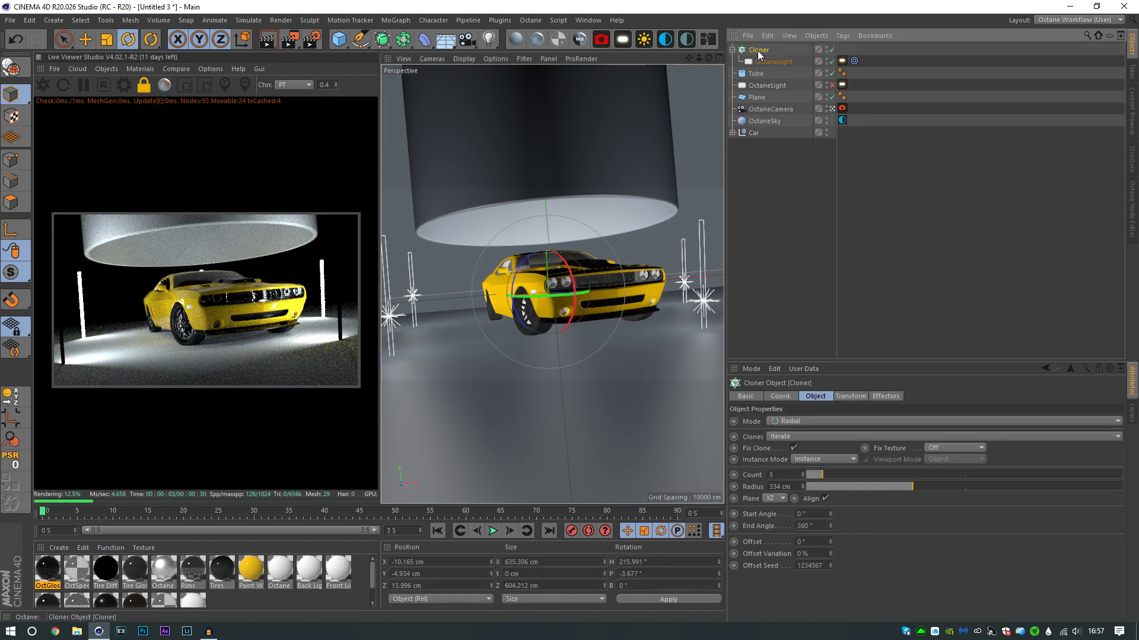
mouse_move(913, 487)
mouse_down()
mouse_move(981, 498)
mouse_move(905, 485)
mouse_move(939, 488)
mouse_up()
key(e)
mouse_move(546, 249)
mouse_down()
mouse_move(541, 146)
mouse_move(543, 237)
mouse_up()
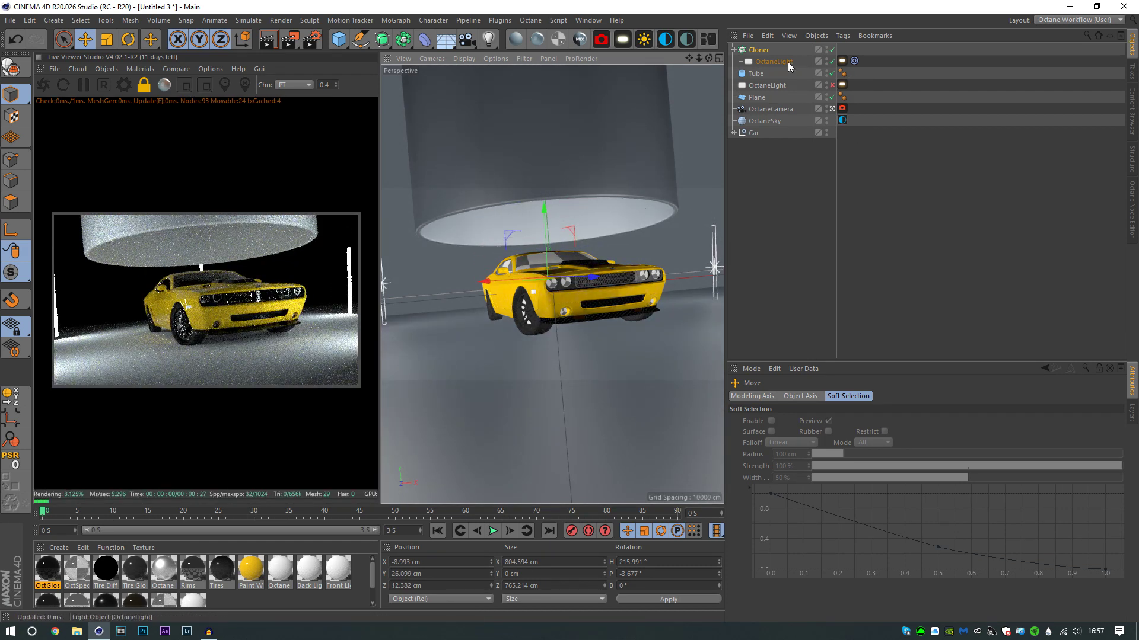
- Open the cloned light's Octane LightTag and toggle Visible on diffuse off and back on
click(841, 60)
click(814, 529)
click(814, 529)
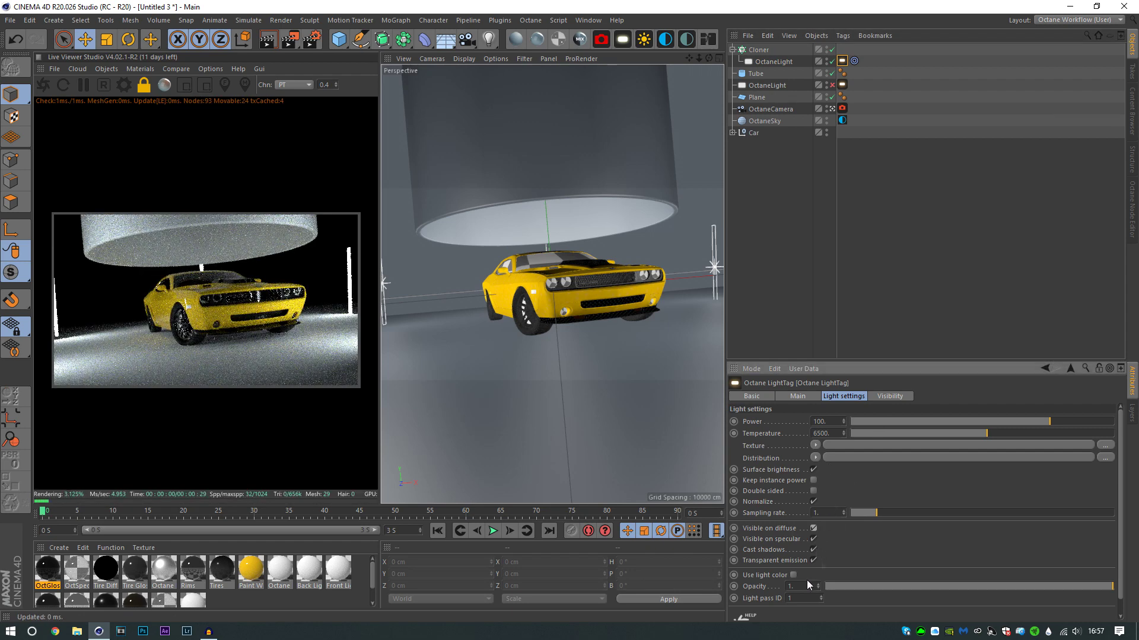
- Set the cloned strip light's opacity to 0 so the lights stay hidden in the render
drag(866, 587, 815, 590)
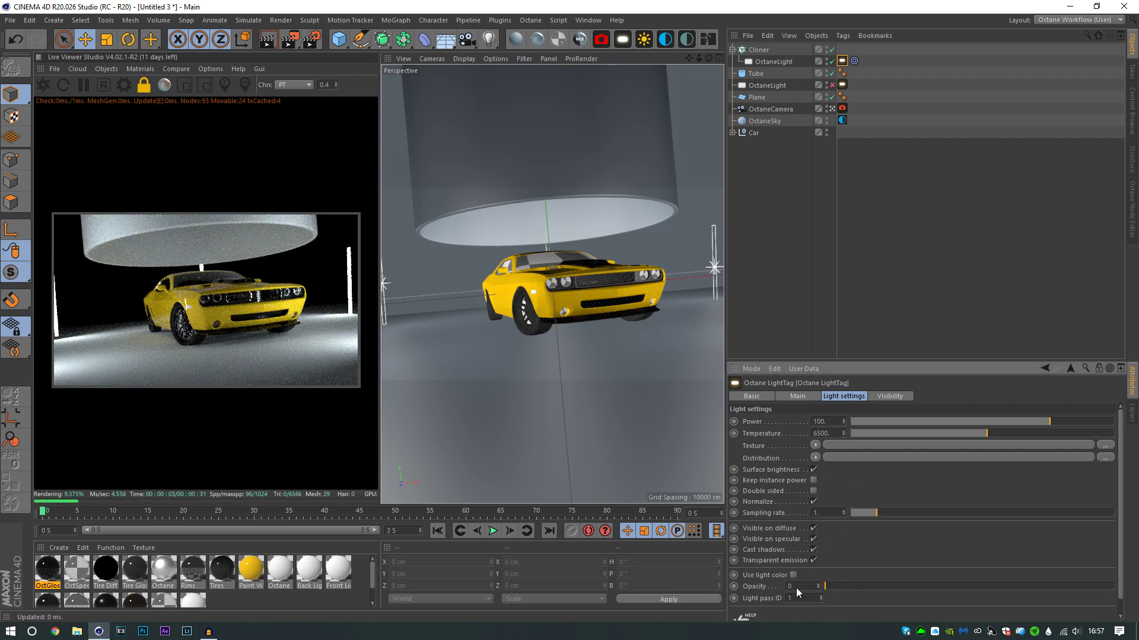
click(978, 177)
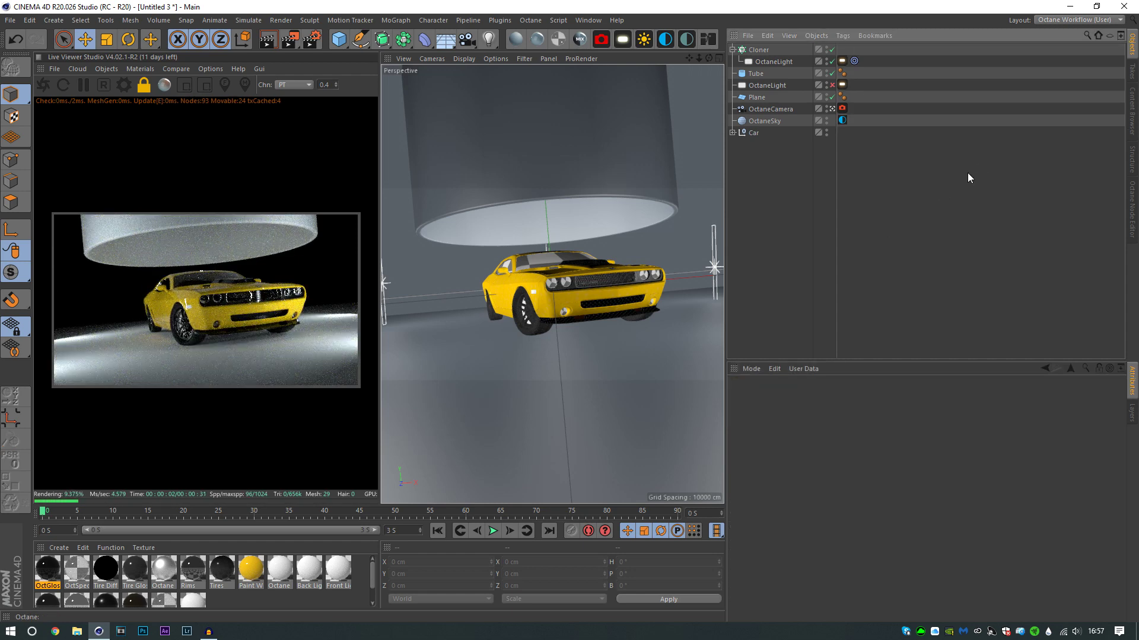
- Re-enable the overhead OctaneLight and lower the float value of its texture to about 0.04
click(831, 86)
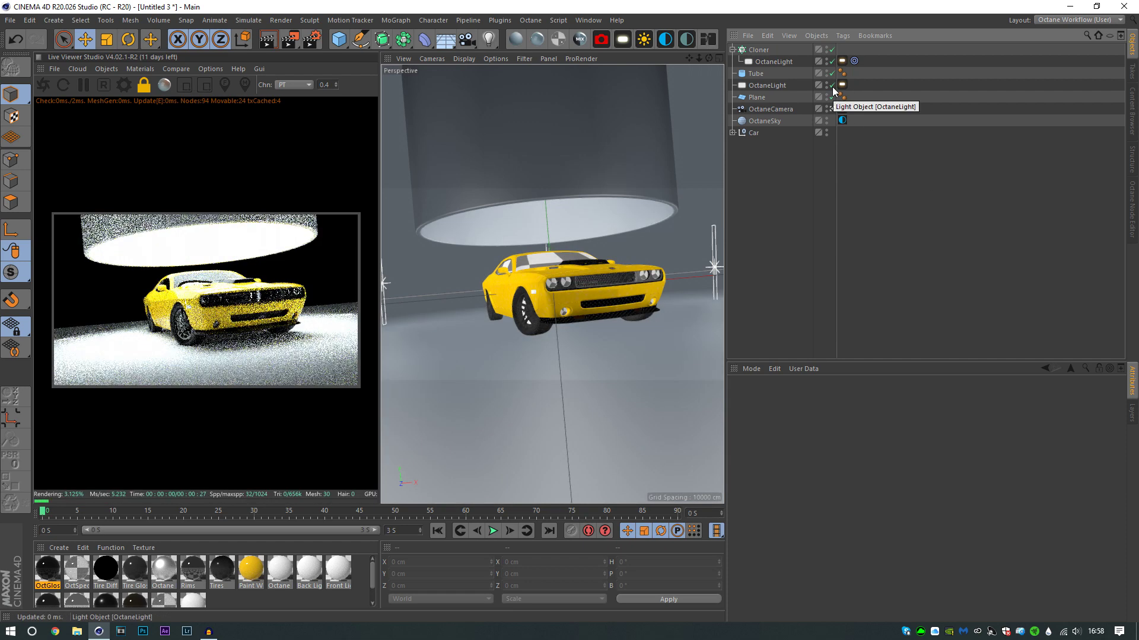
click(841, 85)
click(816, 471)
drag(828, 428, 814, 426)
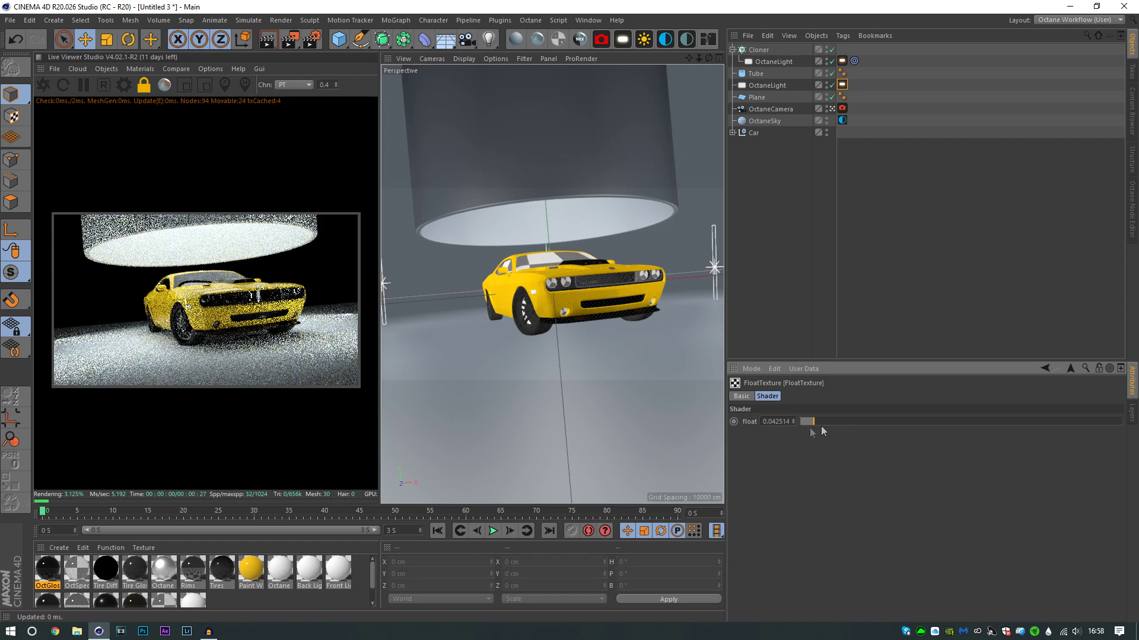
- Try a white car paint by setting the Paint Wet material's diffuse saturation to 0%
click(251, 579)
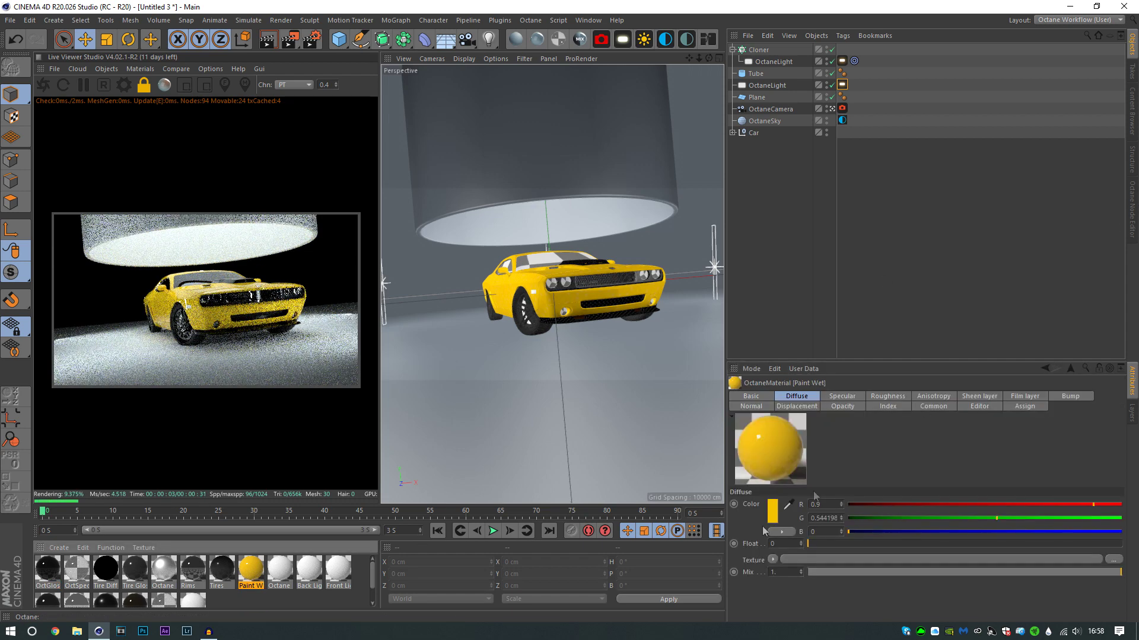
click(769, 508)
drag(728, 524, 701, 525)
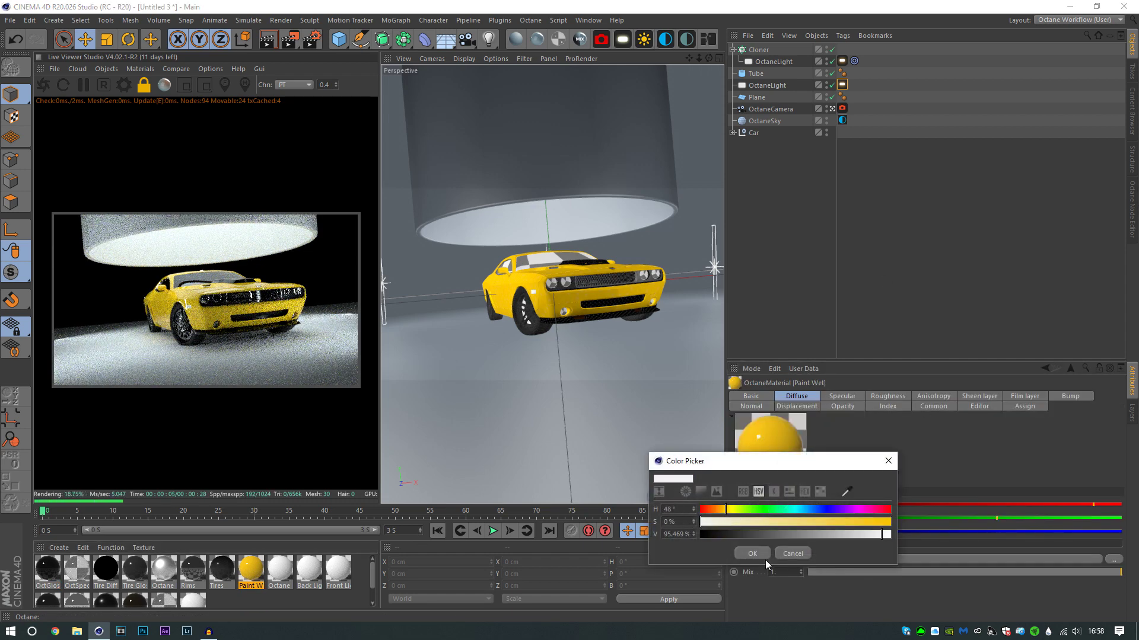
click(763, 558)
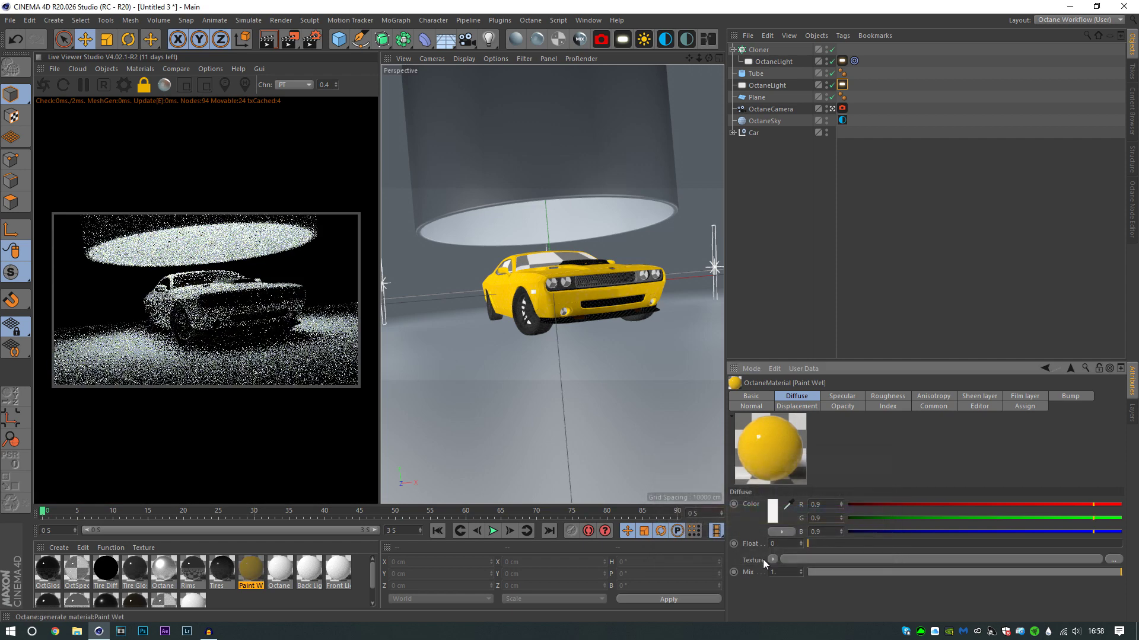
- Try a red diffuse colour on the Paint Wet material, with hue 360° and saturation 100%
click(775, 511)
drag(862, 510, 860, 510)
drag(792, 522, 894, 522)
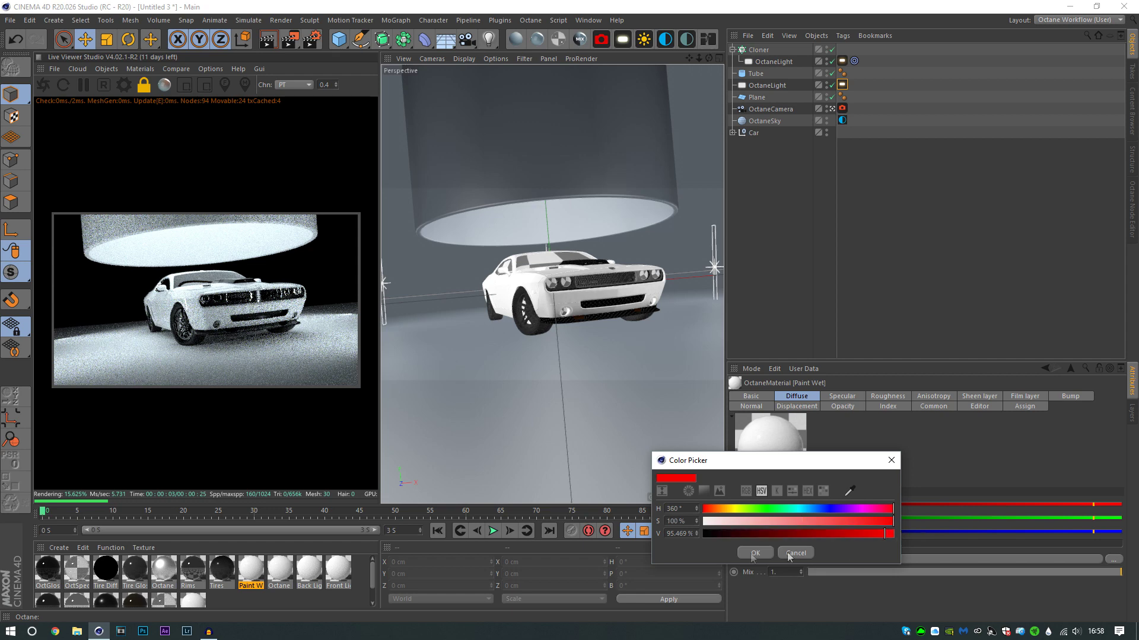
click(760, 551)
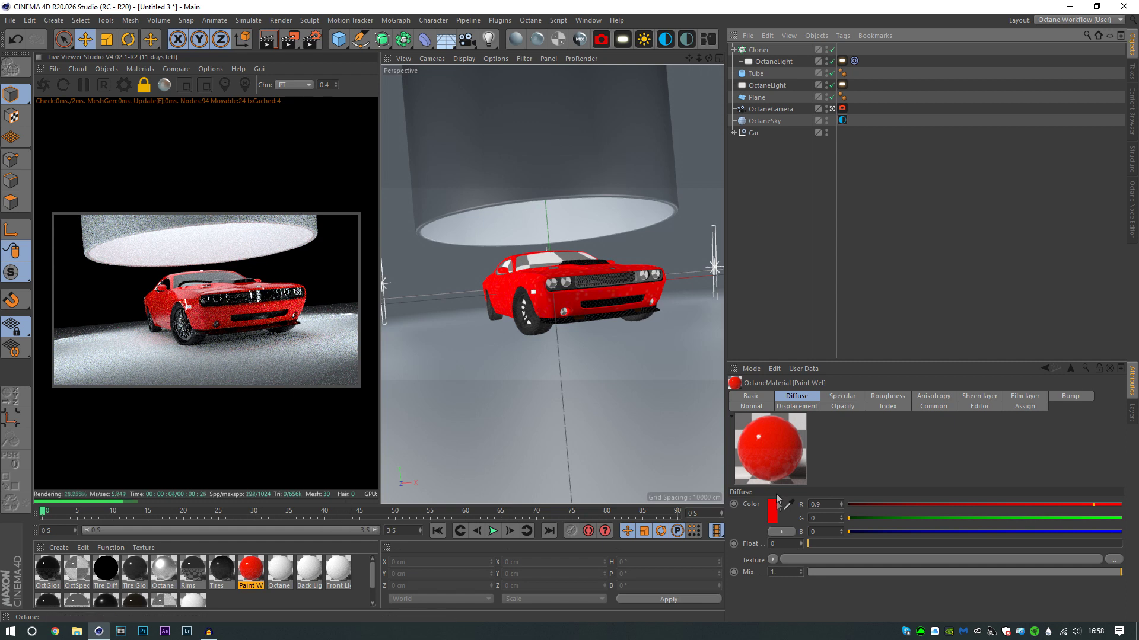
- Try a pink Paint Wet diffuse colour at hue 315° and saturation 46%, then a paler one at 24% saturation
click(773, 508)
drag(846, 503, 789, 517)
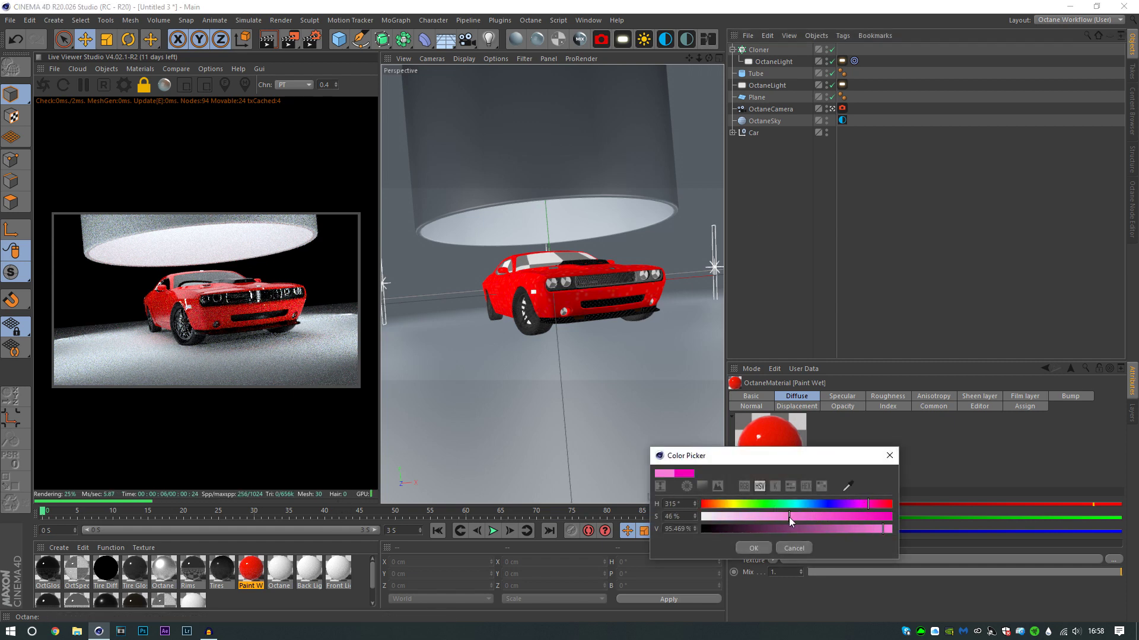
click(742, 545)
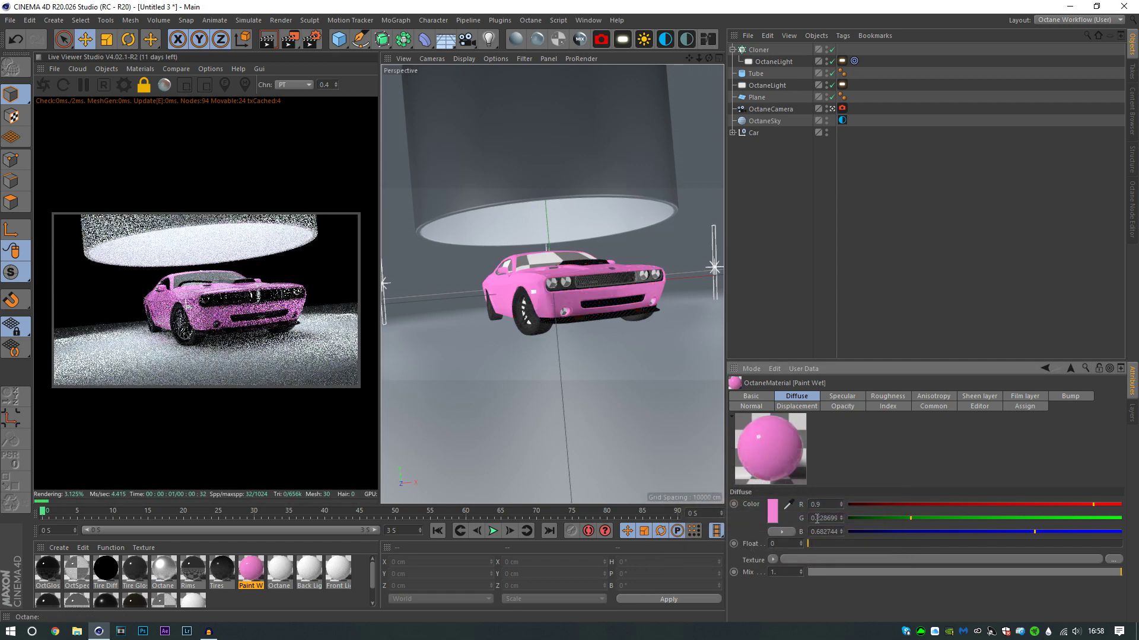
click(773, 510)
drag(764, 523, 735, 525)
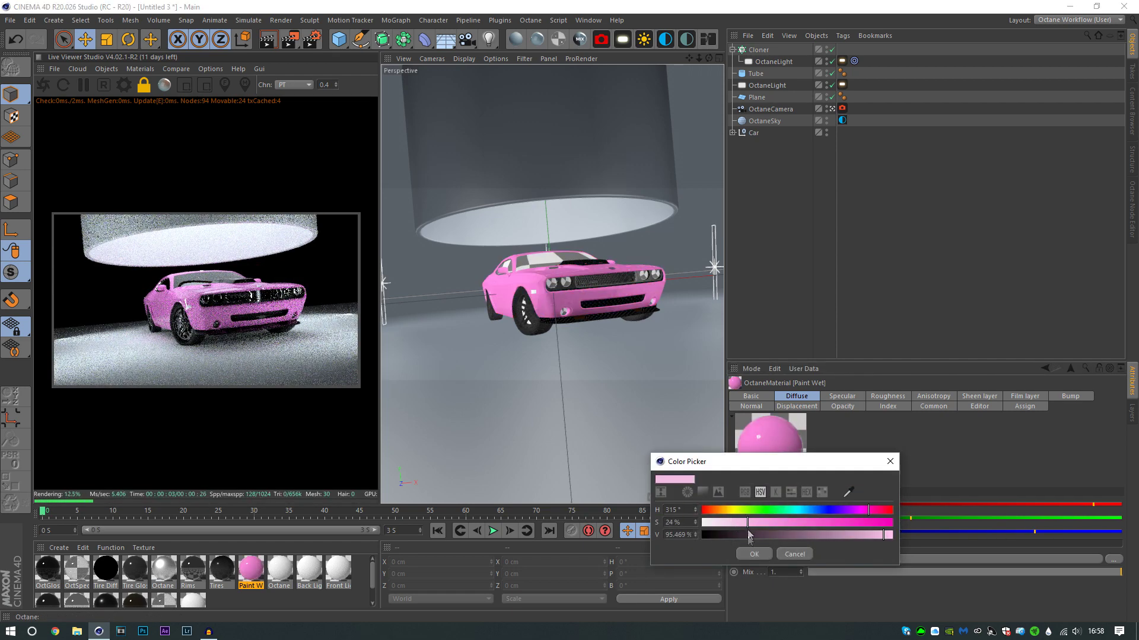
click(745, 555)
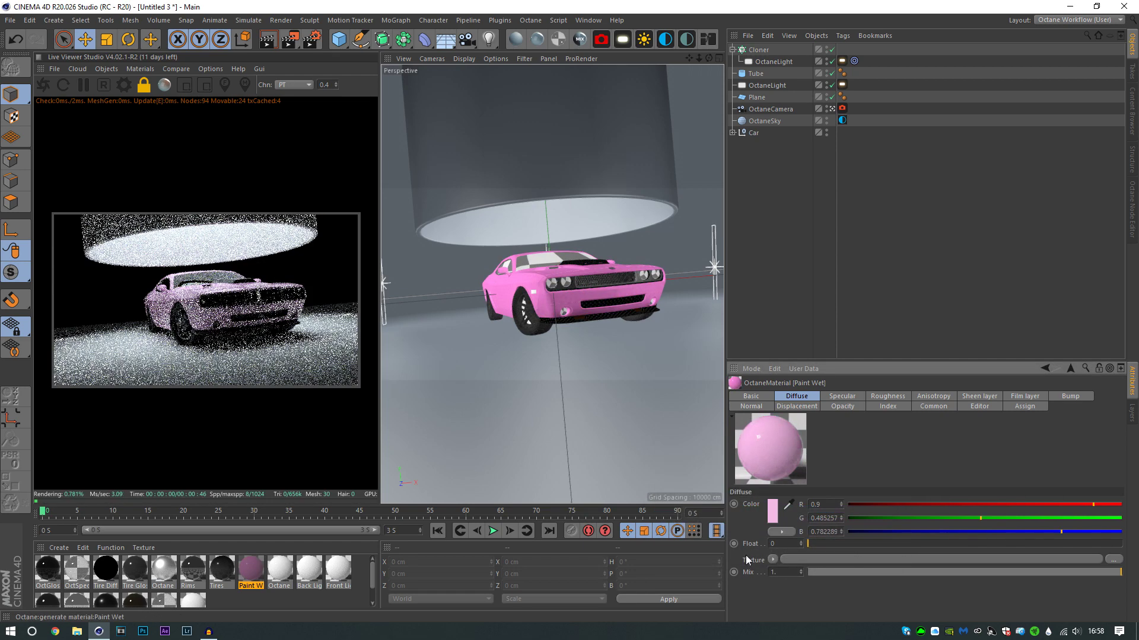
- Make the Paint Wet diffuse colour pure red by setting hue to 360° and saturation to 100%
click(773, 507)
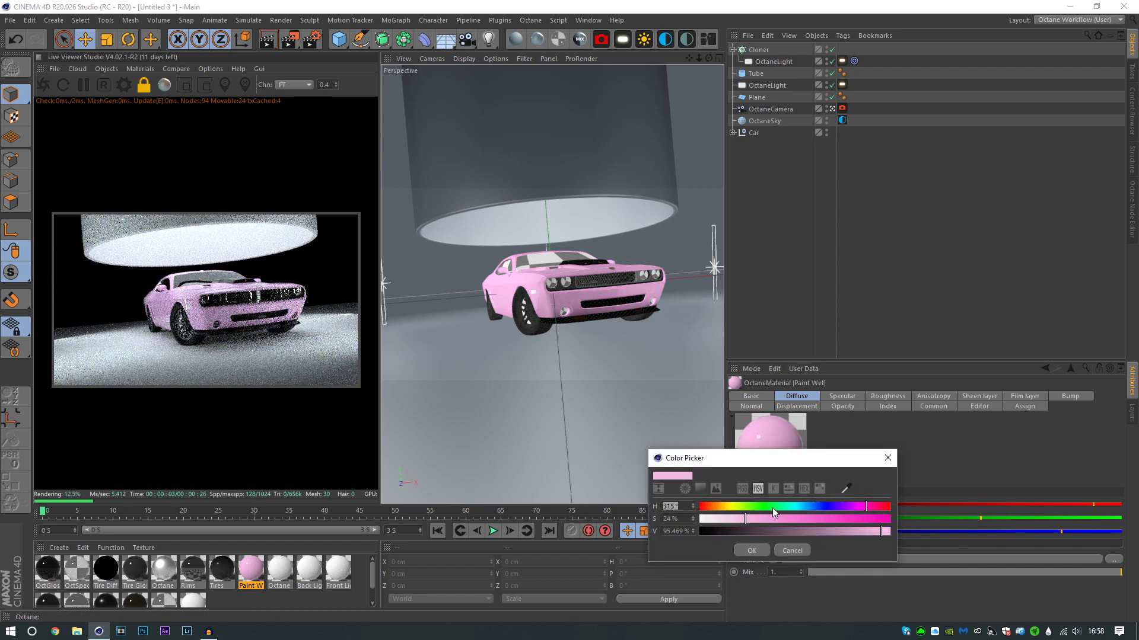
drag(855, 506, 891, 522)
drag(774, 522, 915, 542)
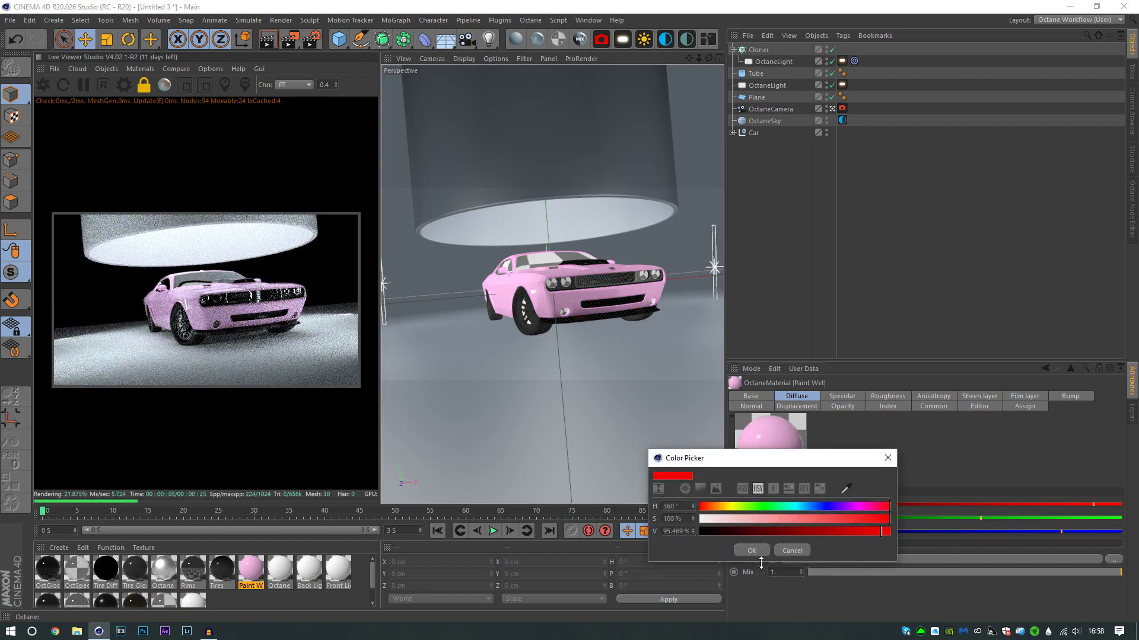
click(752, 551)
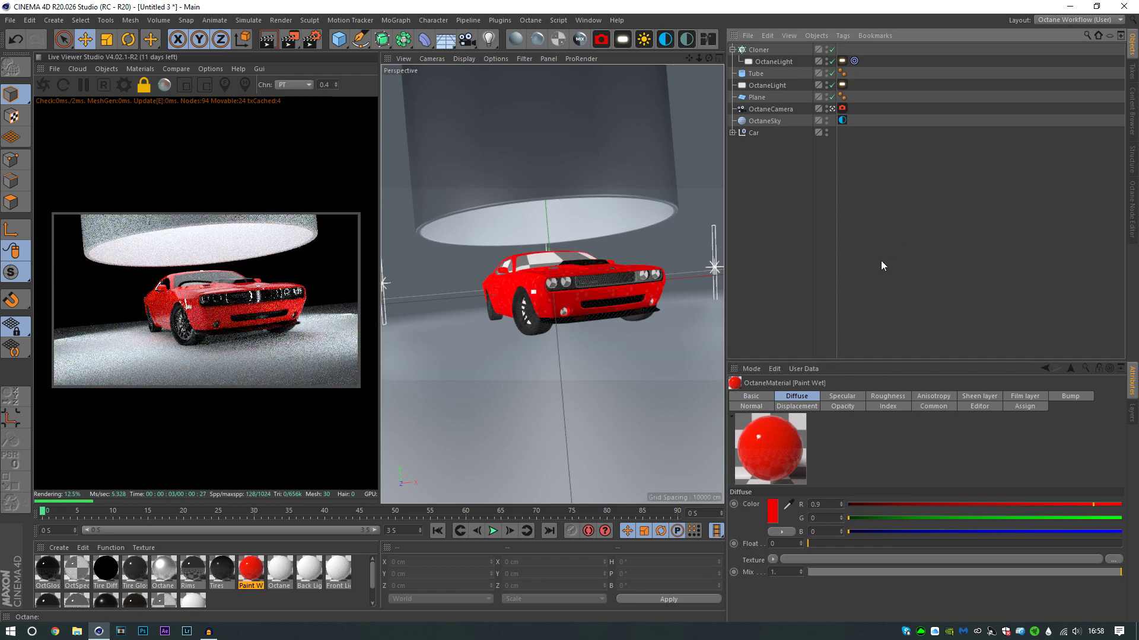
- Change the OctaneCamera's focal length to the Portrait (80 mm) preset
click(770, 108)
click(916, 447)
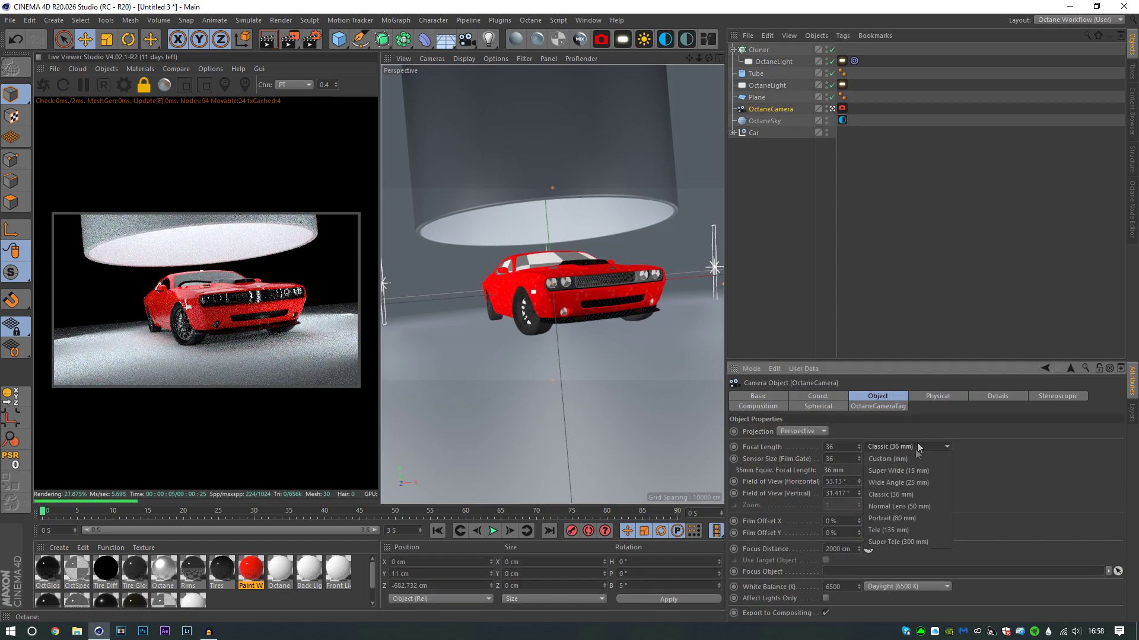
click(903, 518)
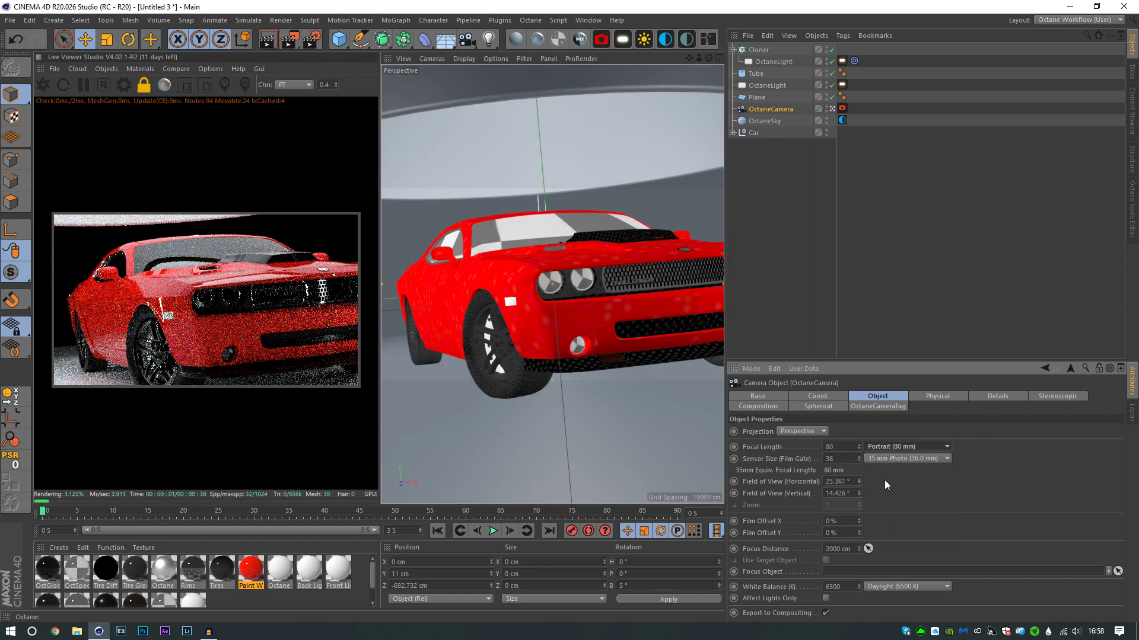
- Set the camera's focus distance by picking a point on the car's hood in the live render
click(226, 85)
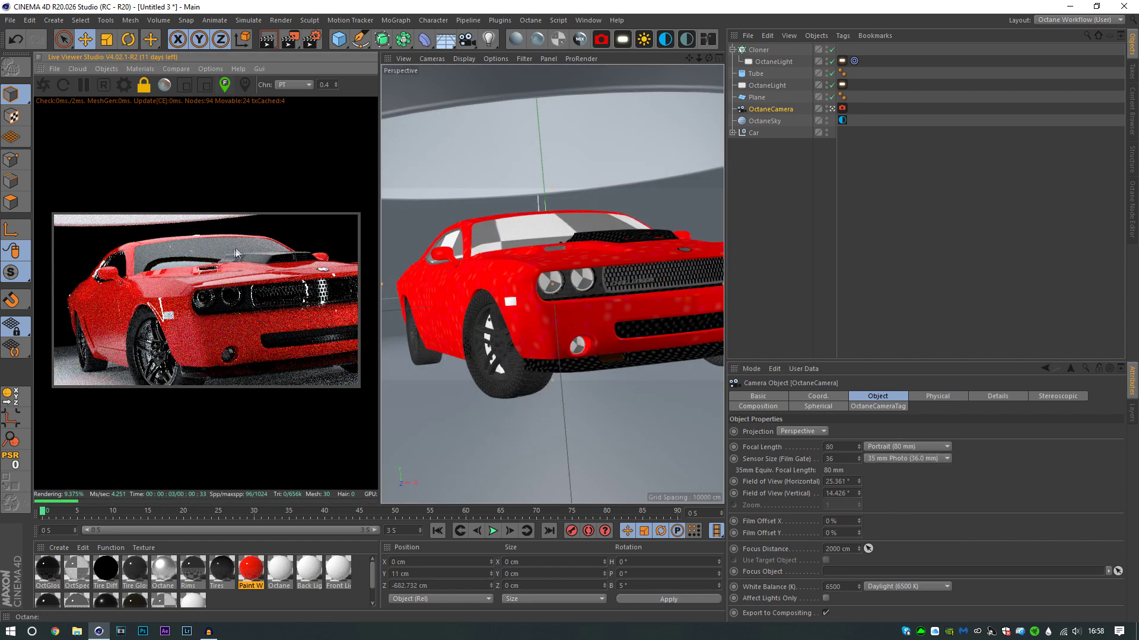
click(215, 273)
click(204, 89)
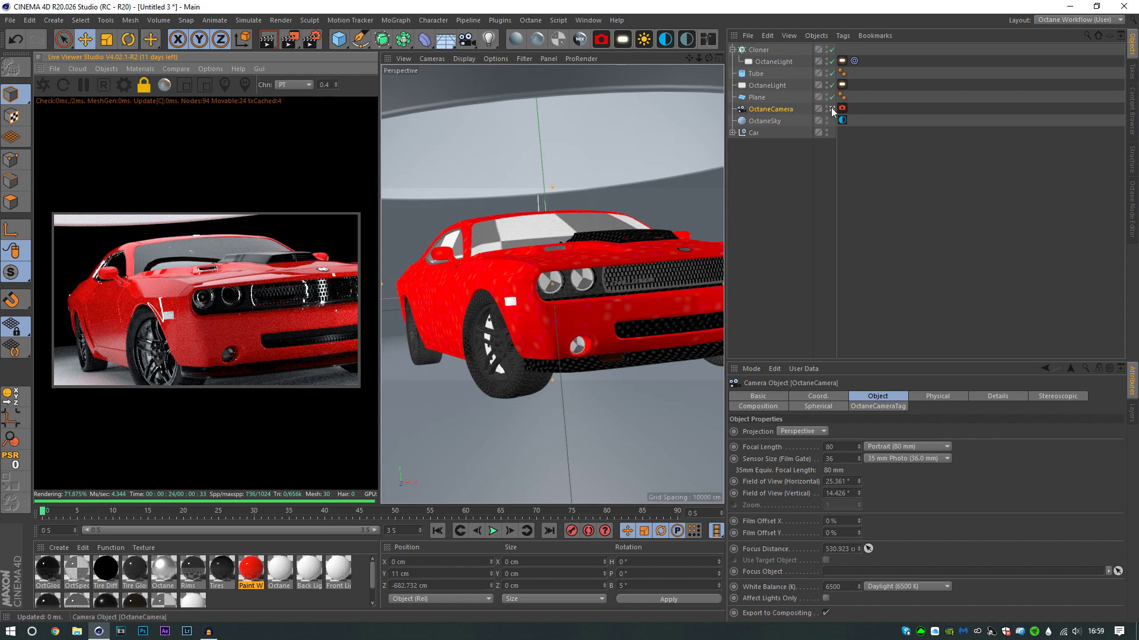
- Add a Cylinder primitive to the scene
click(337, 42)
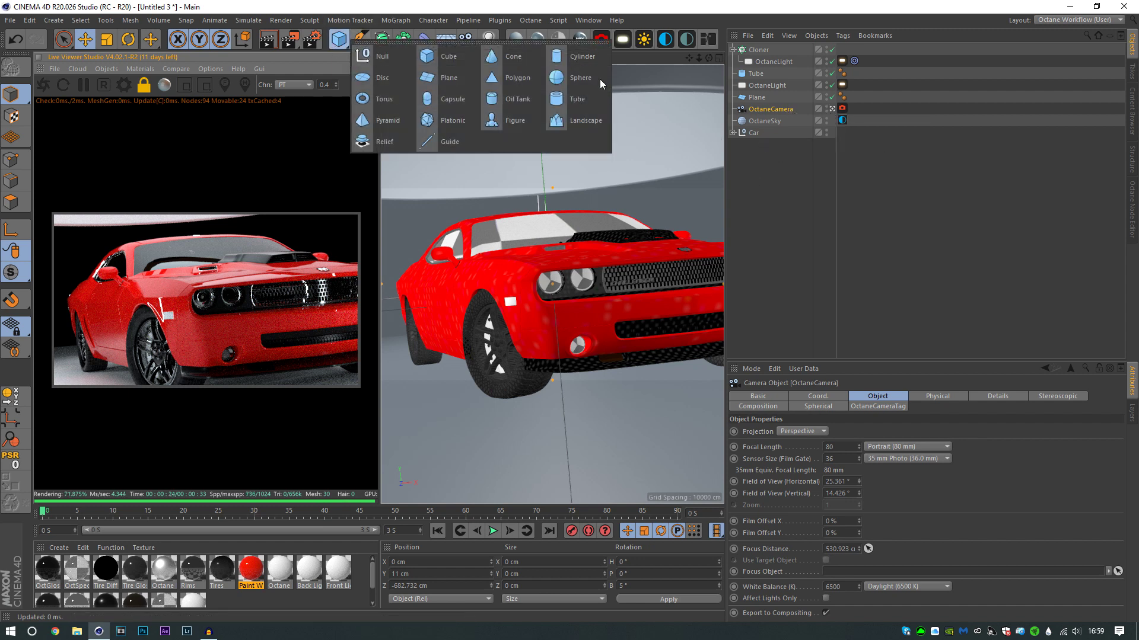
click(575, 61)
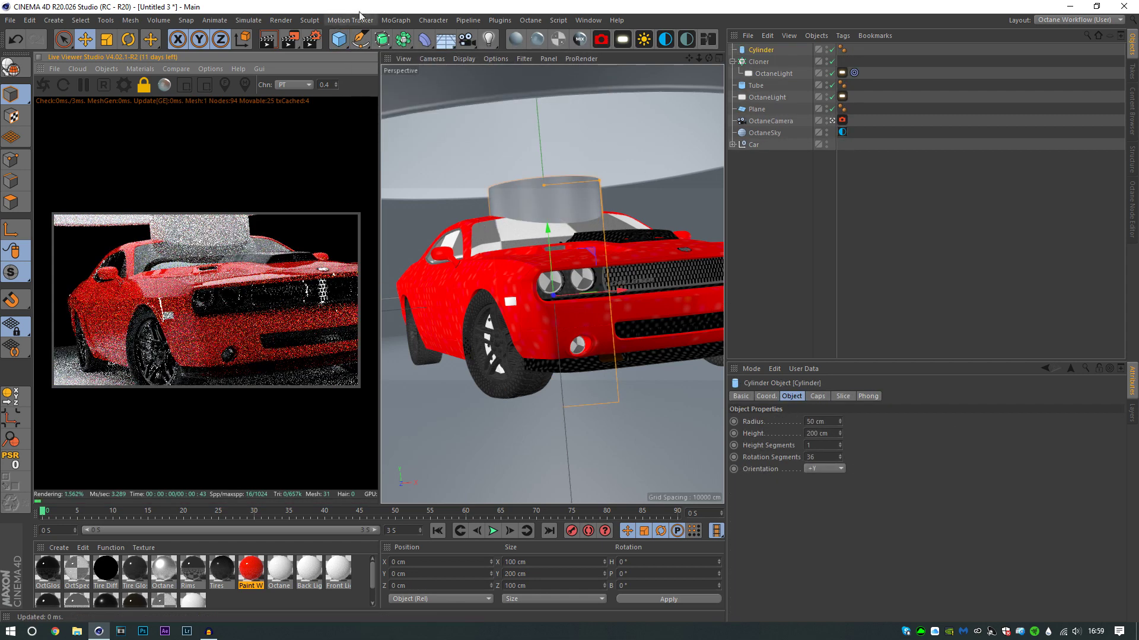
click(403, 24)
- Duplicate the Cloner, delete the OctaneLight inside the copy and nest the cylinder in its place
ctrl+drag(758, 63, 764, 47)
click(772, 63)
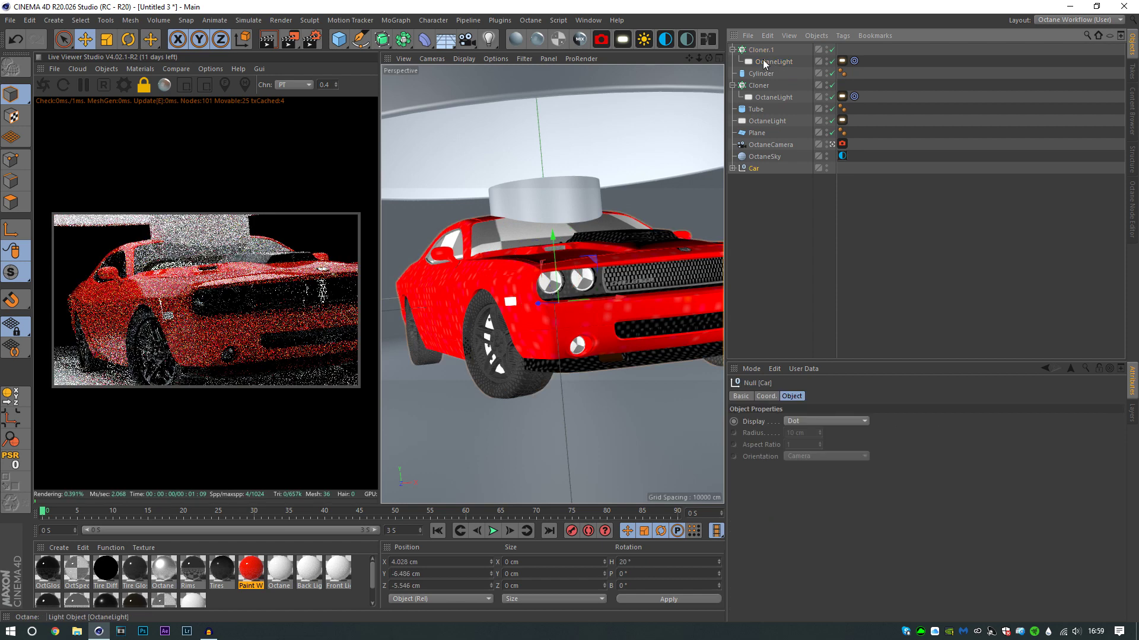
click(765, 62)
key(Delete)
drag(763, 61, 762, 52)
click(762, 50)
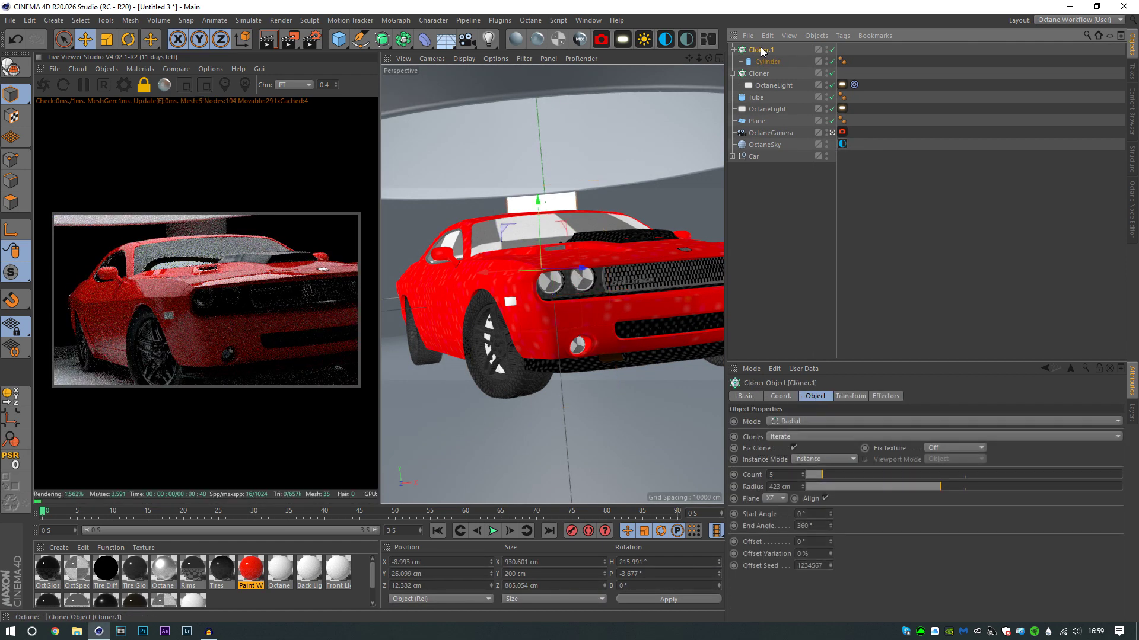
- Set the cloned cylinder's radius to 22 cm in the top view and disable the Cloner holding the strip lights
key(F2)
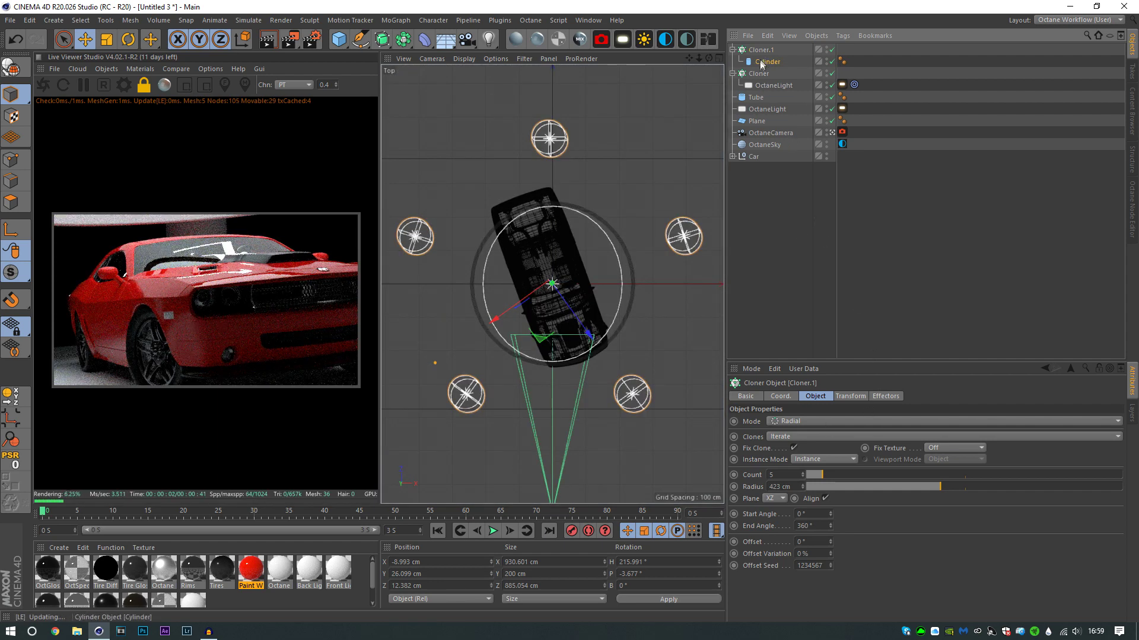
click(763, 61)
key(ctrl+z)
drag(840, 421, 840, 451)
click(832, 73)
click(754, 50)
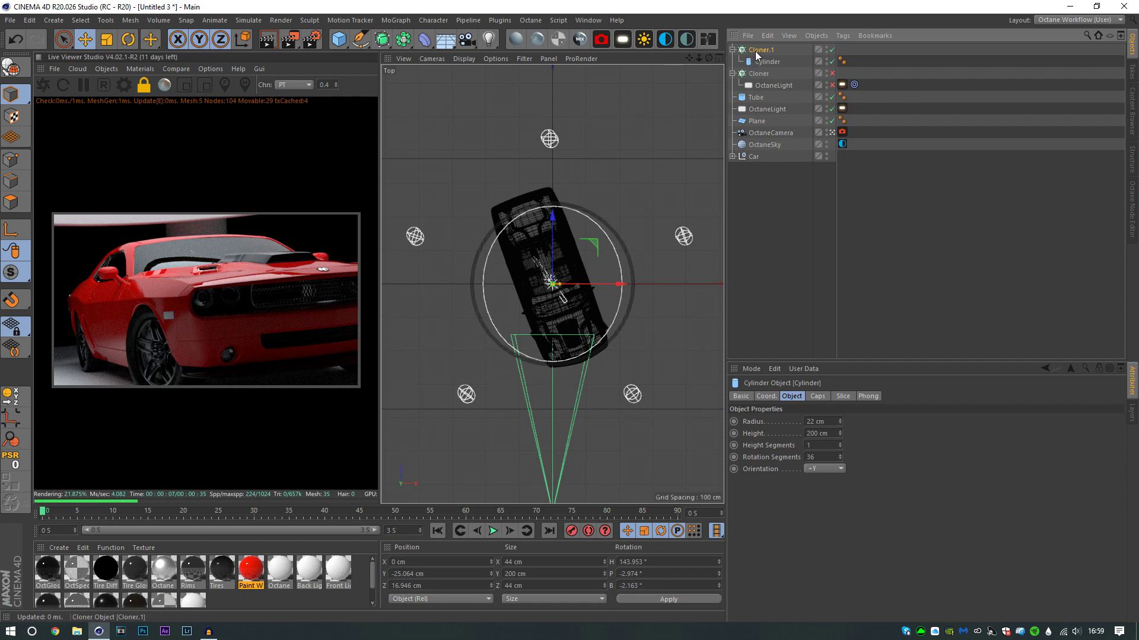
- View the scene from outside the OctaneCamera and set the cylinder's height to 155 cm
click(832, 132)
click(832, 133)
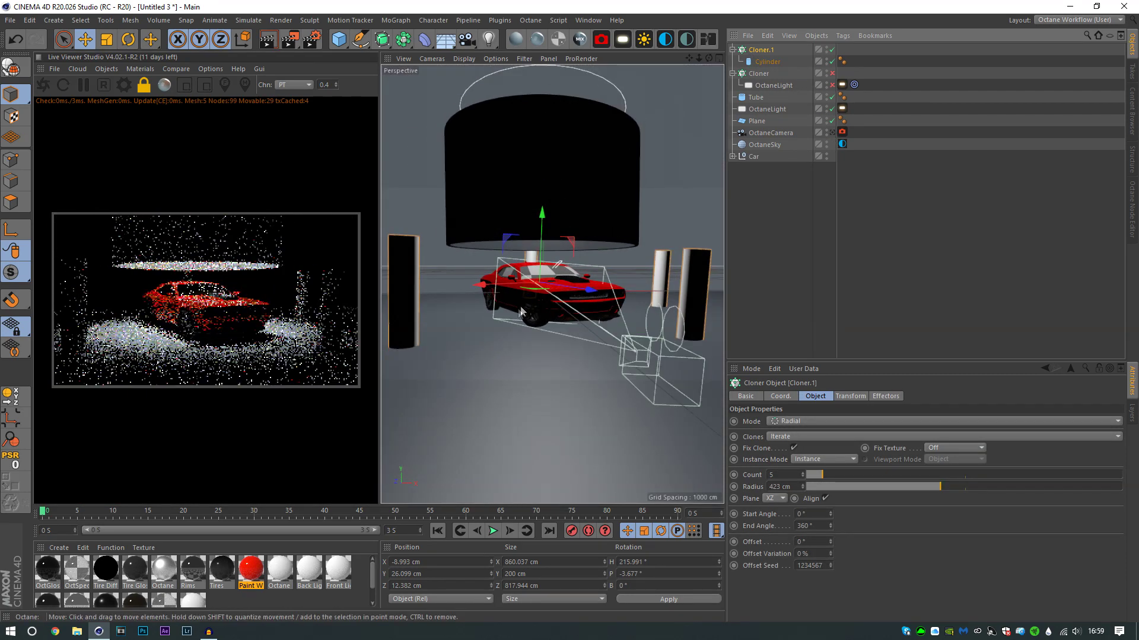
click(768, 61)
drag(839, 433, 839, 468)
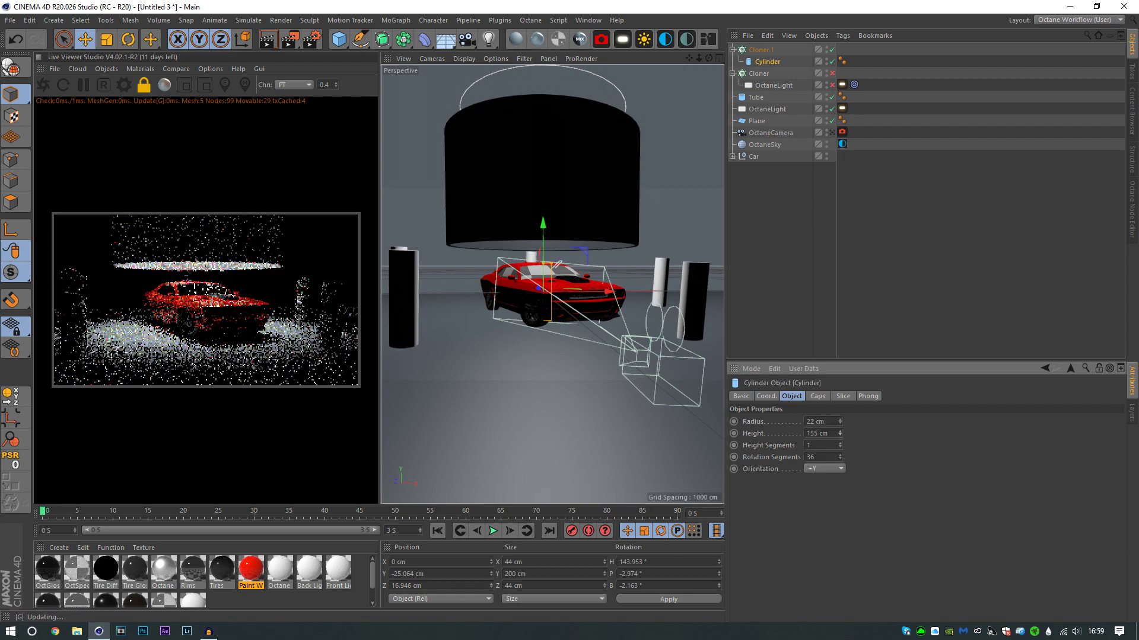
- Set the cylinder Cloner's radius to 377 cm and its count to 17
click(761, 50)
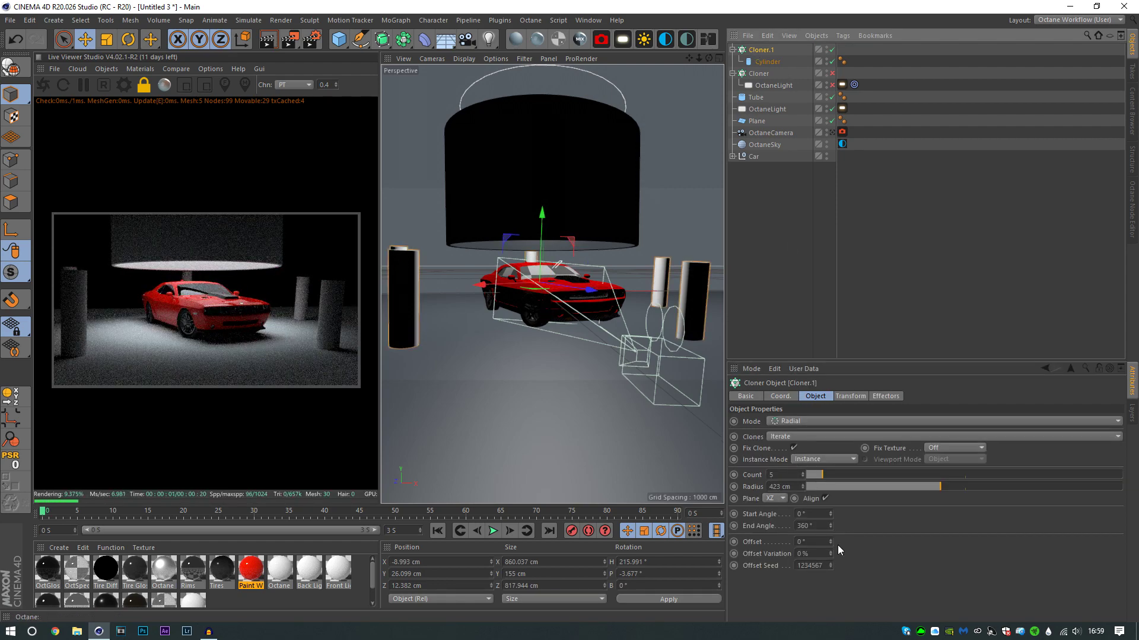
drag(942, 487, 908, 489)
drag(822, 475, 925, 486)
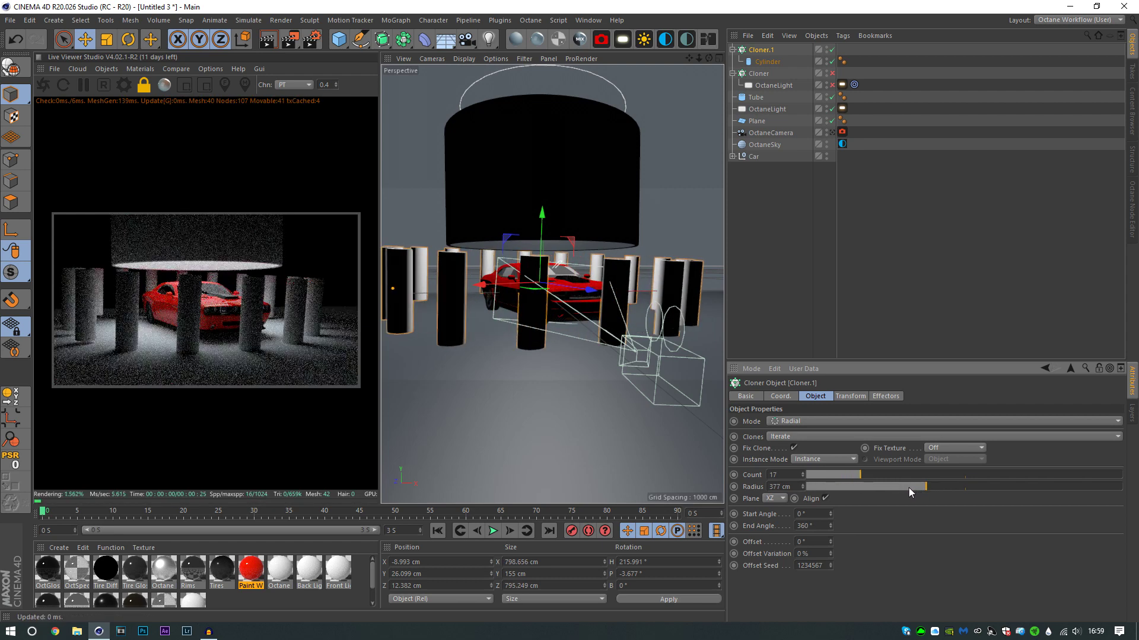
click(851, 291)
- Look through the OctaneCamera, set the cylinder's radius to 11 cm and height to 190 cm, and raise it slightly
click(832, 133)
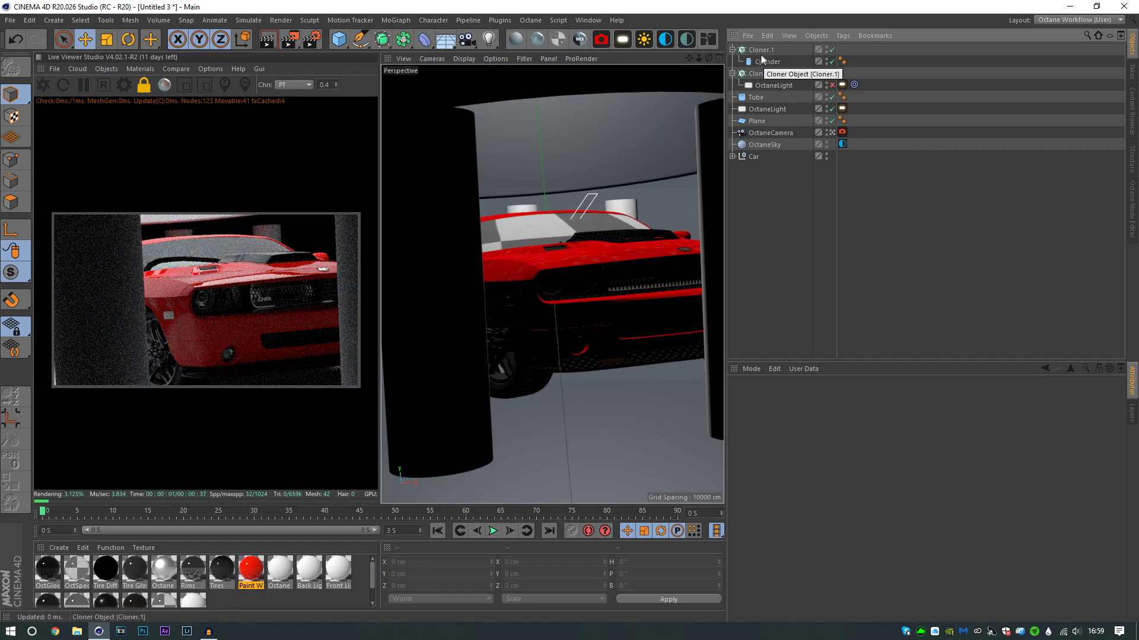
click(797, 61)
mouse_move(840, 429)
mouse_down()
mouse_move(838, 419)
mouse_move(846, 435)
mouse_up()
drag(551, 245, 550, 237)
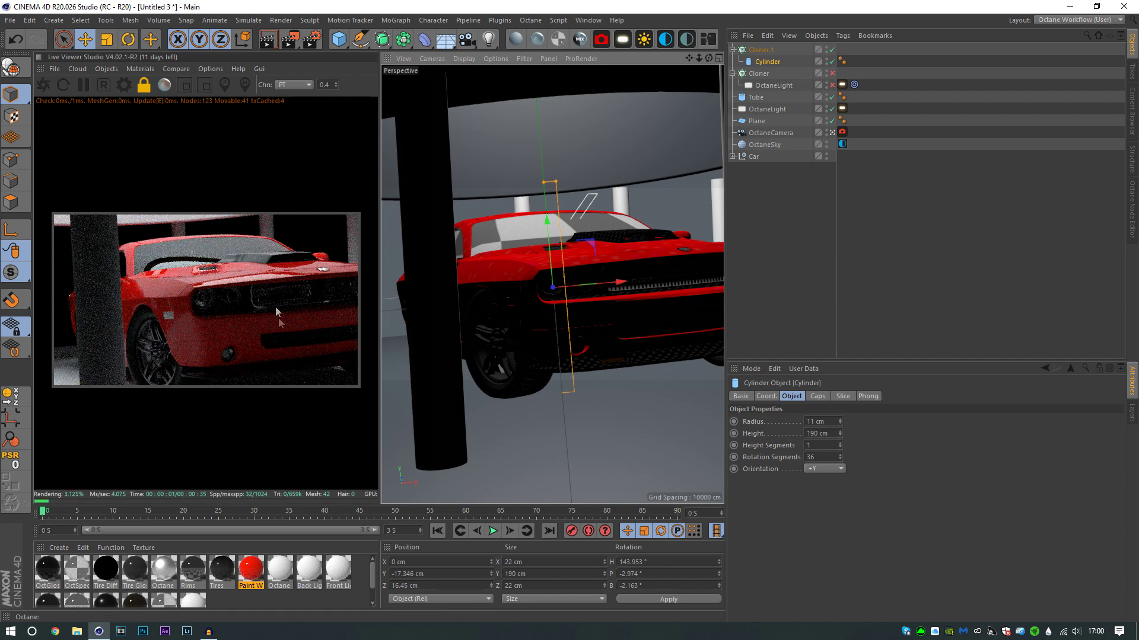
- Re-enable the strip-light Cloner together with the OctaneLight inside it
click(832, 73)
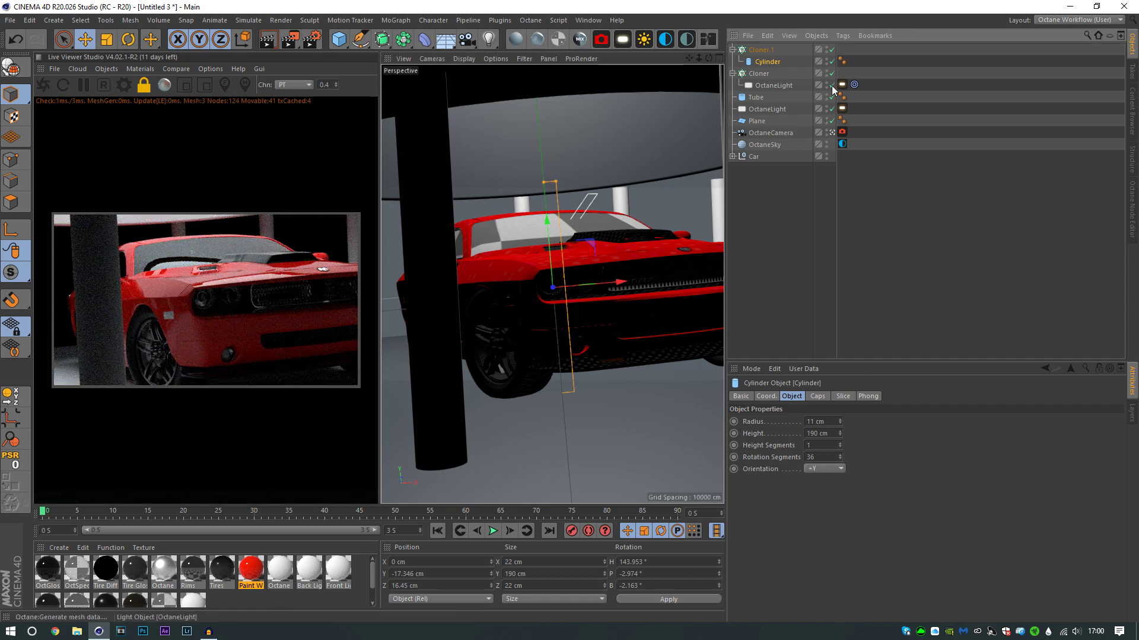
click(831, 84)
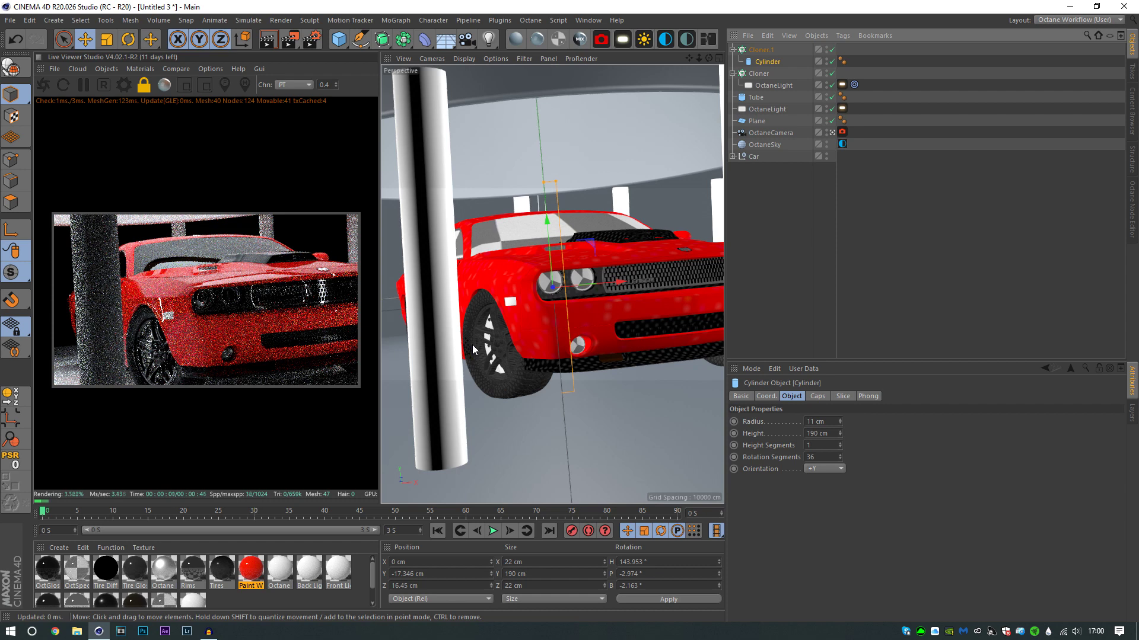
- Refocus the camera on the car's hood in the live render and open the OctaneCamera's tag settings
click(225, 83)
click(223, 274)
click(842, 132)
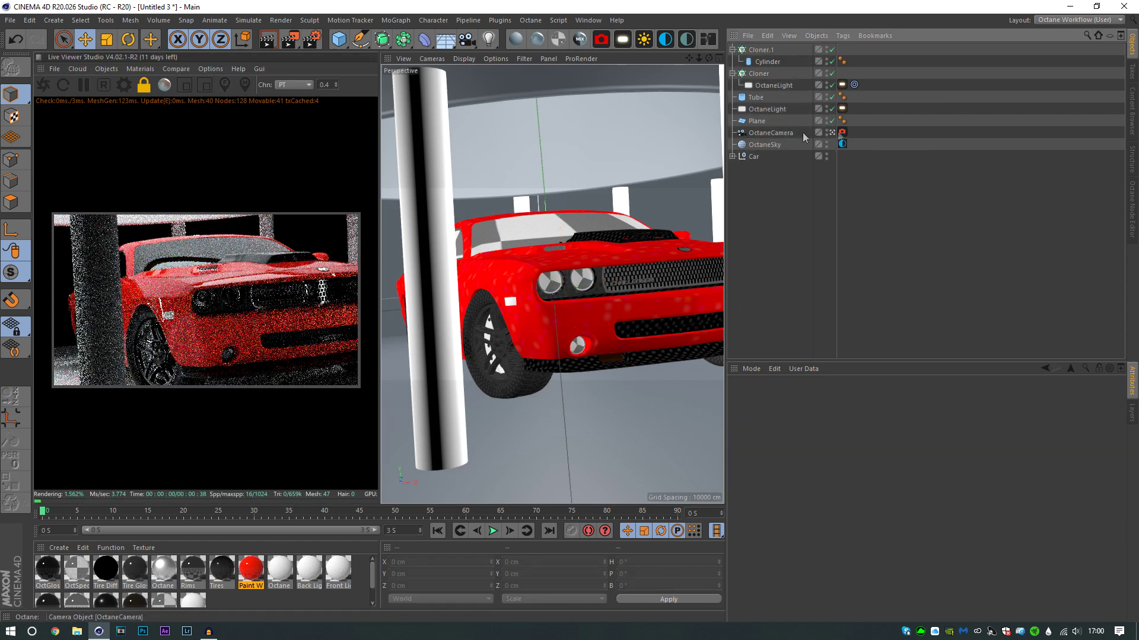
- Turn off the OctaneCamera's Auto Focus and increase its aperture for a shallower depth of field
click(815, 432)
drag(881, 455, 1138, 460)
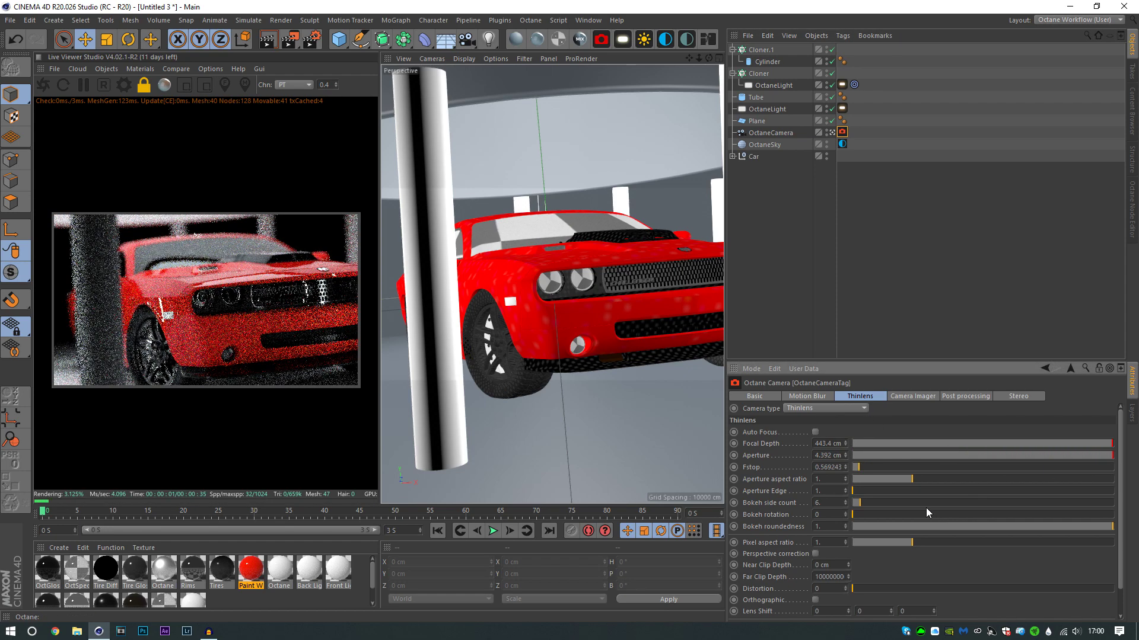
click(1027, 456)
- Enable post processing on the OctaneCamera and raise the bloom power to about 76.6
click(959, 396)
click(801, 433)
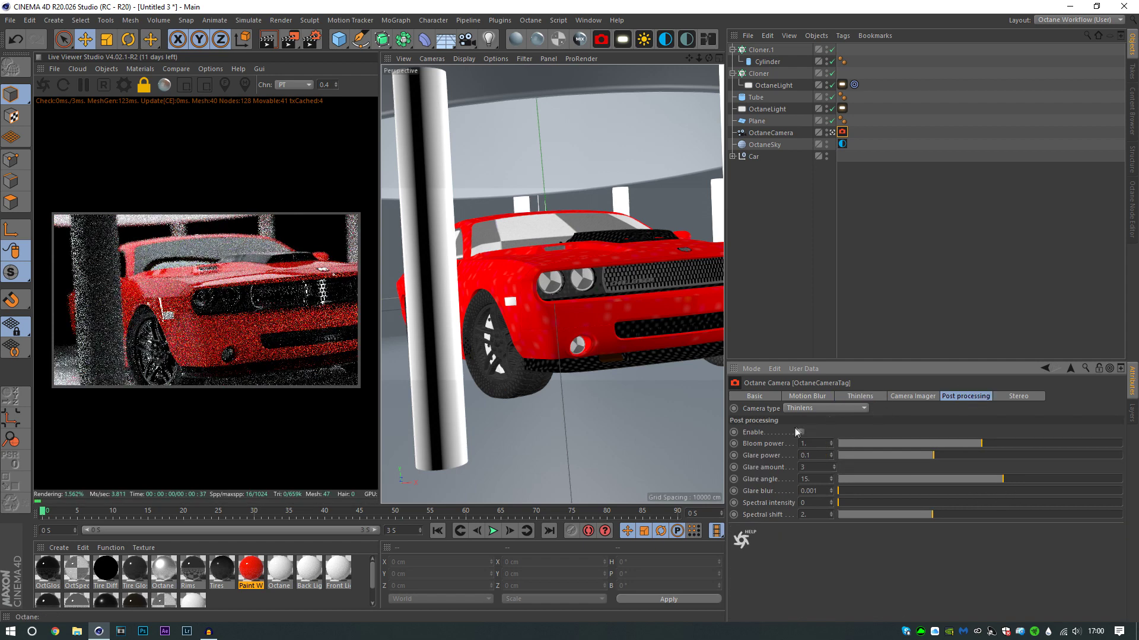
drag(1039, 451, 1071, 451)
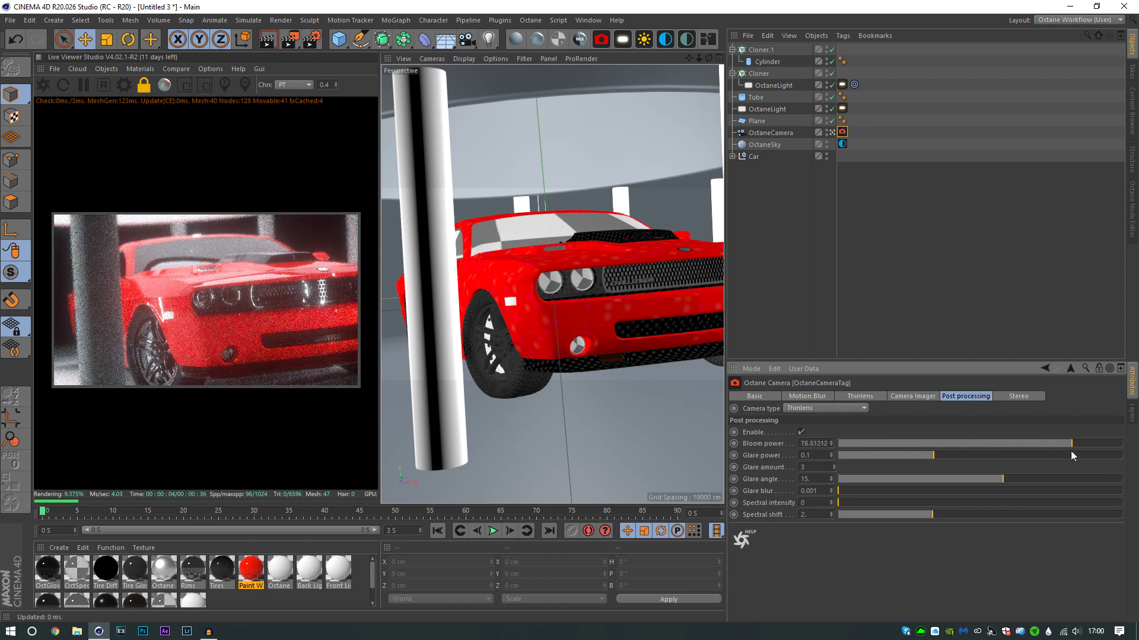
- Enable the OctaneCamera's Camera Imager and lower the hotpixel removal
click(917, 396)
click(817, 432)
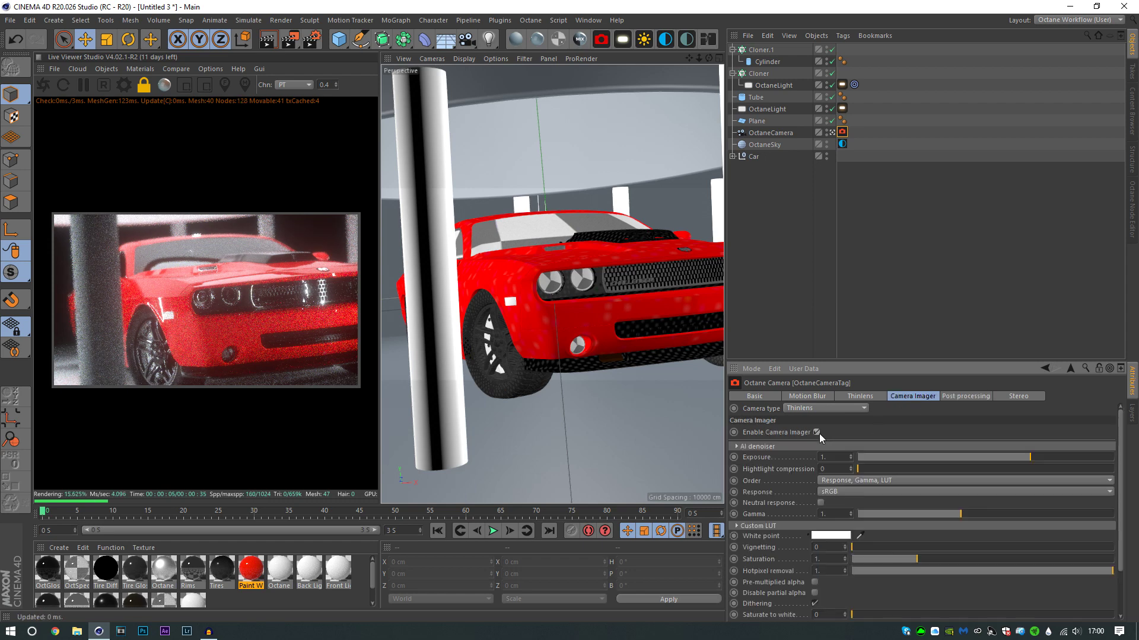
click(749, 445)
click(747, 448)
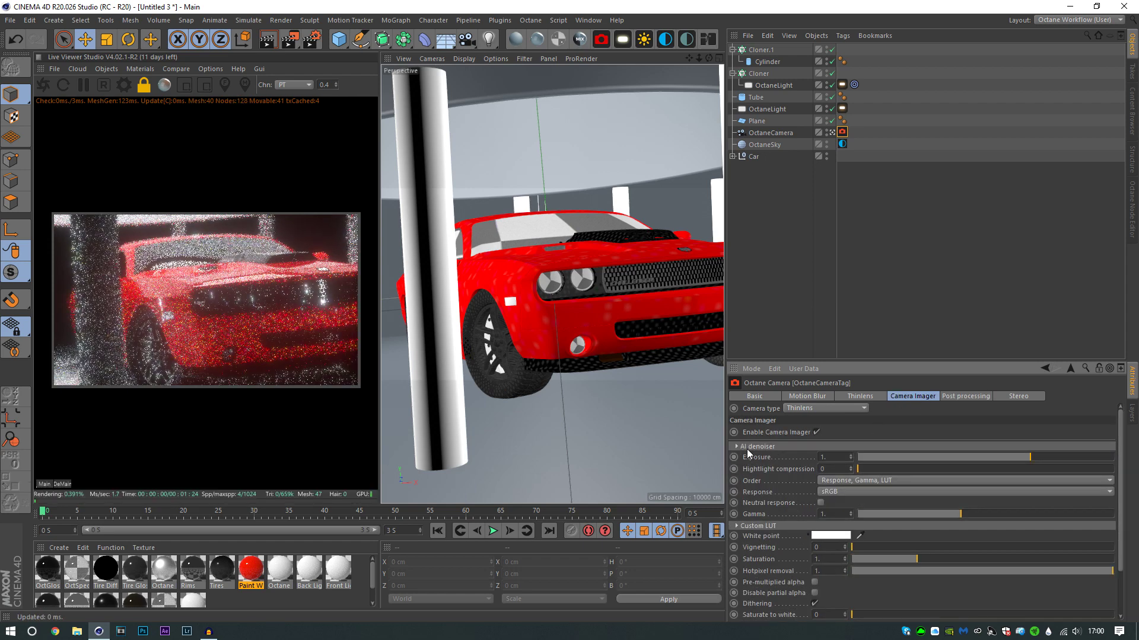
drag(1021, 572, 1008, 575)
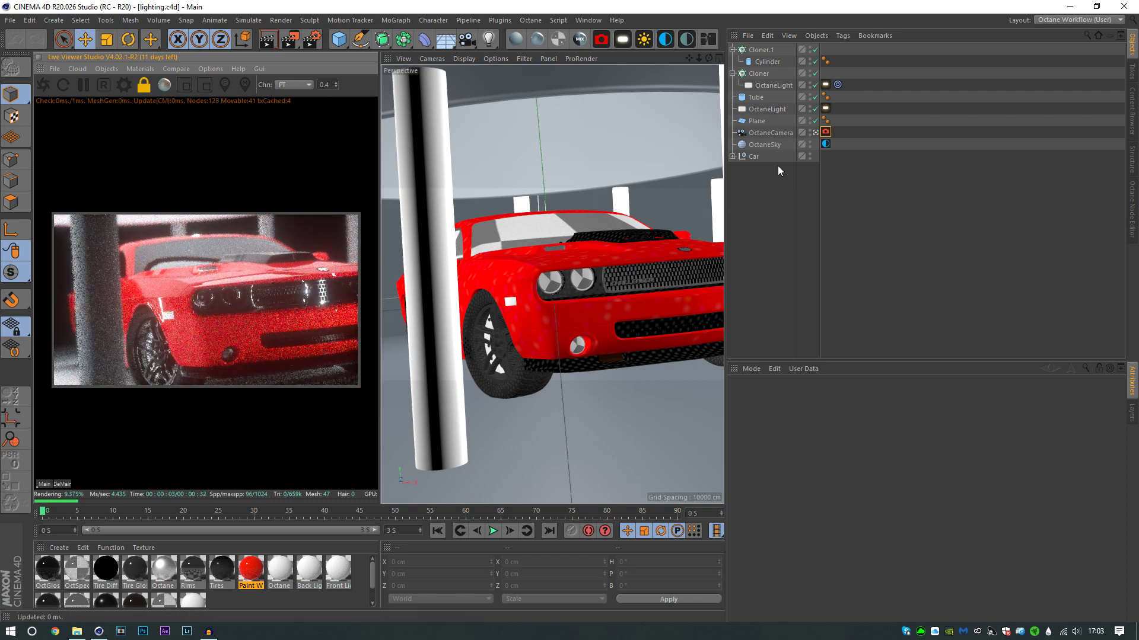
- Place the Tube above the strip-light Cloner in the hierarchy, then collapse that Cloner and disable it and the original OctaneLight
drag(783, 74, 815, 108)
click(732, 85)
click(753, 186)
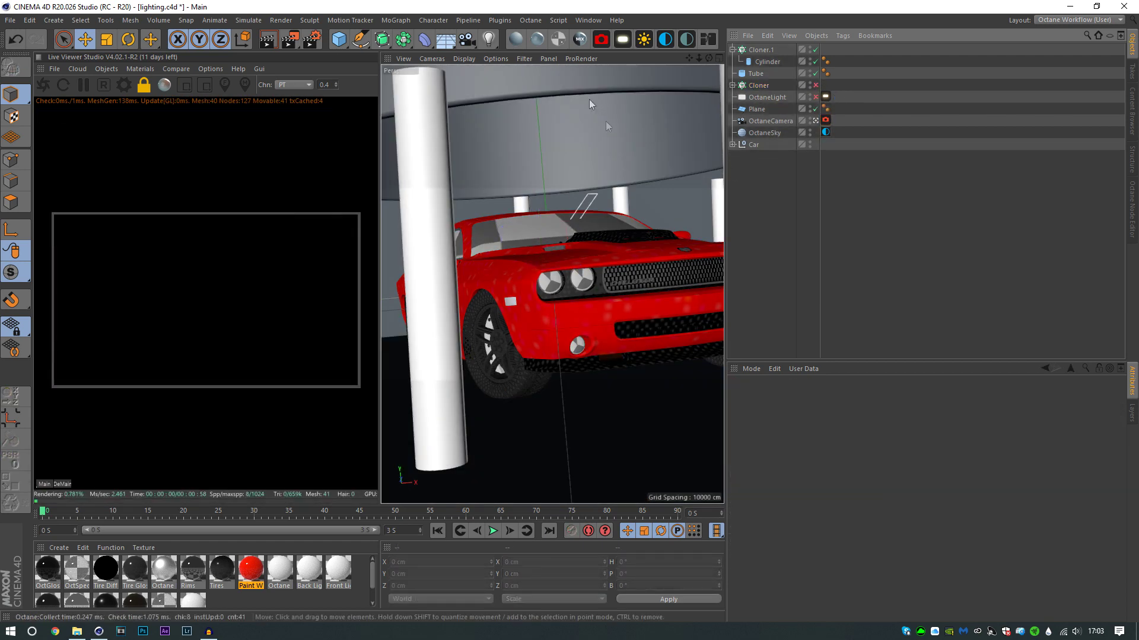
- Add a new Octane area light and give it a Target tag placed after its light tag
click(618, 39)
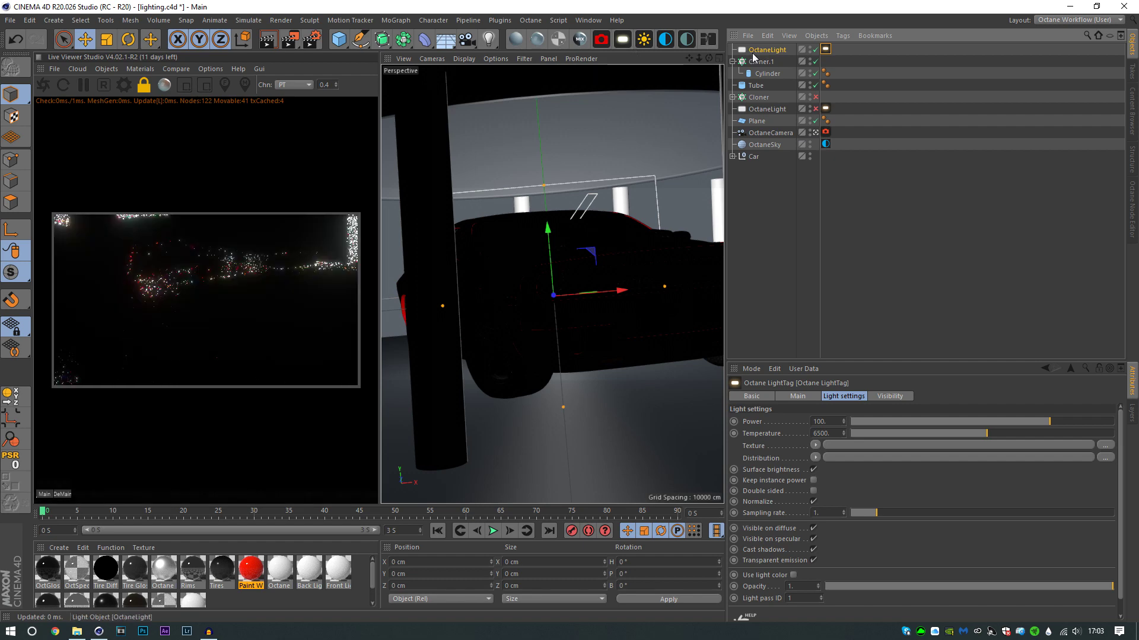
right_click(780, 52)
mouse_move(866, 65)
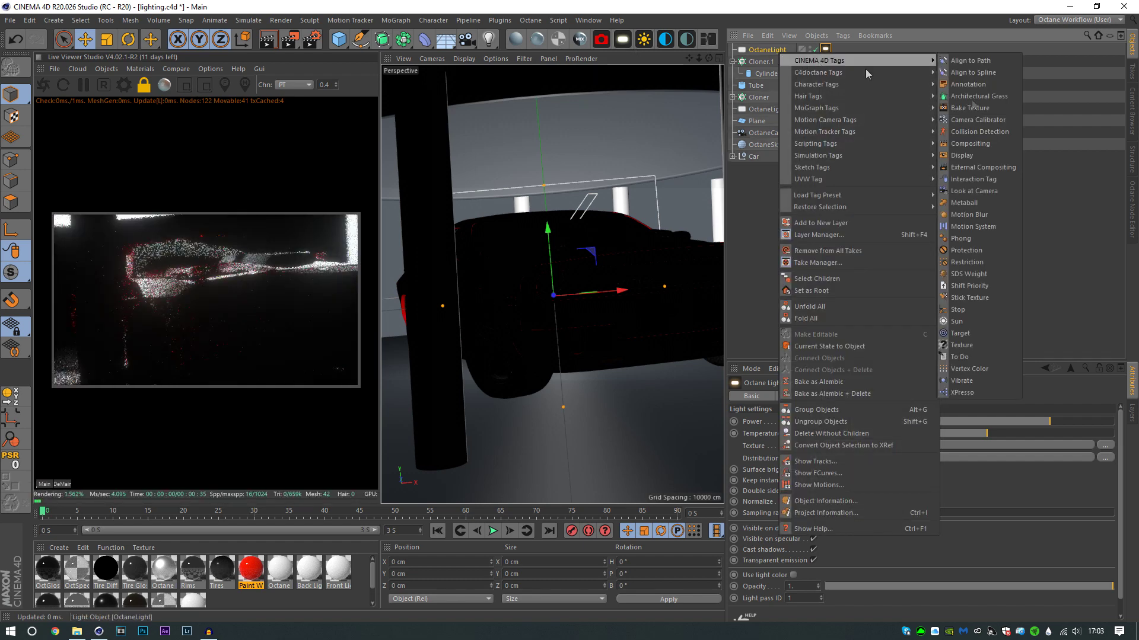
click(988, 330)
drag(825, 49, 839, 52)
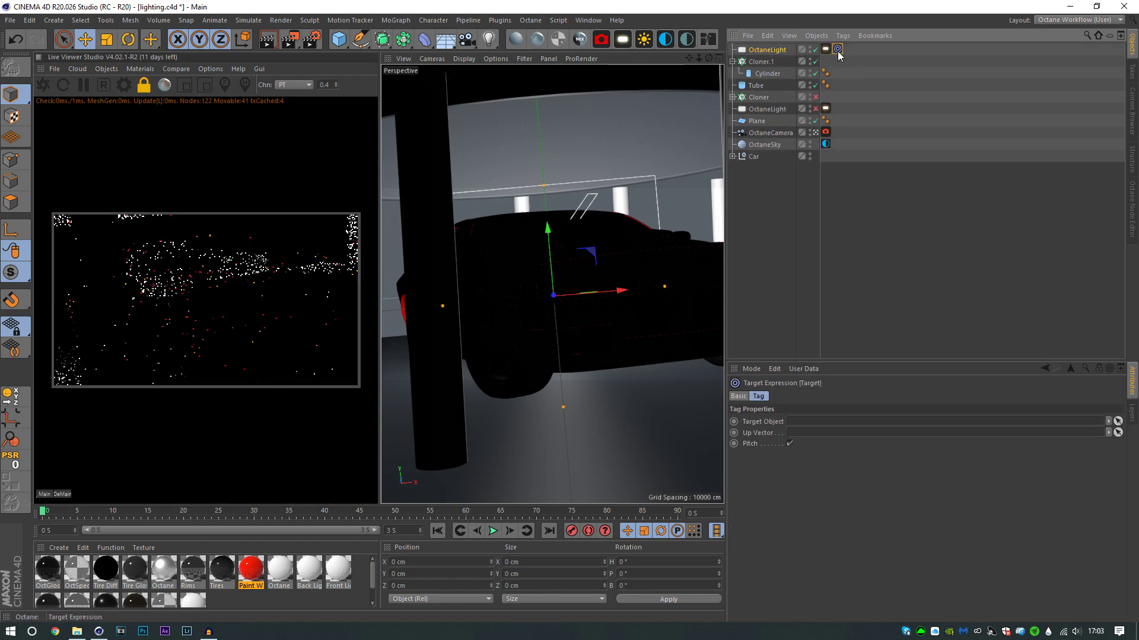
click(1117, 421)
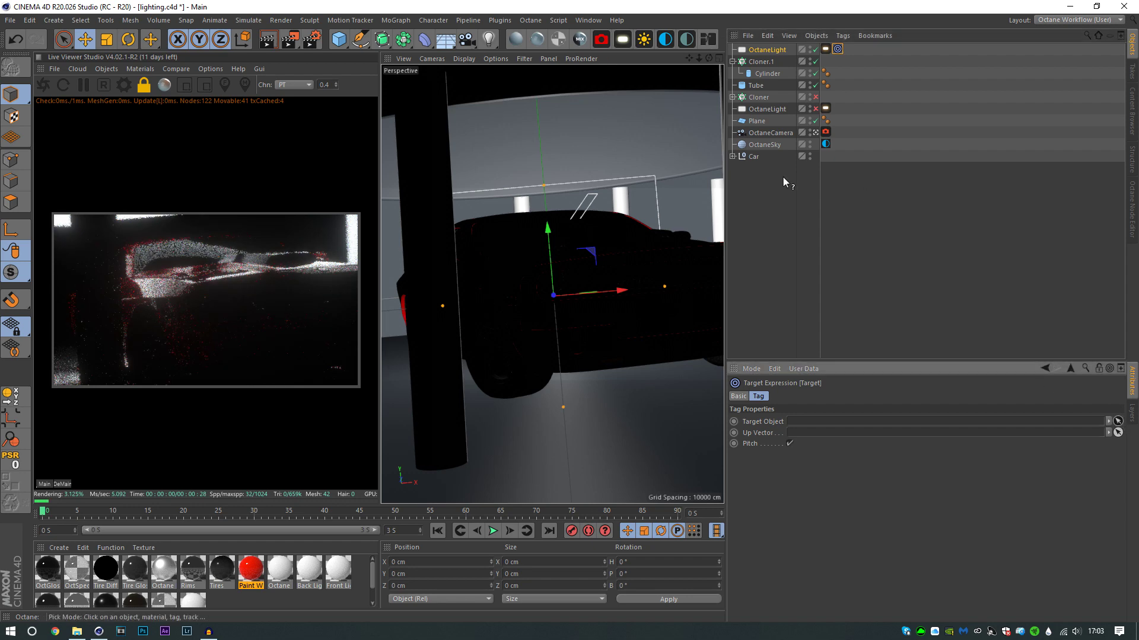
click(754, 157)
key(ctrl+z)
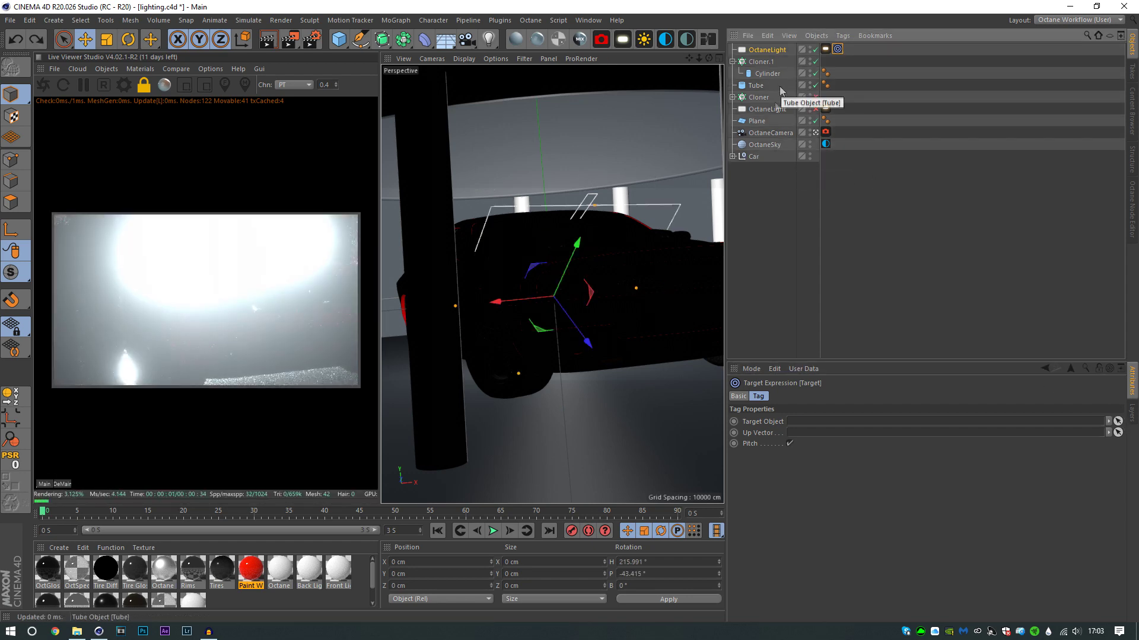
- Set the Car as the target object of the new OctaneLight's Target tag
click(772, 51)
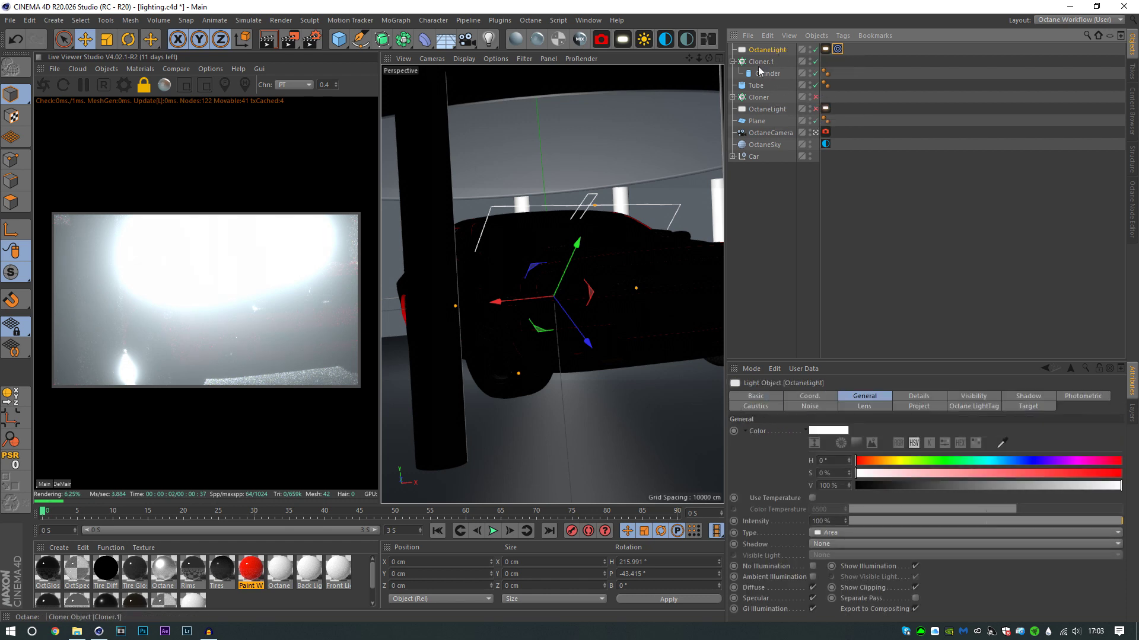
click(838, 50)
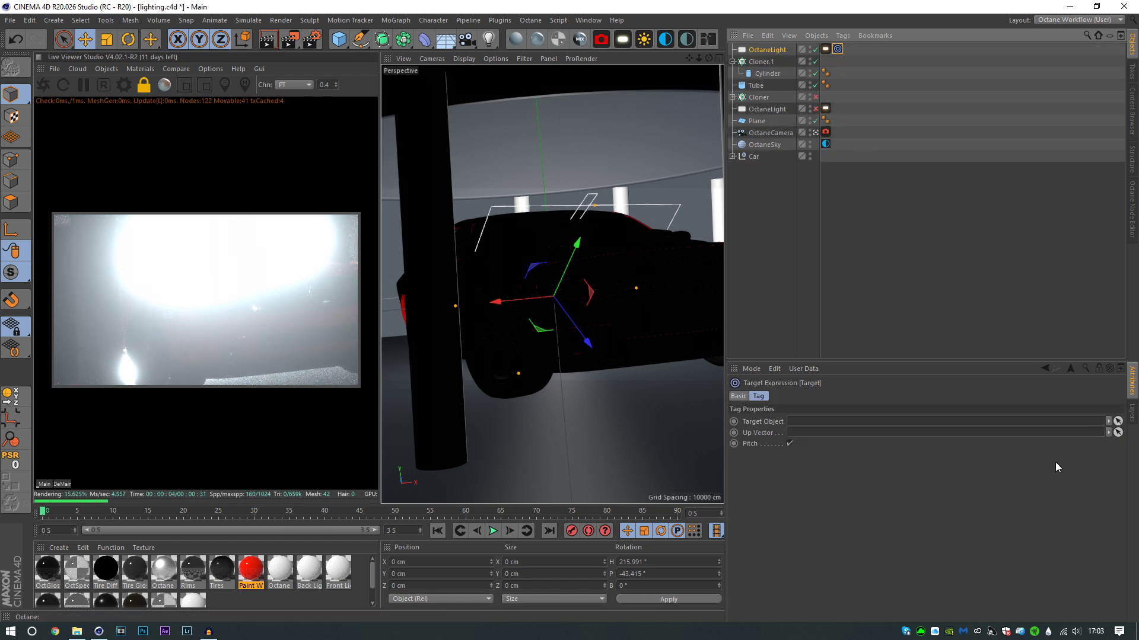
click(767, 211)
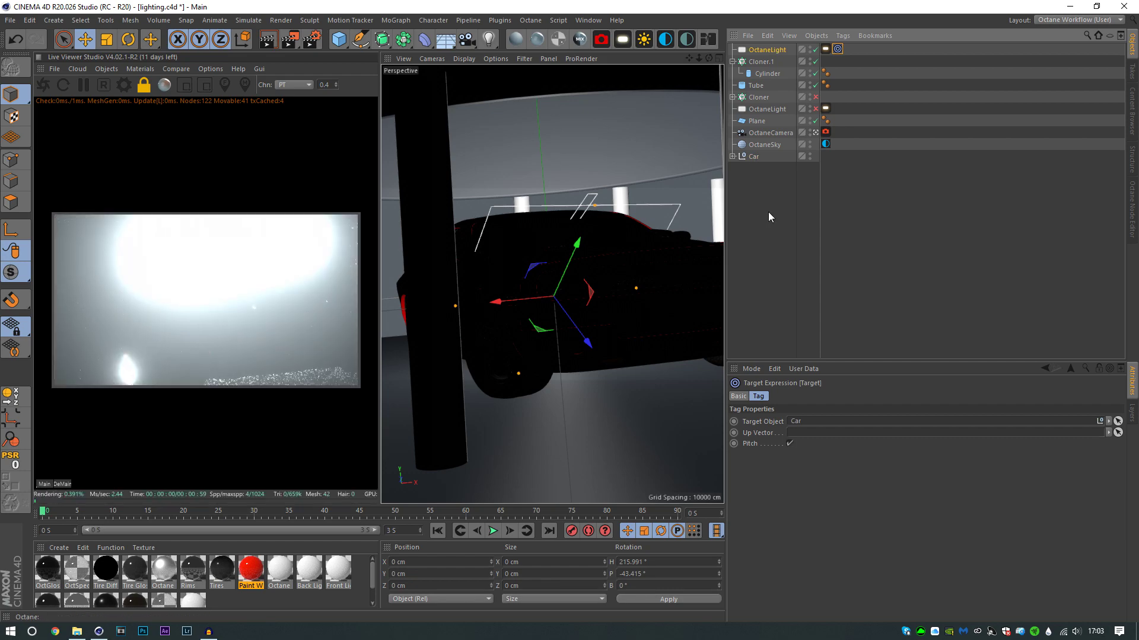
- Move the new OctaneLight out beside the car and raise it, to about X -620 cm, Y 118 cm, Z 1 cm
click(755, 50)
drag(622, 295, 48, 261)
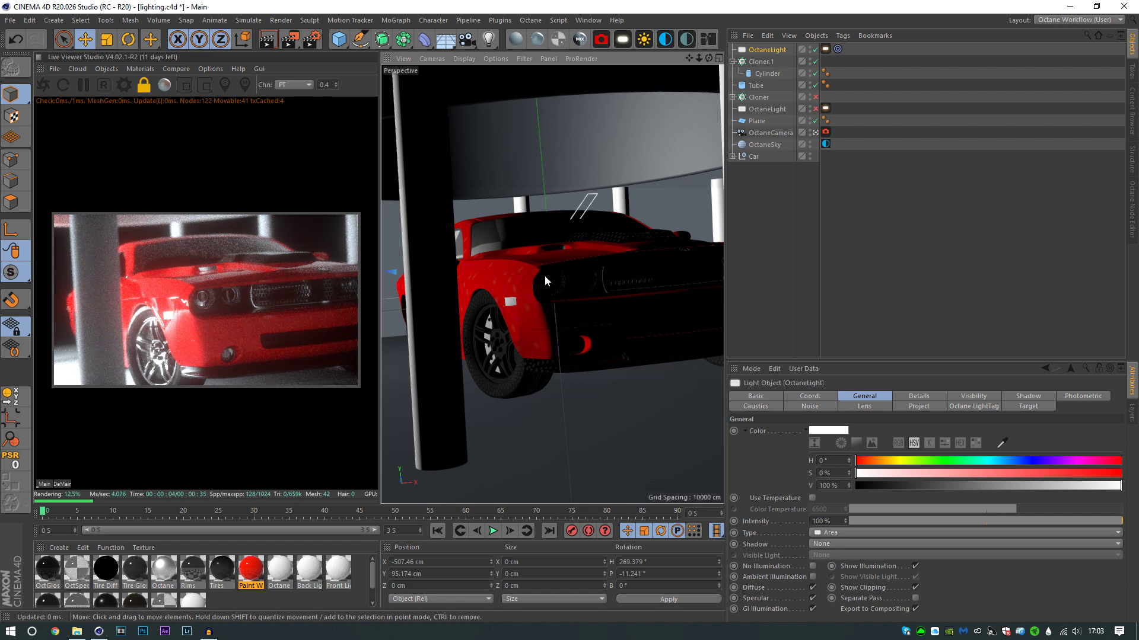
key(F2)
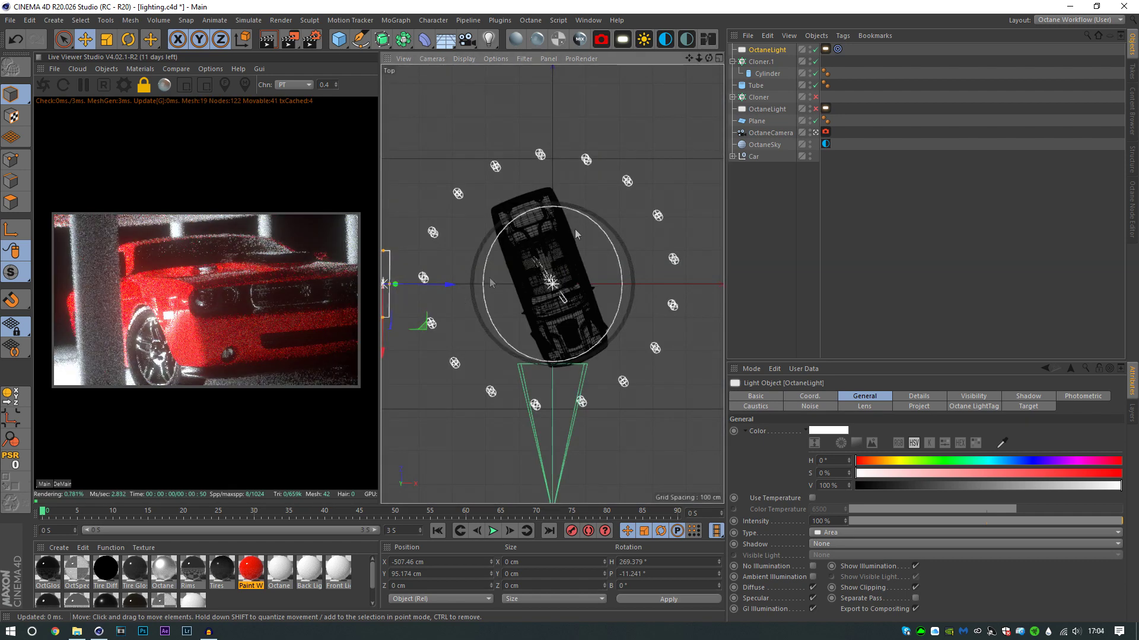
drag(700, 60, 623, 59)
drag(540, 287, 528, 286)
key(F1)
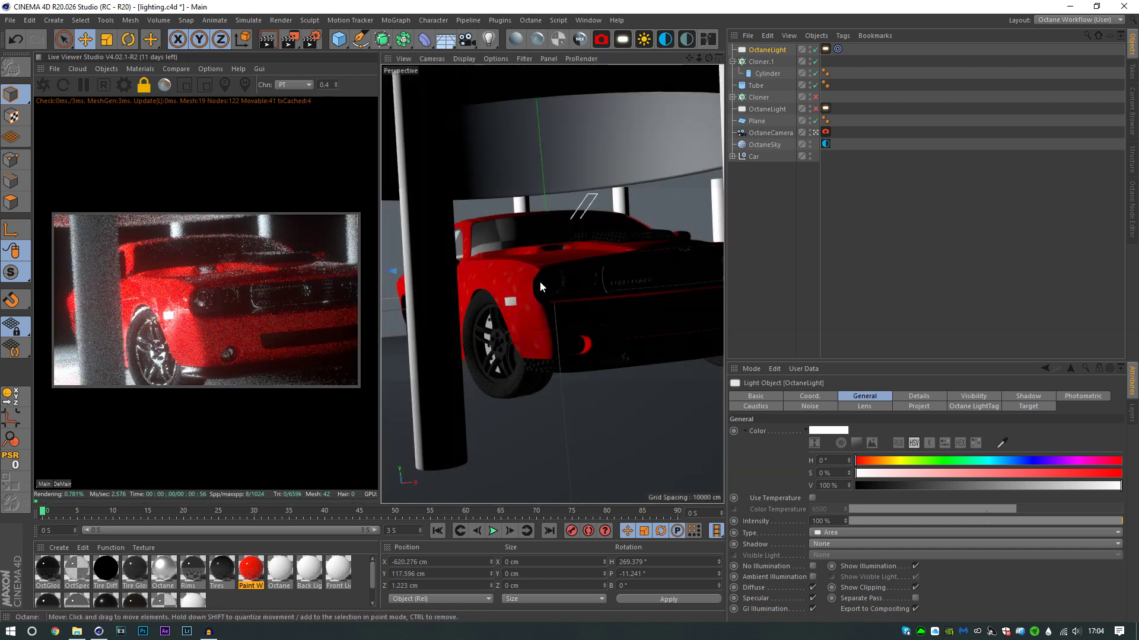
- Set the new light's sampling rate to 10 and load a c4doctane FloatTexture as its distribution
click(825, 49)
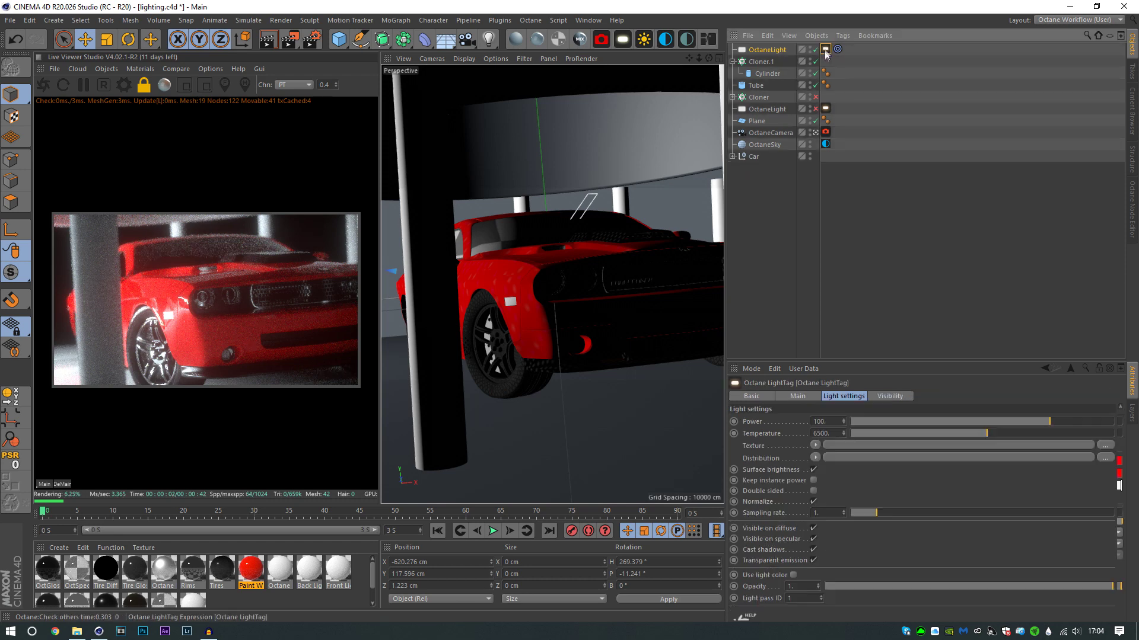
drag(873, 514, 1113, 513)
click(816, 445)
click(813, 448)
click(816, 459)
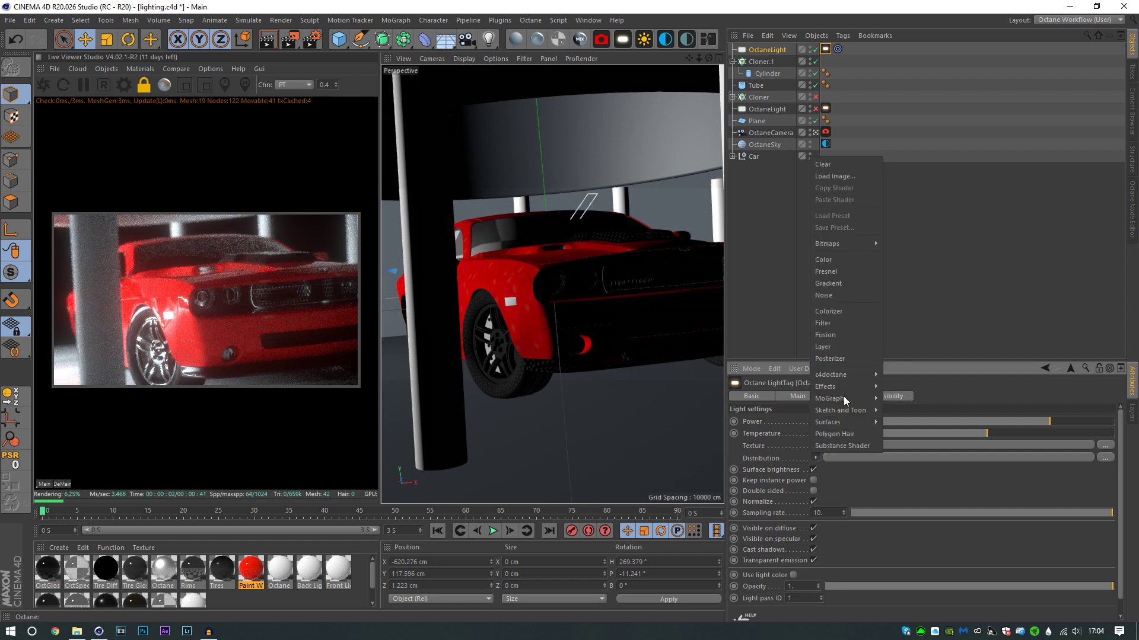
mouse_move(838, 379)
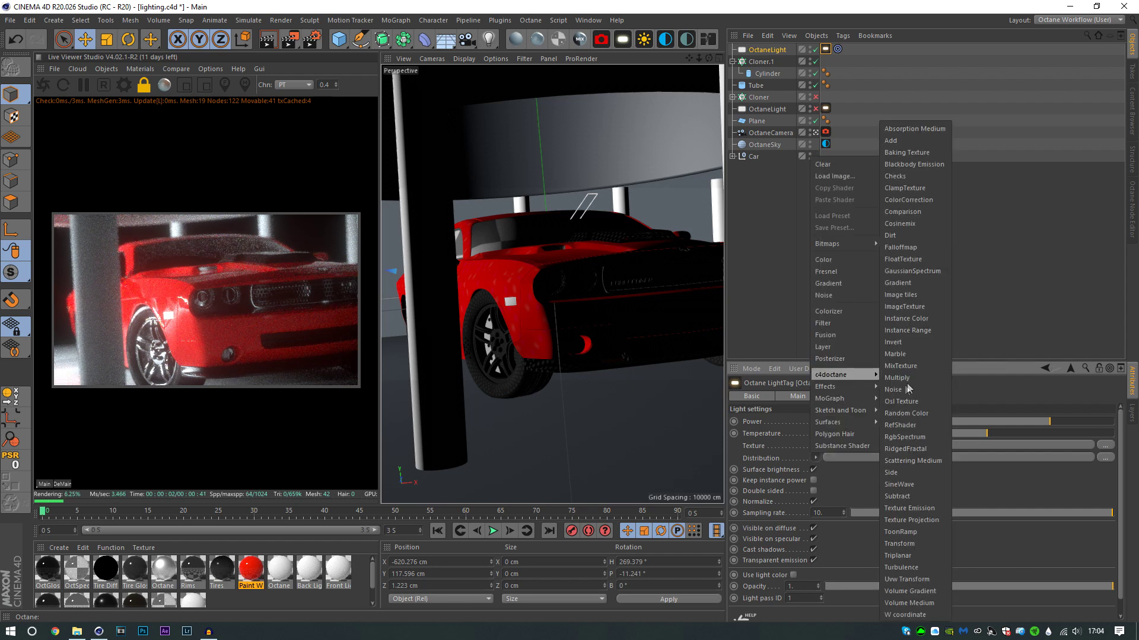
click(920, 259)
click(830, 479)
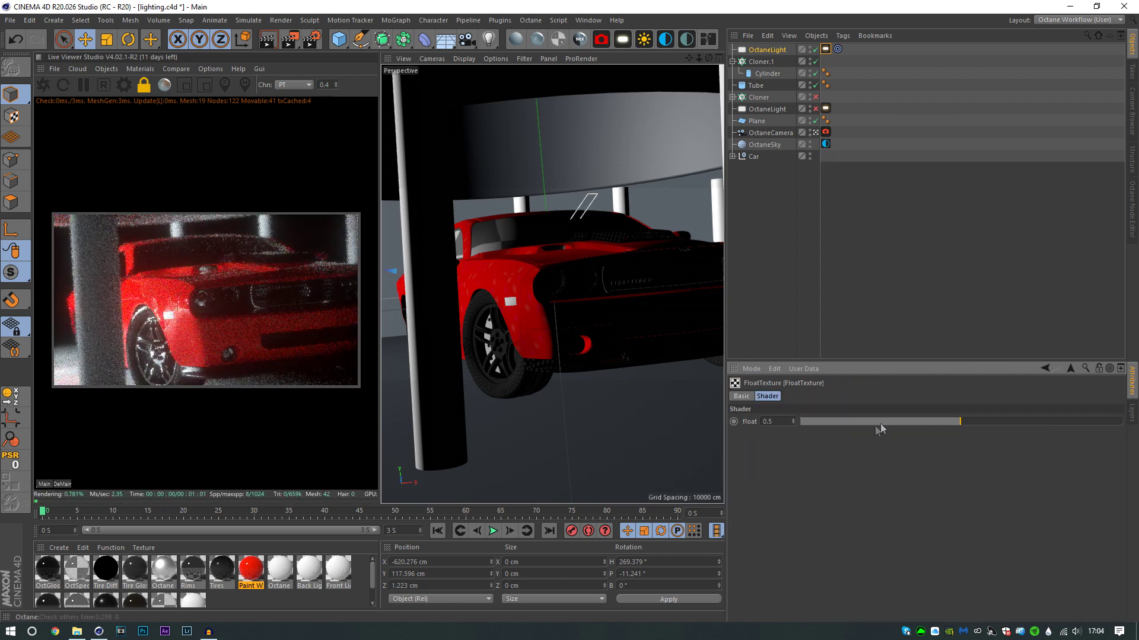
- Raise the distribution's float value to about 1.05, adjust the light's power slightly and deselect the light
drag(892, 422, 1048, 422)
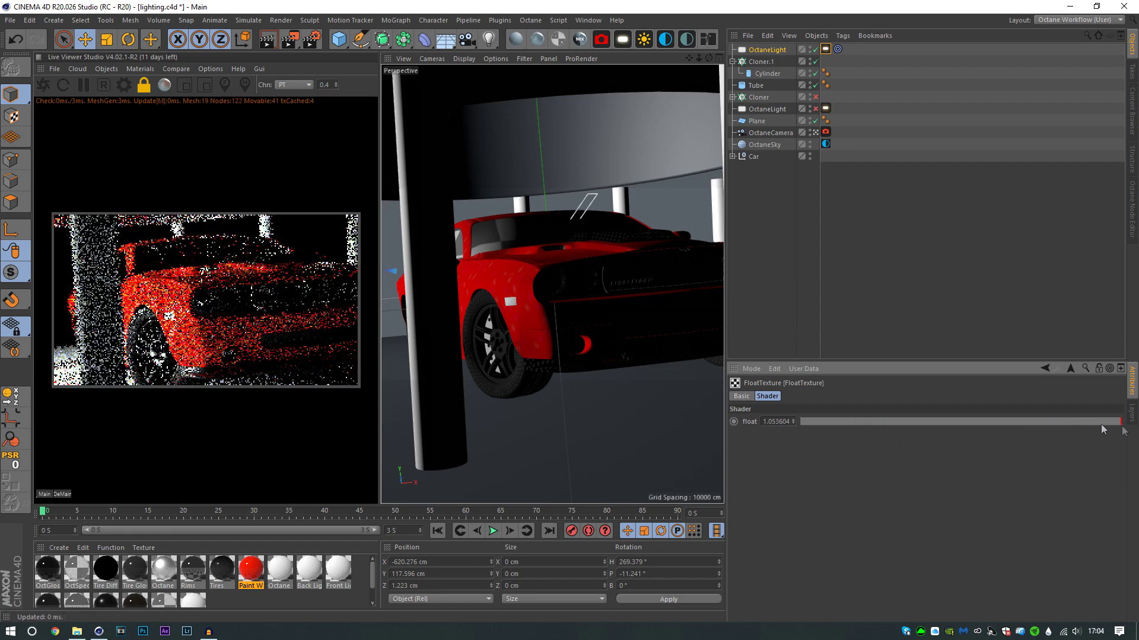
click(1070, 368)
mouse_move(1038, 421)
mouse_down()
mouse_move(1064, 419)
mouse_move(1051, 418)
mouse_up()
click(918, 264)
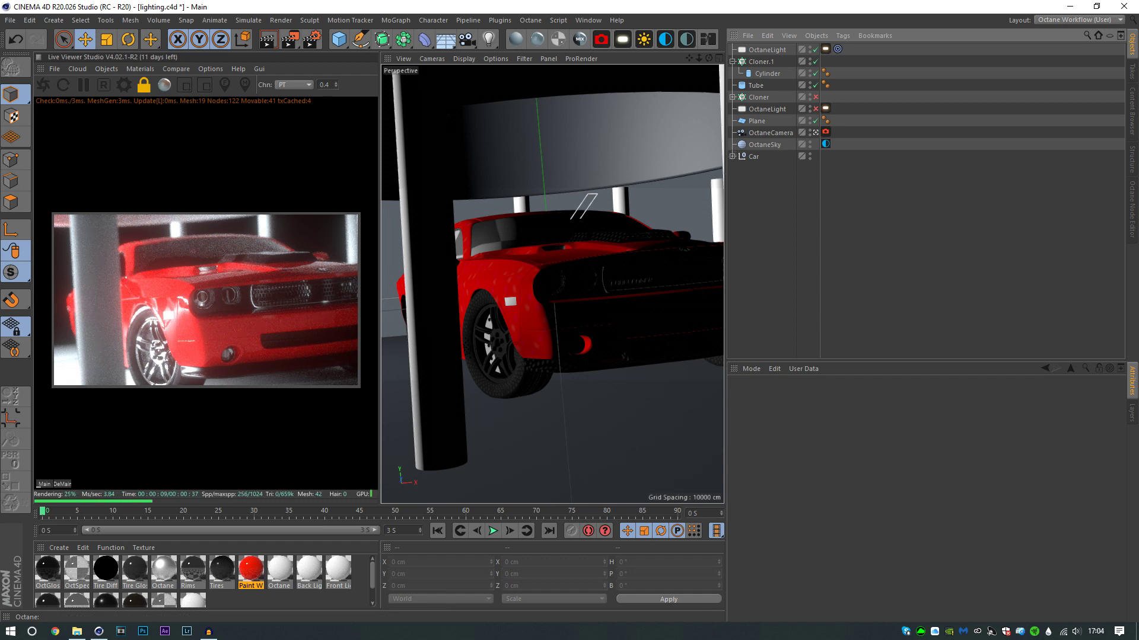
click(209, 632)
click(209, 632)
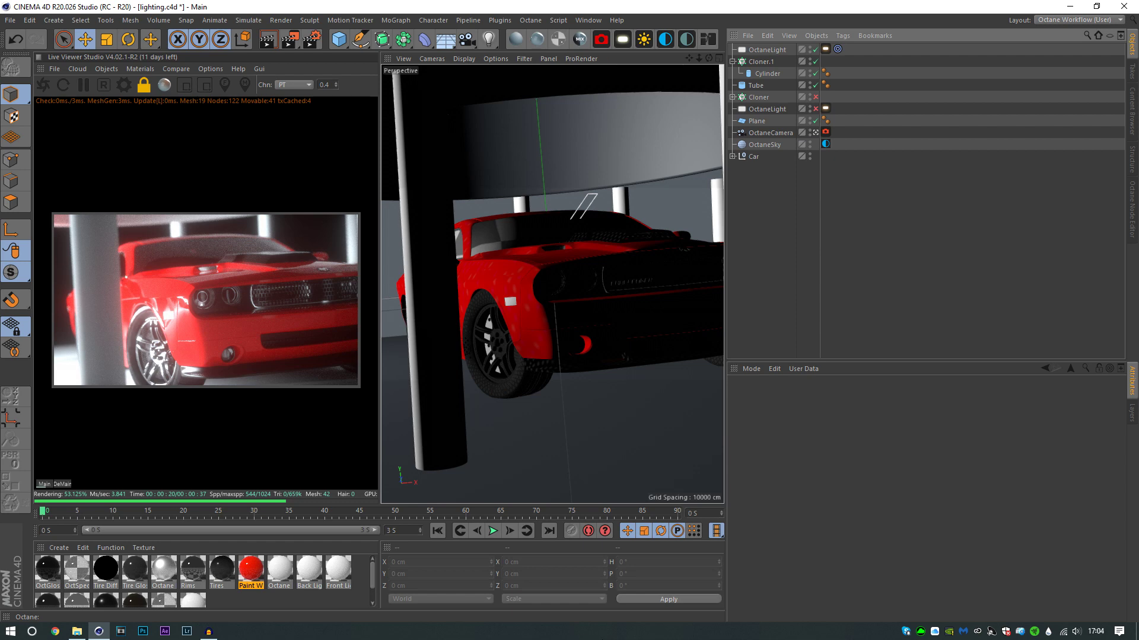
- Disable the targeted side OctaneLight, re-enable the original OctaneLight and disable the Tube
click(815, 49)
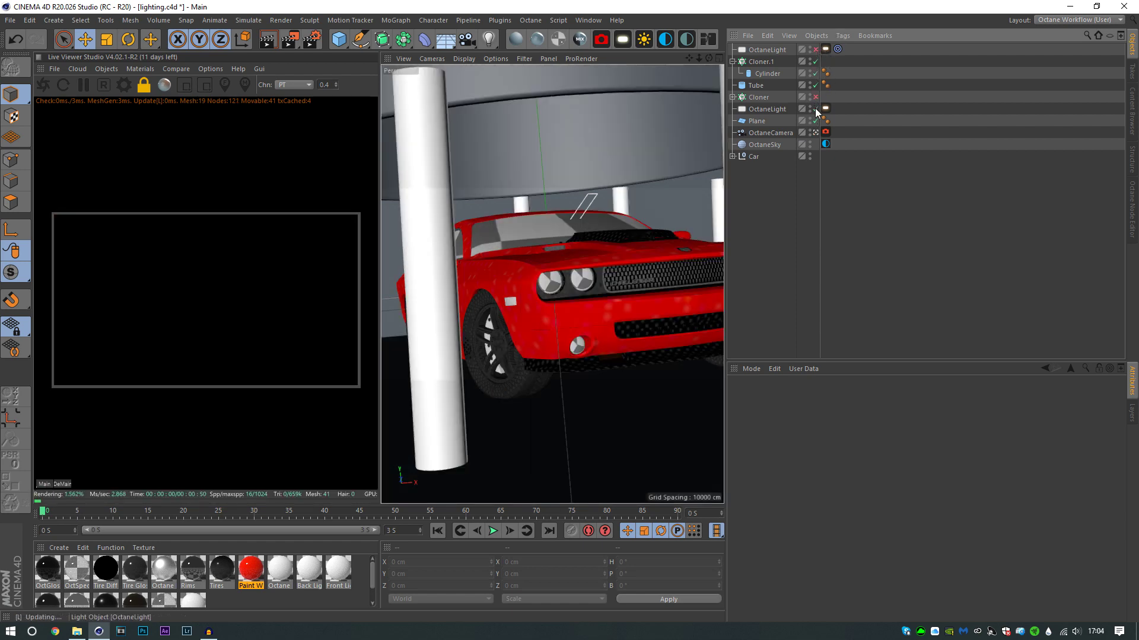
click(815, 109)
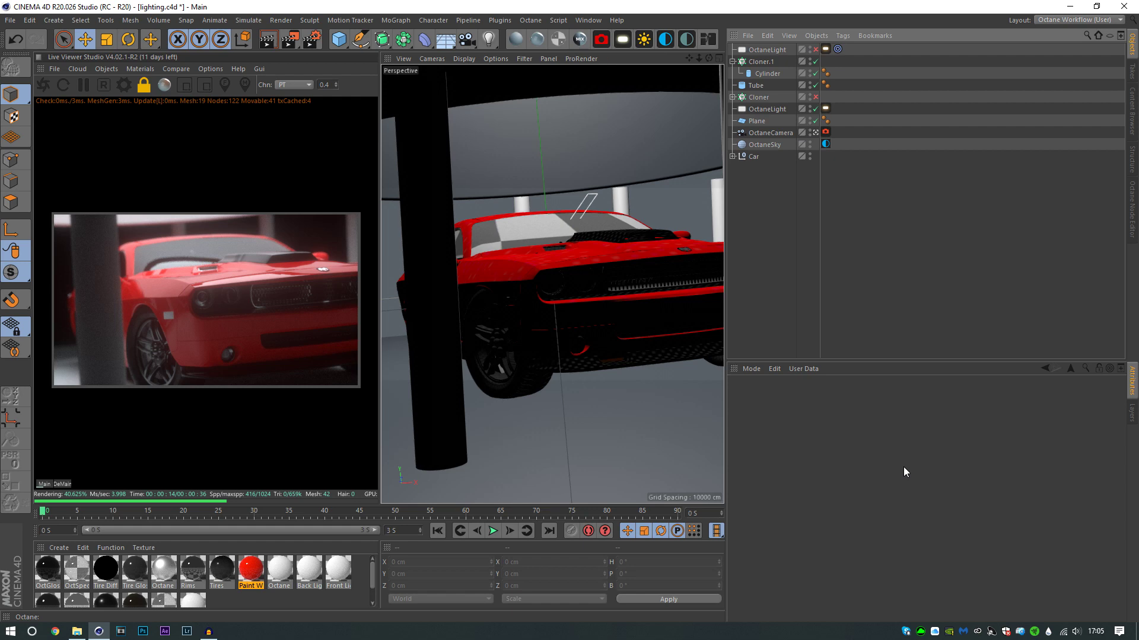
click(815, 85)
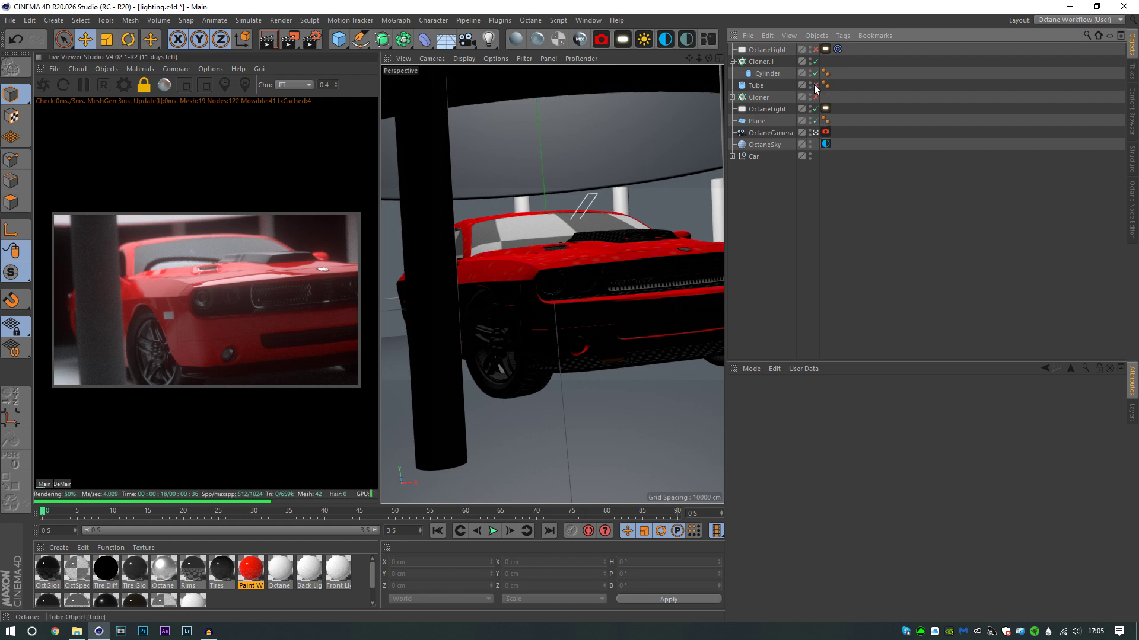